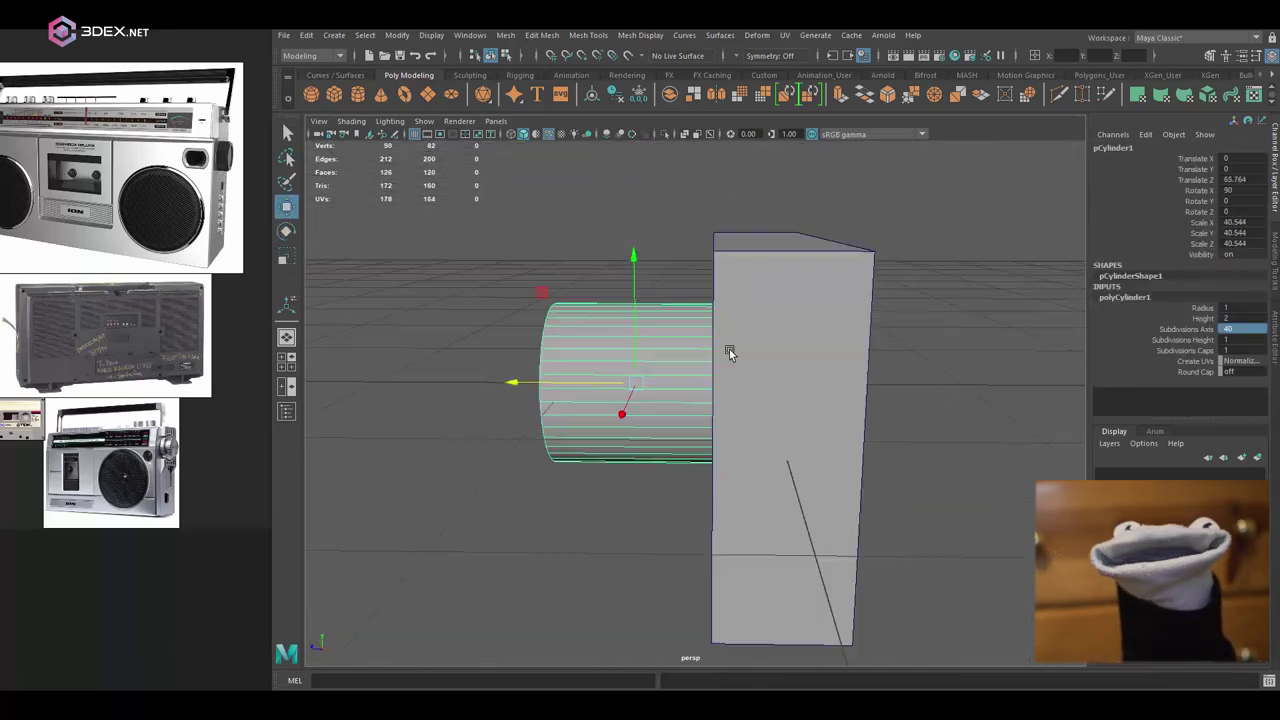
- Insert an edge loop near the top of the box to step up its top
key(ctrl+1)
key(ctrl+1)
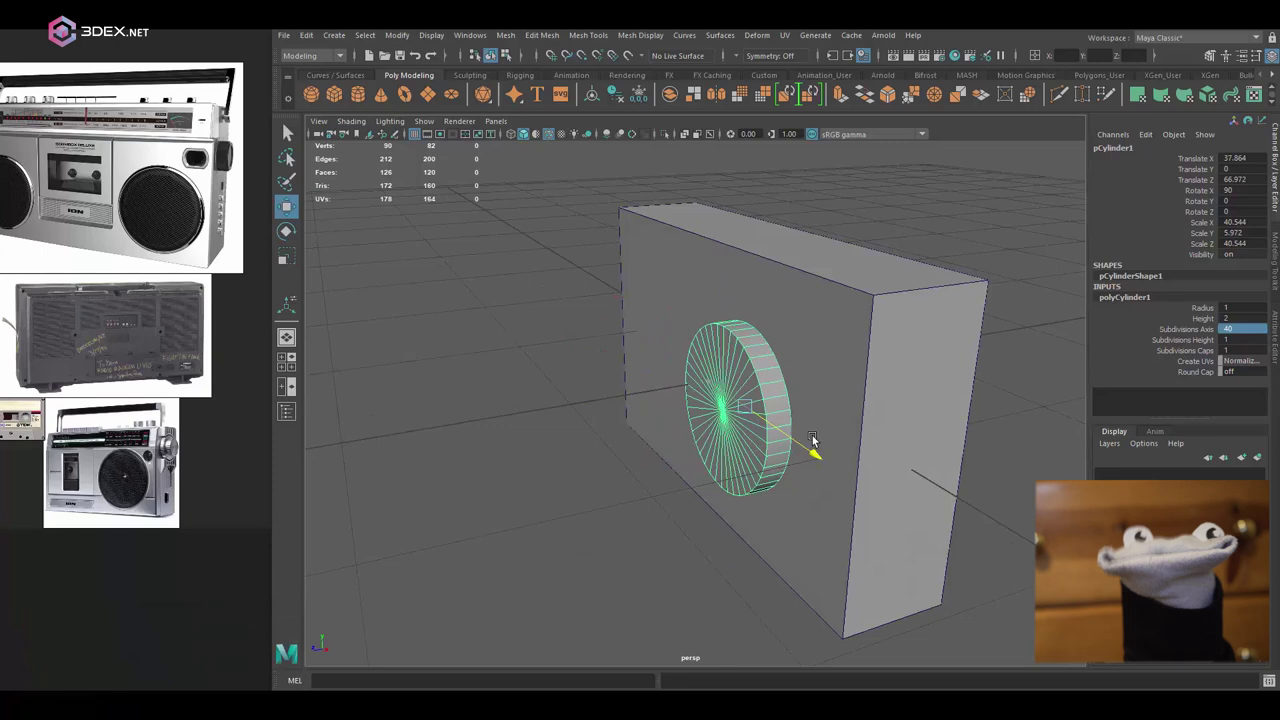
shift+right_click(838, 259)
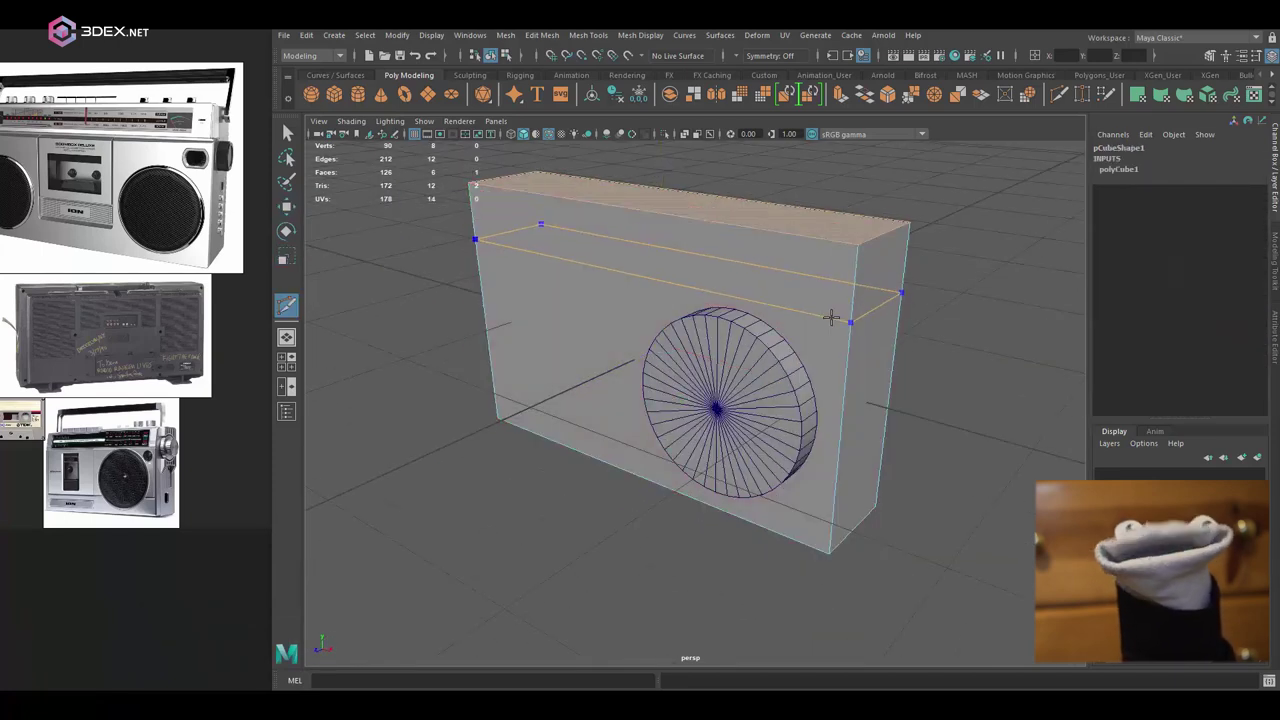
ctrl+click(830, 317)
key(w)
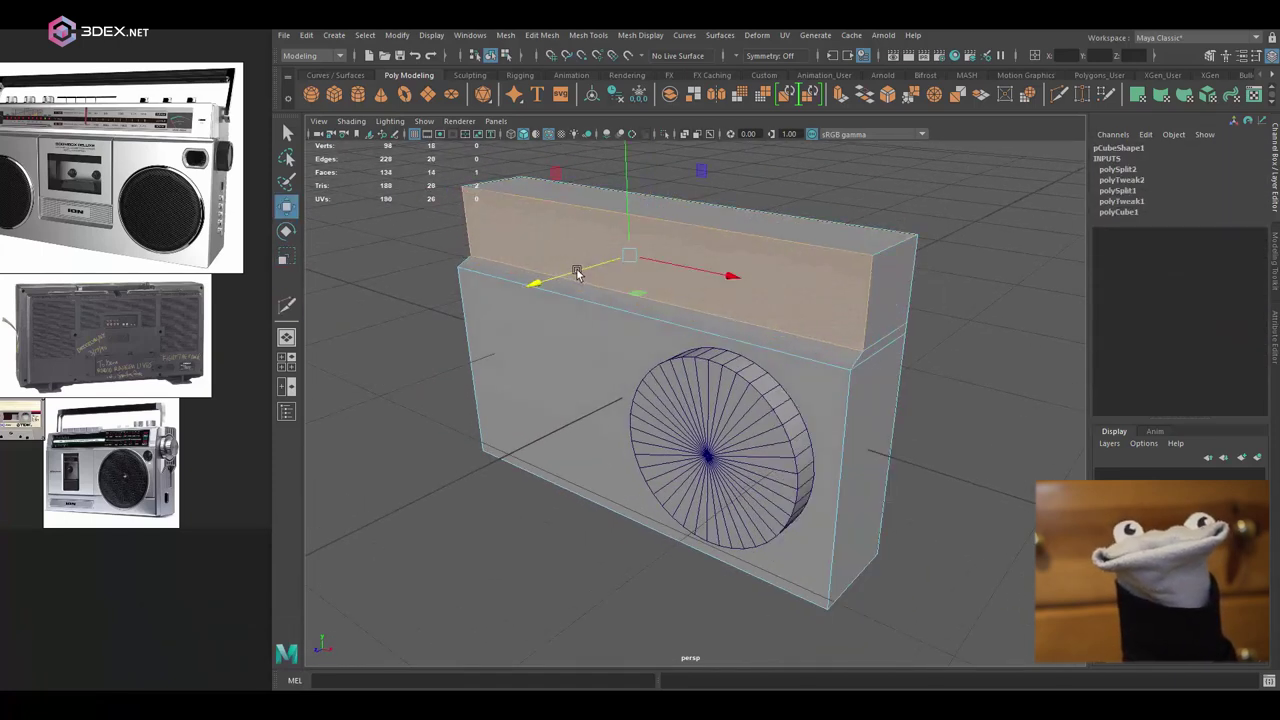
- Scale the speaker cylinder flat, extrude its front cap inward and bevel its edges
alt+drag(577, 274, 820, 330)
click(700, 380)
key(r)
key(F11)
click(647, 402)
key(ctrl+e)
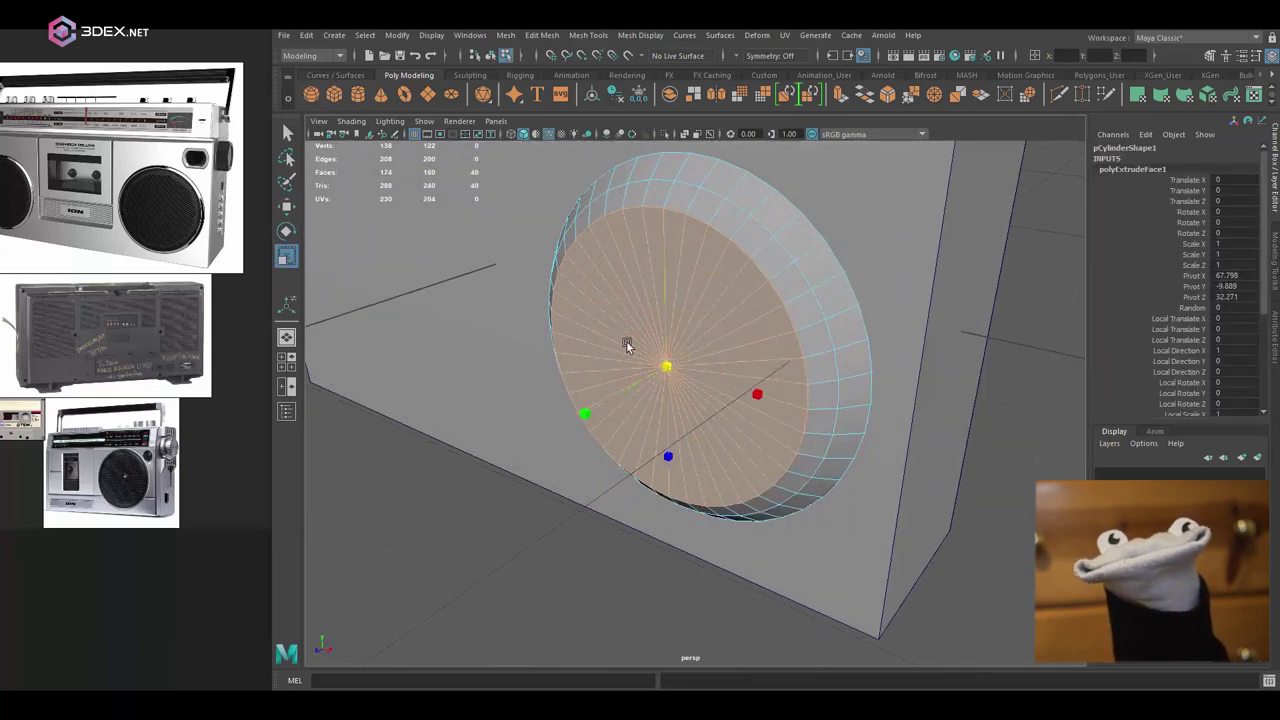
shift+right_drag(785, 272, 676, 378)
key(ctrl+b)
alt+drag(770, 300, 767, 340)
key(w)
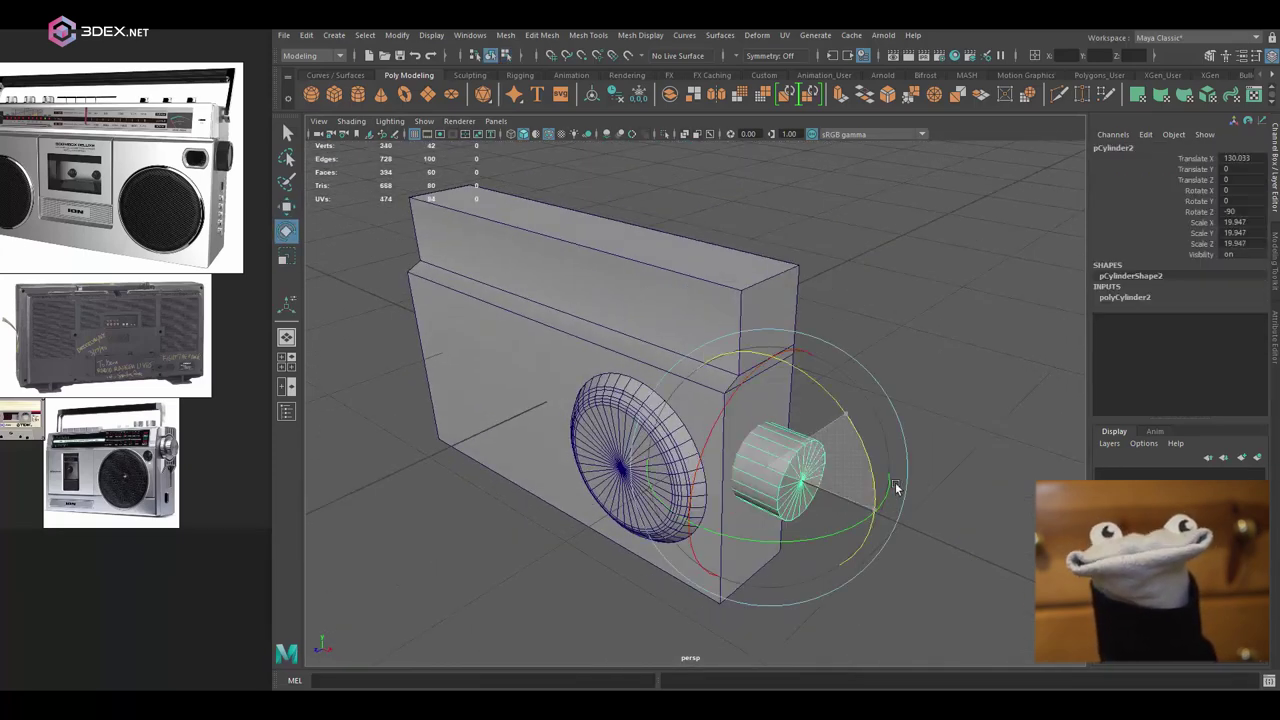
- Move the small cylinder out along X and flatten it into a side knob disc
key(w)
alt+drag(896, 487, 776, 401)
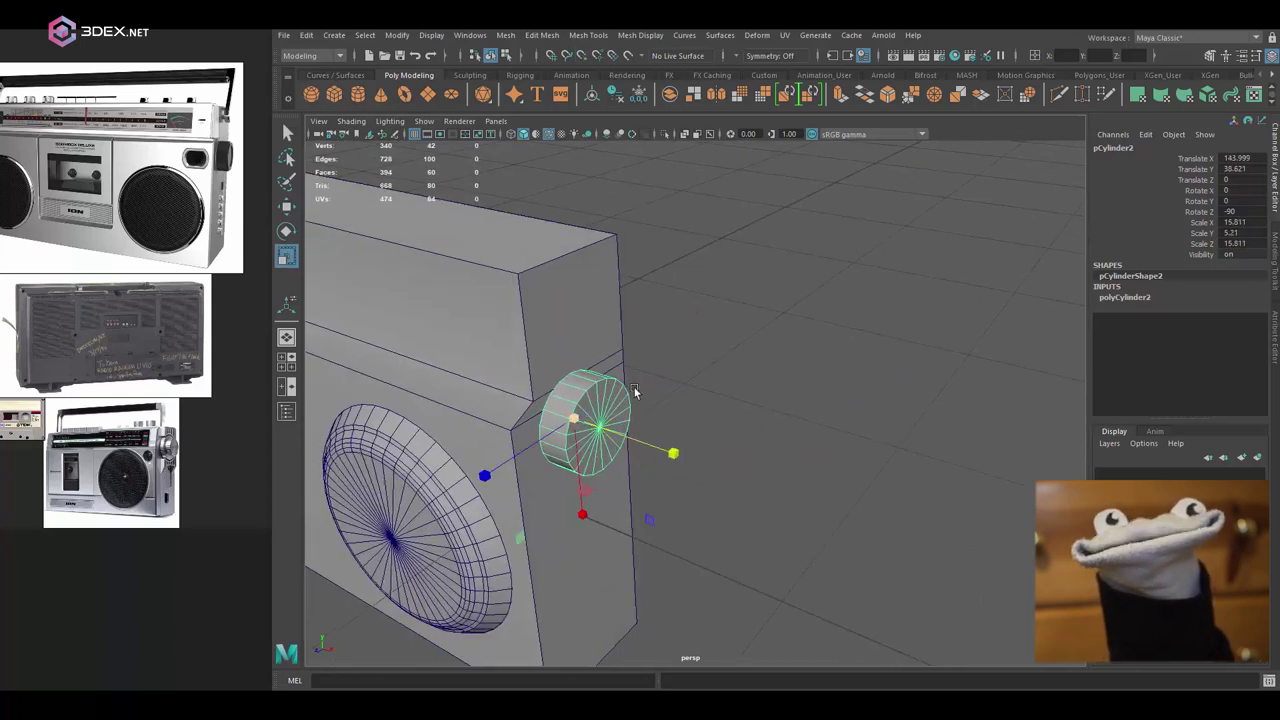
alt+drag(634, 394, 811, 393)
key(r)
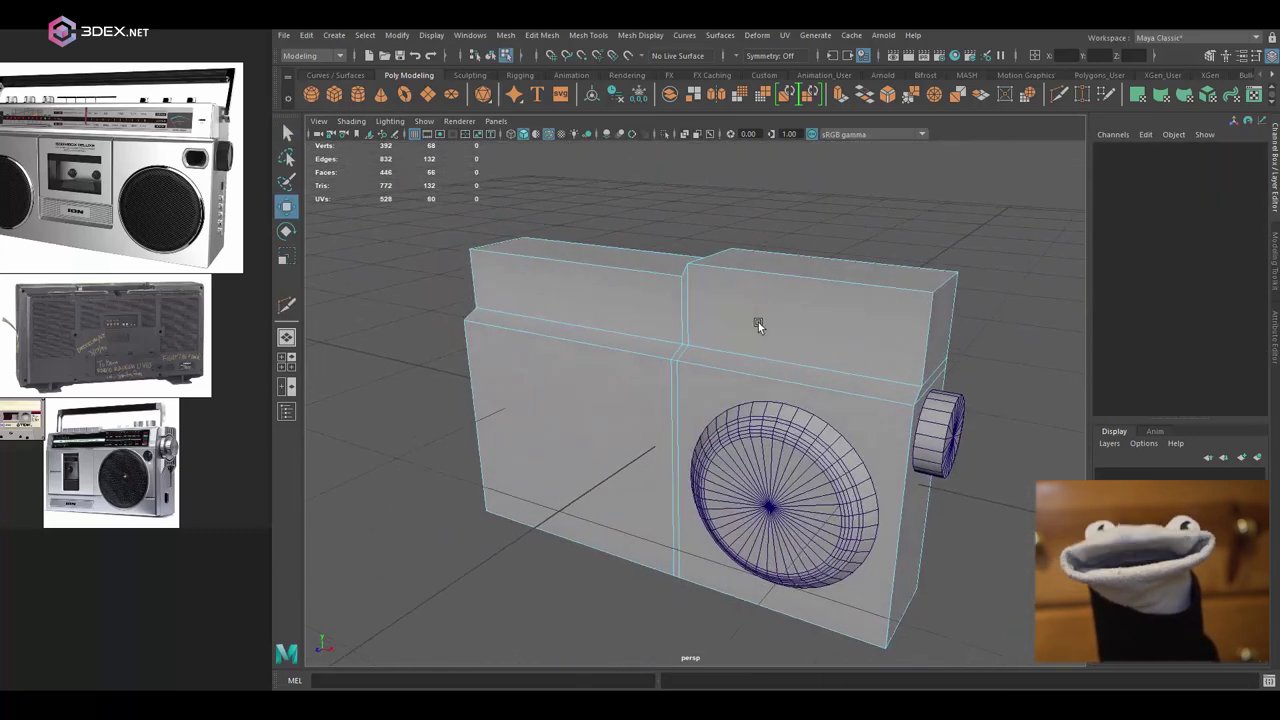
- Bevel the body edges and collapse the unwanted bevel edges
shift+right_drag(733, 303, 805, 300)
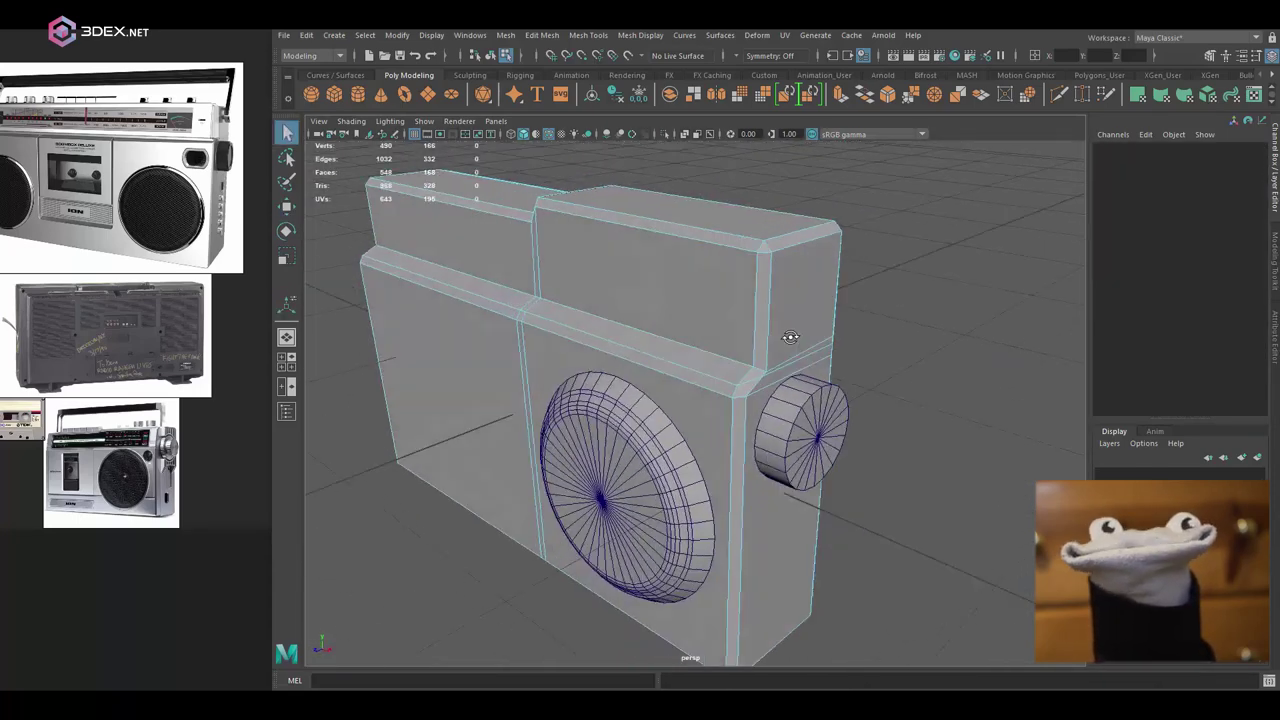
alt+right_drag(789, 337, 829, 363)
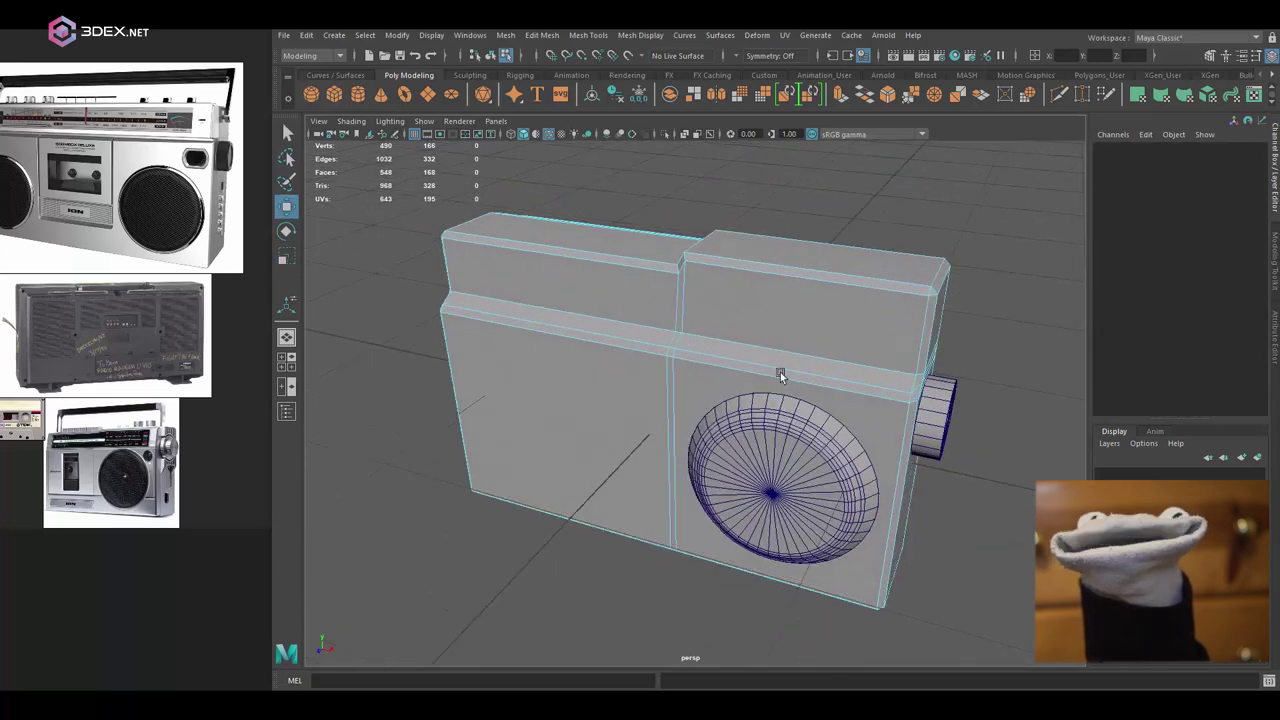
alt+drag(781, 375, 729, 365)
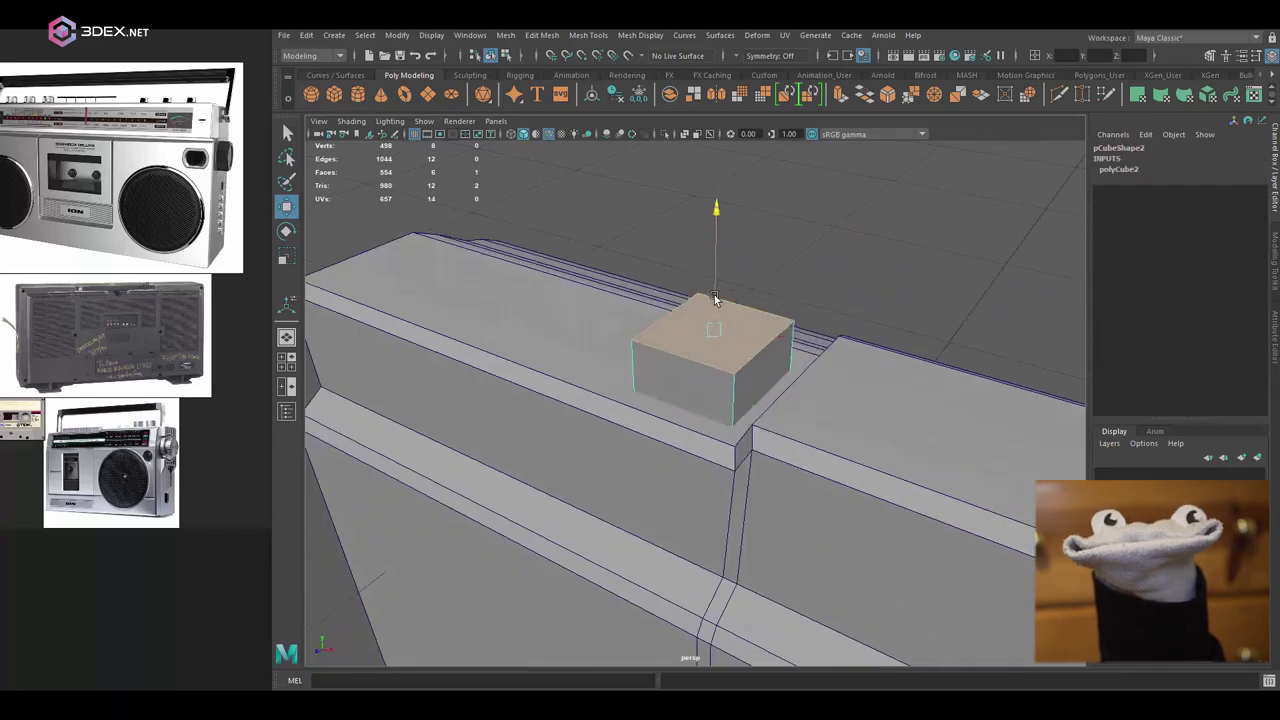
- Duplicate the small top cube and extrude it into the arching carrying handle
key(ctrl+d)
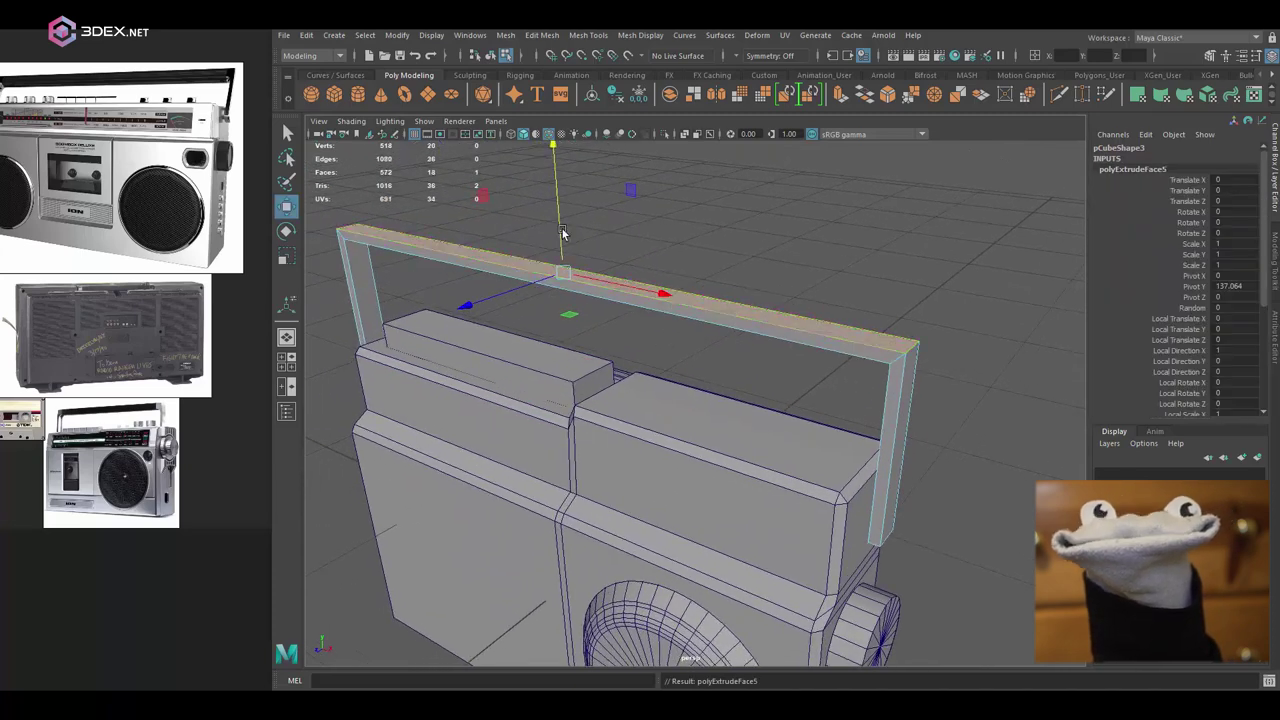
alt+drag(895, 258, 537, 226)
key(ctrl+z)
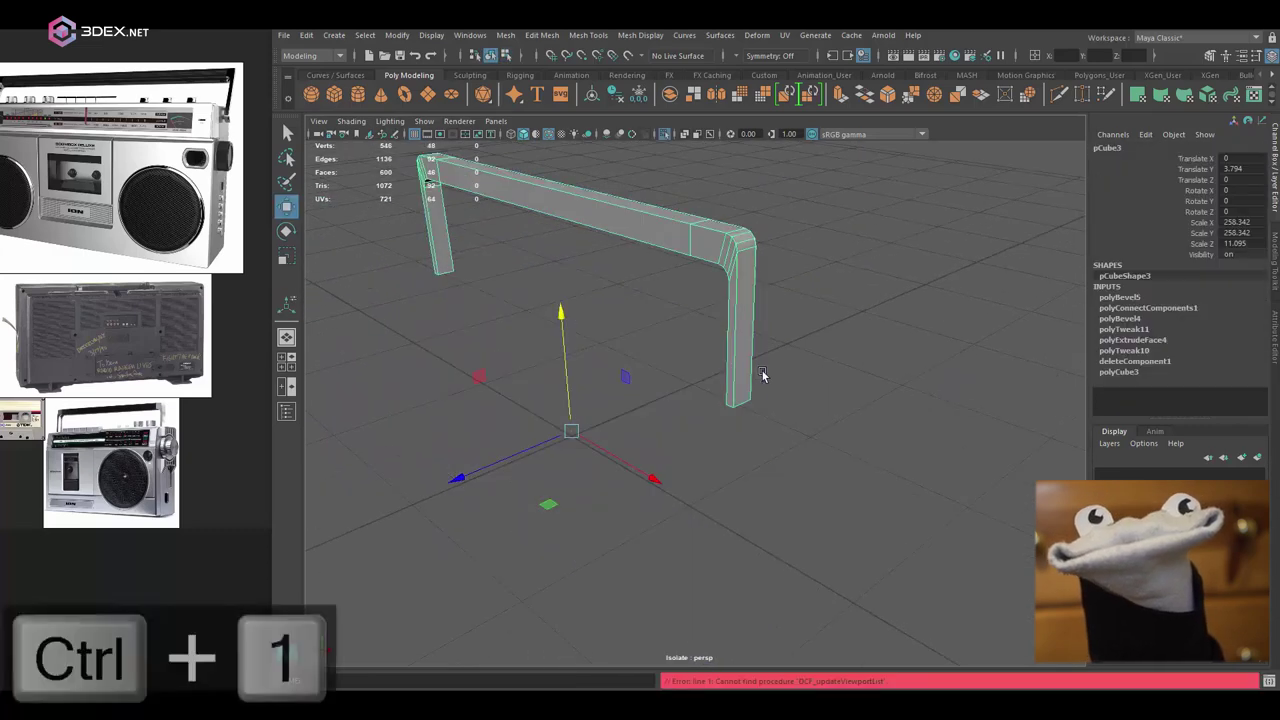
key(ctrl+1)
- Create a small cylinder, scale it and extrude a face to form the handle pivot
shift+right_click(730, 306)
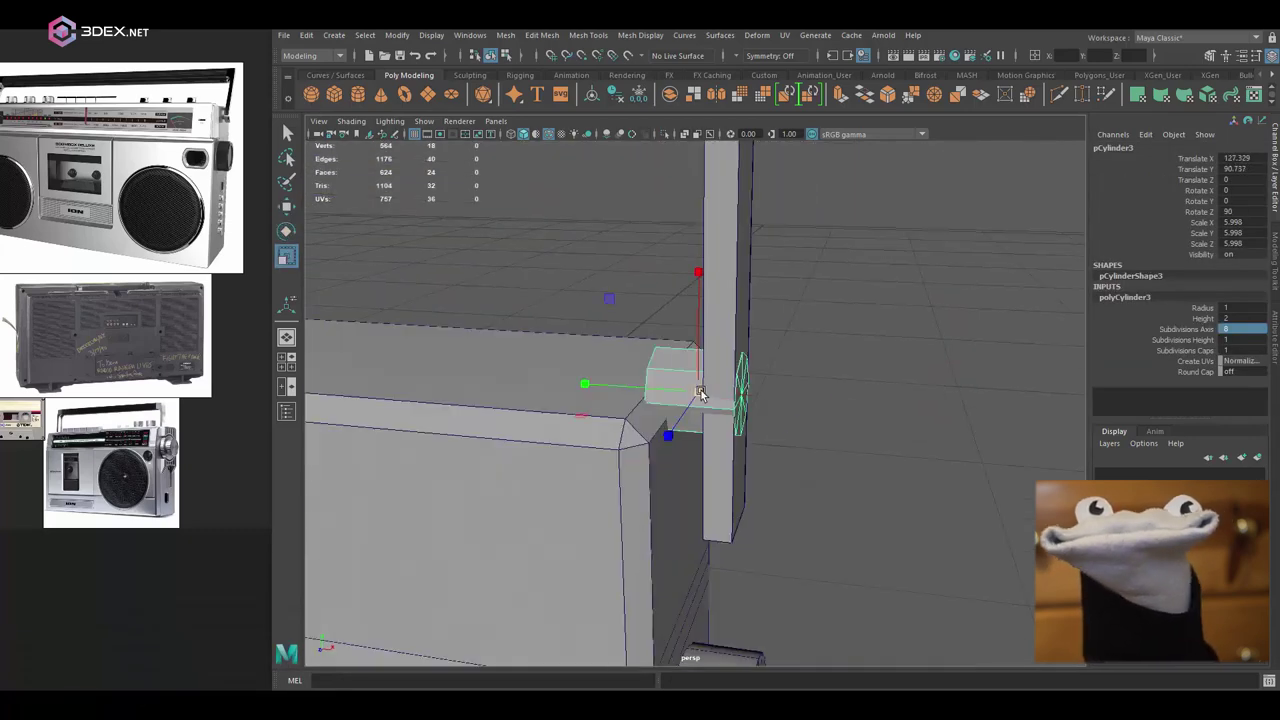
key(r)
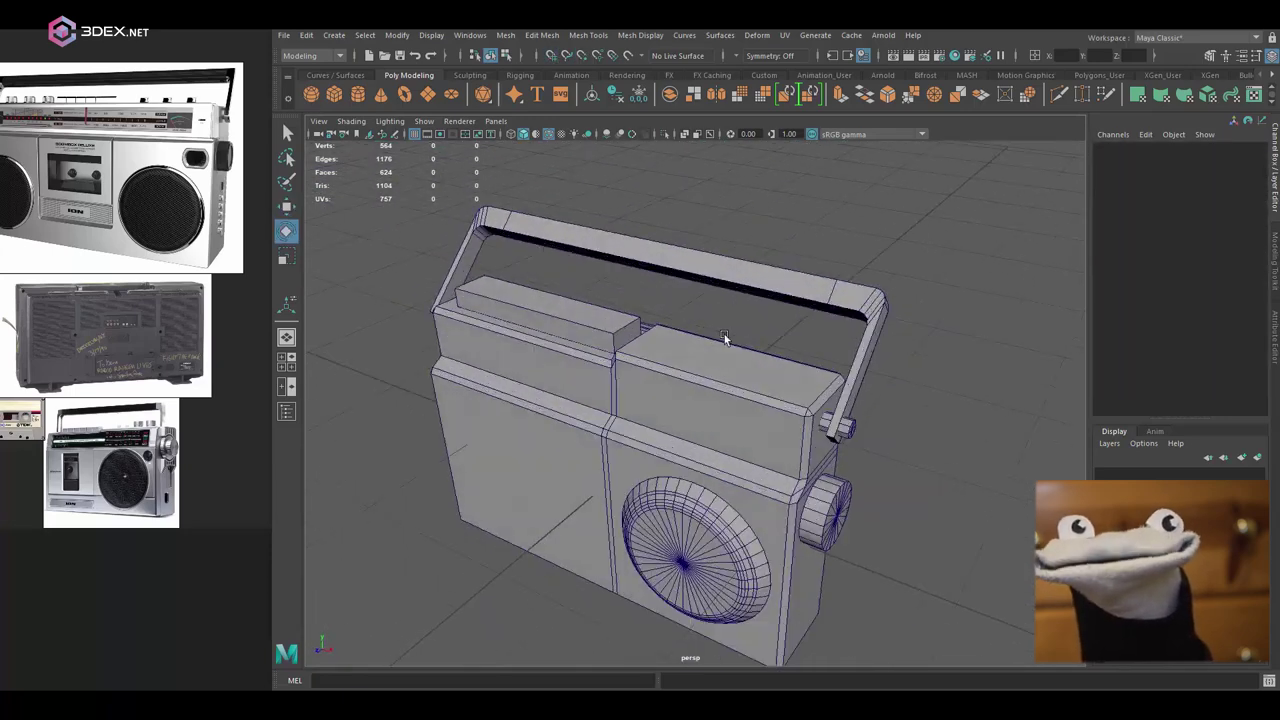
key(ctrl+z)
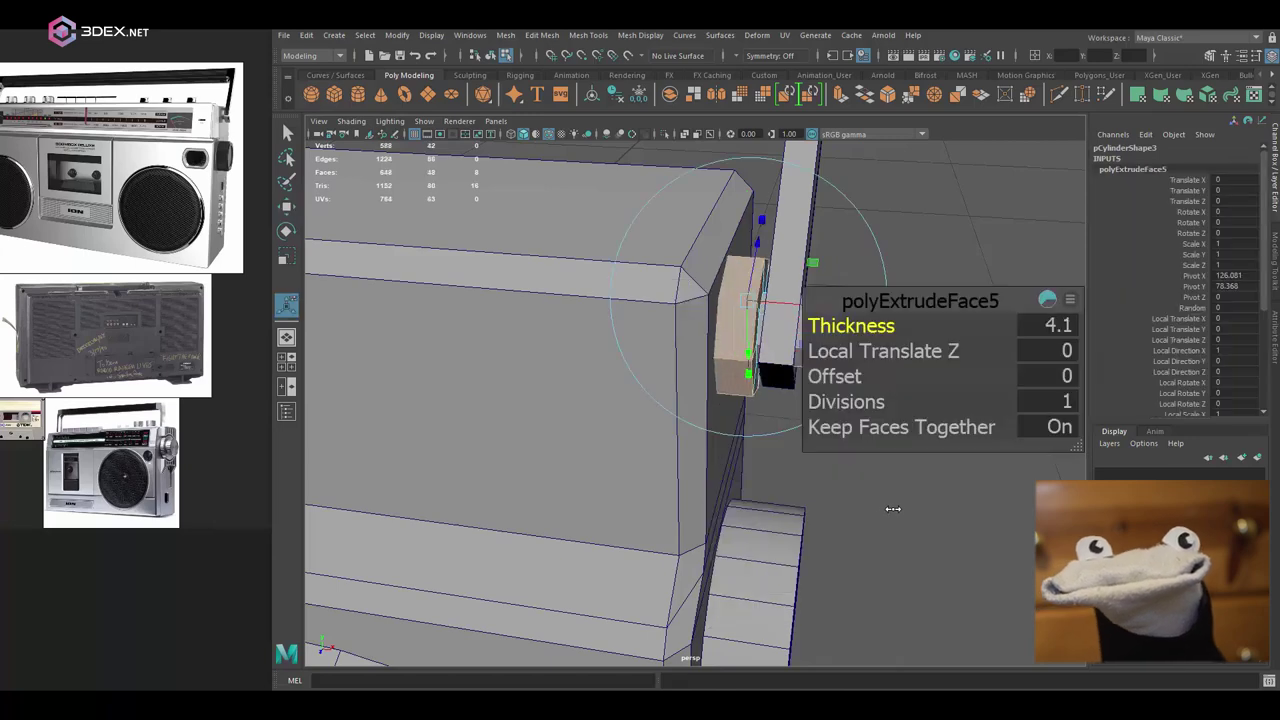
key(ctrl+1)
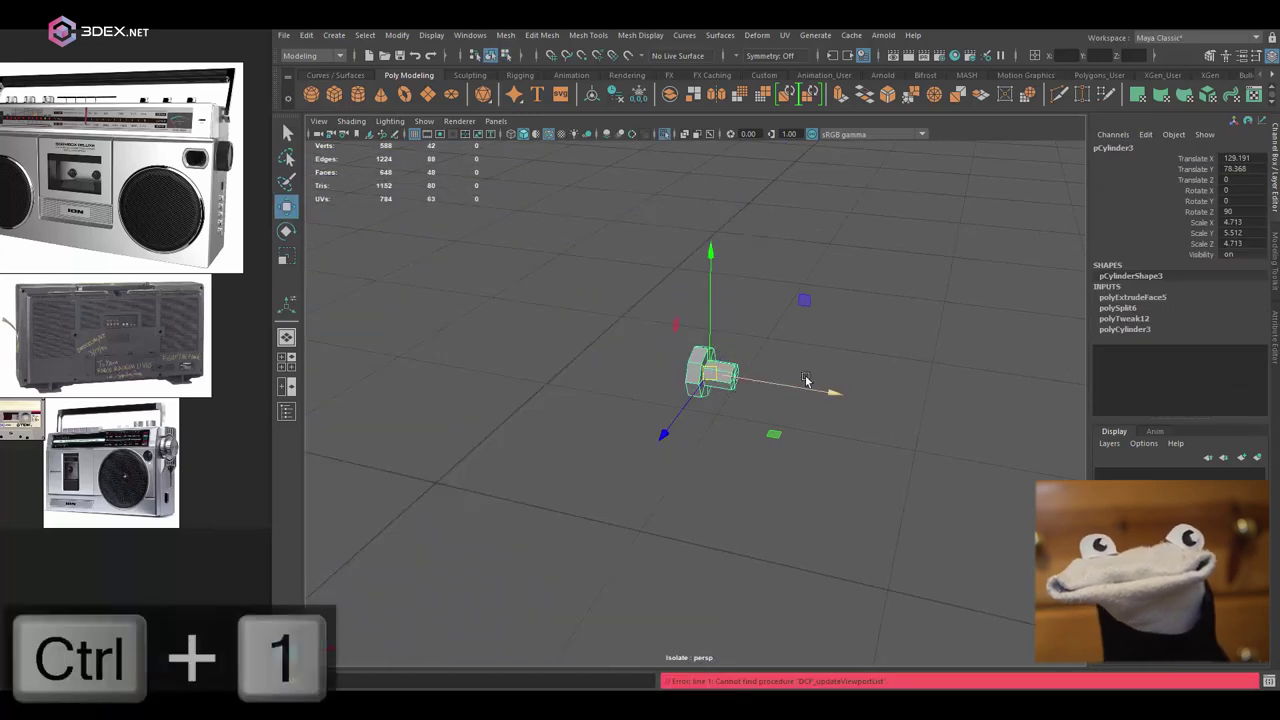
key(ctrl+1)
scroll(678, 381, up, 3)
alt+drag(730, 421, 752, 372)
scroll(752, 372, up, 3)
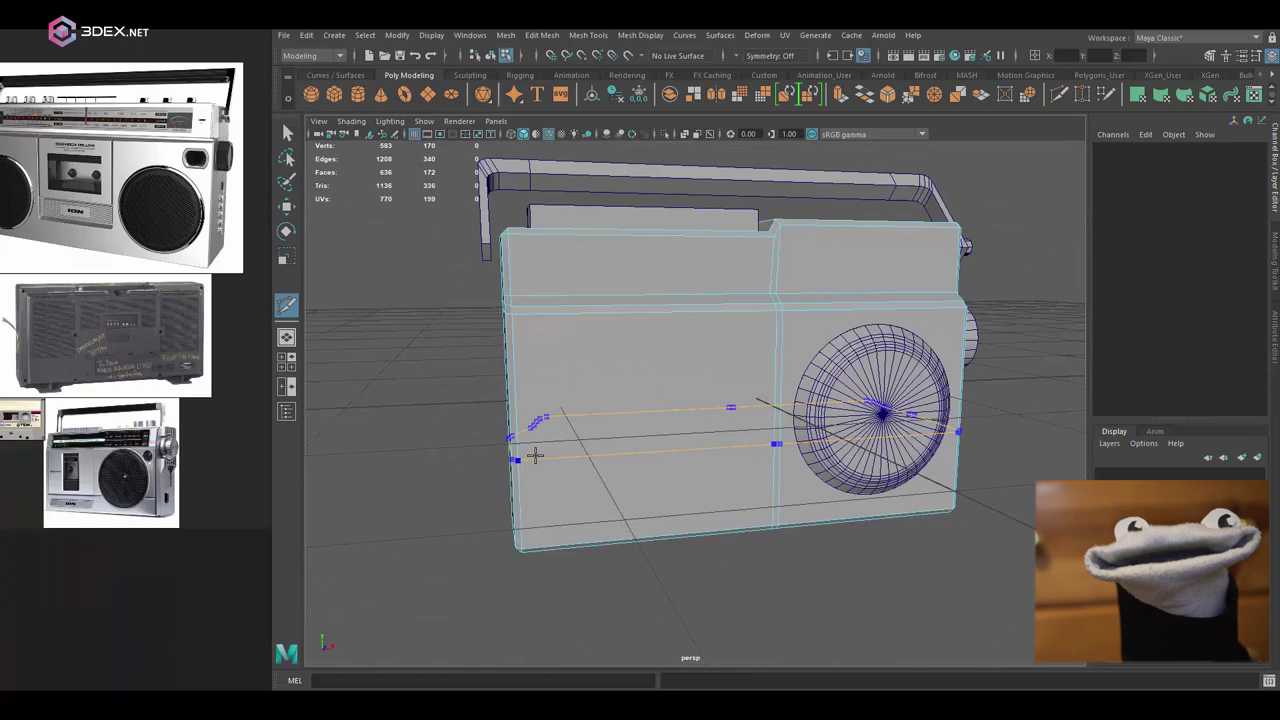
- Extrude the body's front face inward repeatedly to form the cassette recess
scroll(531, 452, up, 3)
click(805, 437)
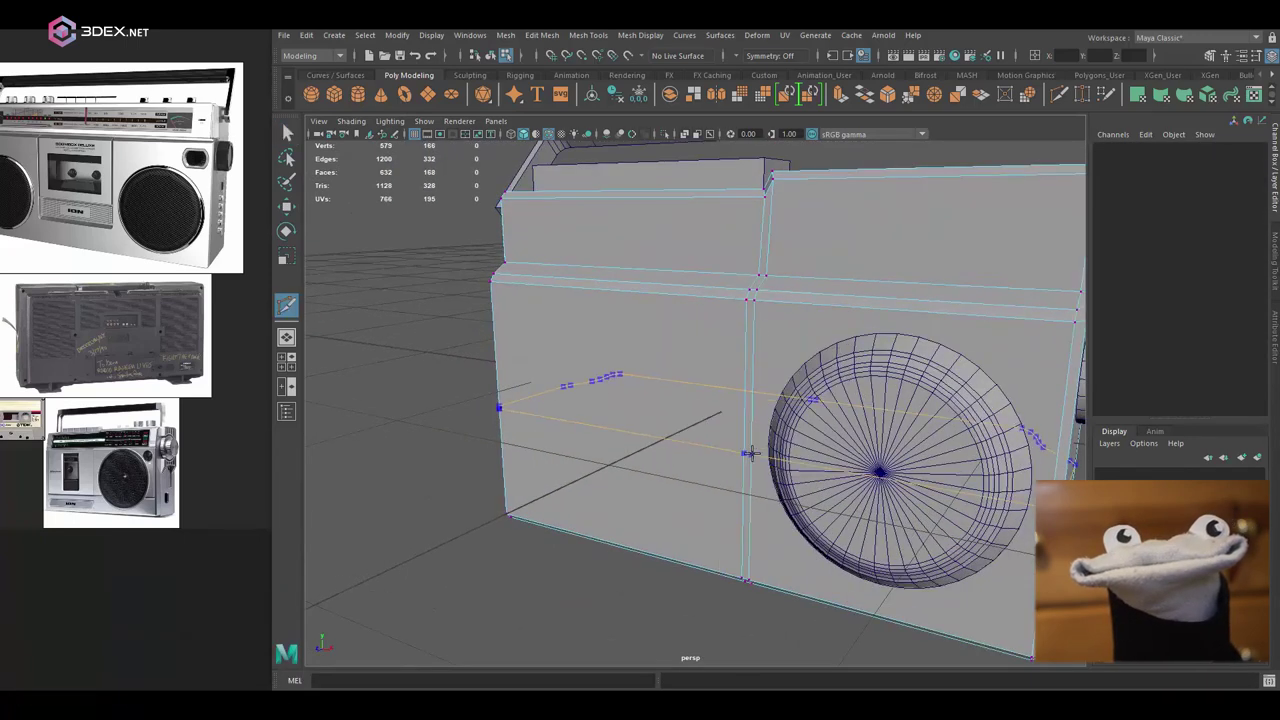
click(700, 365)
key(ctrl+e)
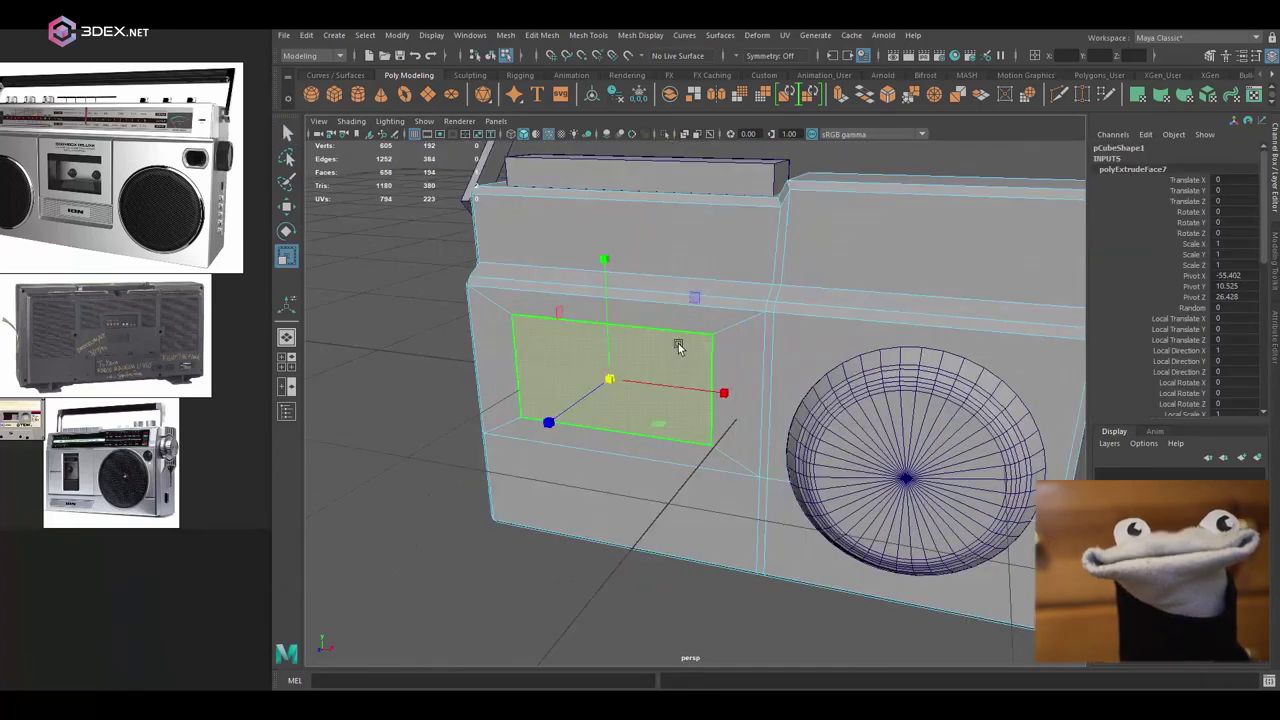
alt+drag(677, 343, 788, 512)
key(ctrl+e)
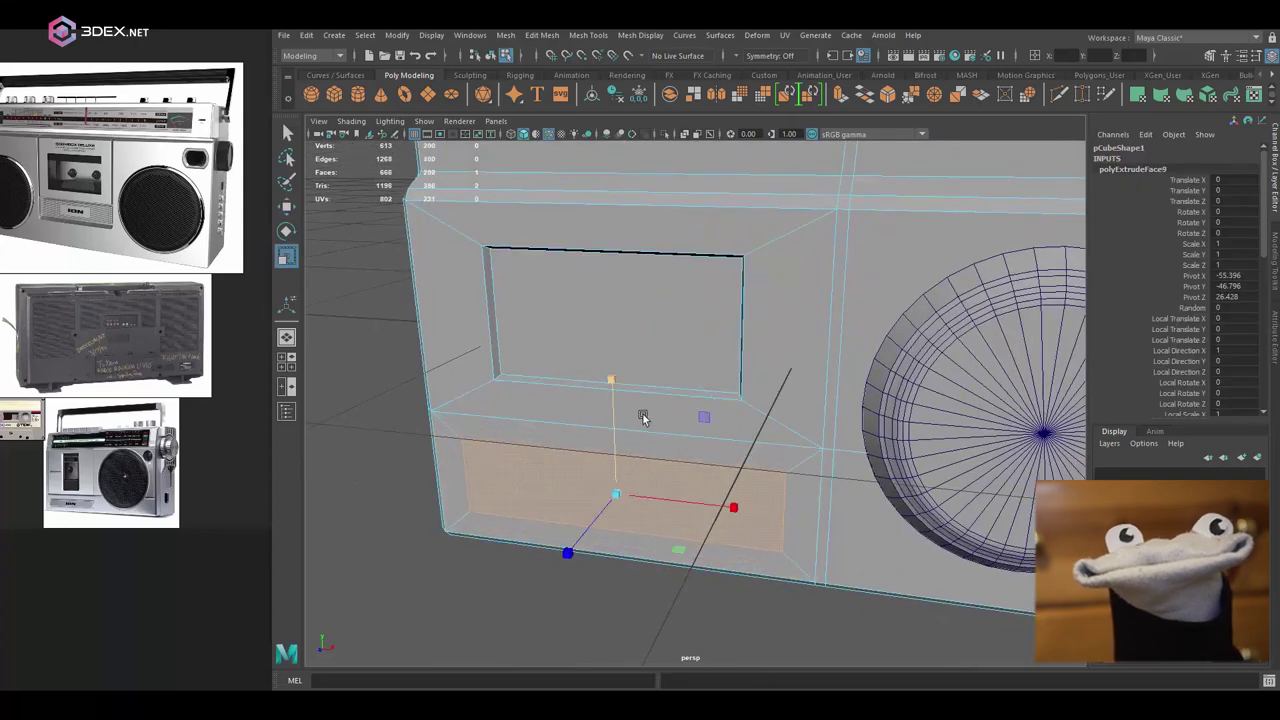
alt+drag(643, 418, 537, 413)
key(ctrl+e)
mouse_move(709, 389)
alt+mouse_down()
mouse_move(580, 403)
mouse_move(500, 394)
mouse_move(720, 409)
mouse_move(697, 405)
alt+mouse_up()
key(ctrl+z)
alt+drag(814, 286, 622, 222)
- Duplicate the top knob and place the copy beside the first
alt+drag(700, 300, 780, 360)
key(ctrl+z)
key(ctrl+d)
drag(700, 330, 748, 355)
alt+right_drag(815, 366, 732, 373)
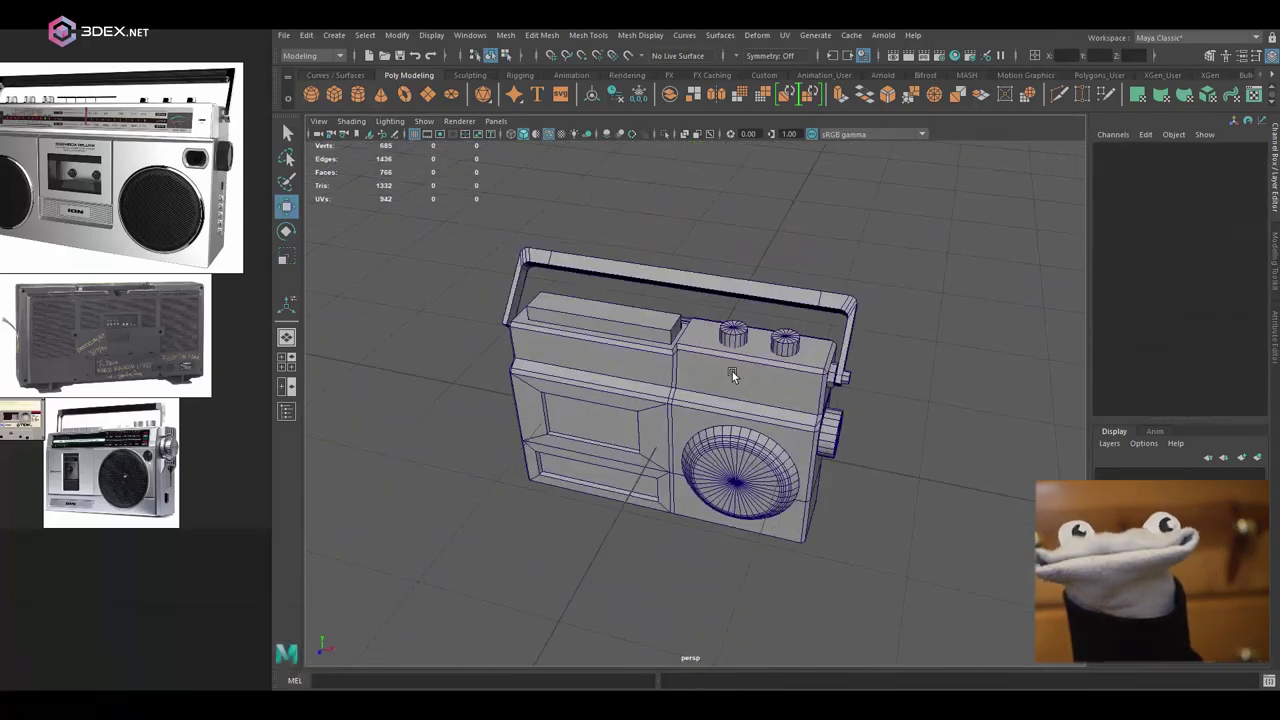
scroll(692, 379, up, 3)
- Scale the cassette window face, duplicate a body piece and give it a new Blinn material
click(668, 463)
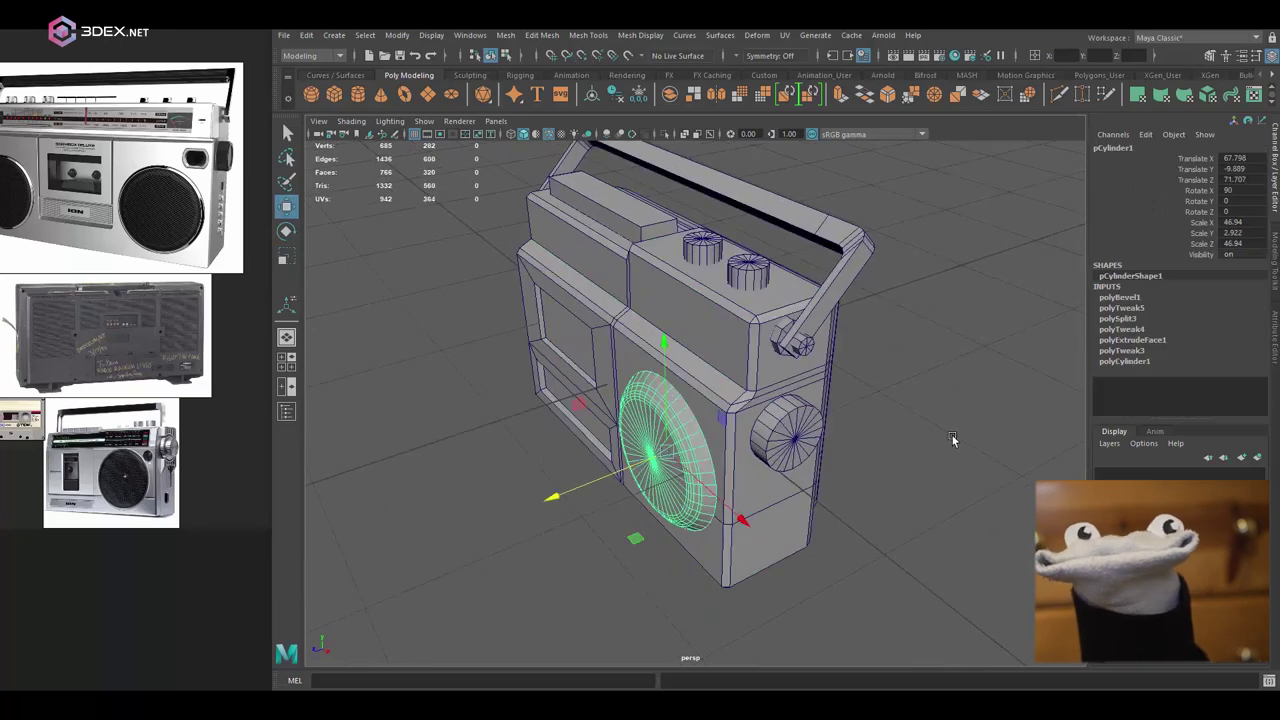
alt+drag(952, 440, 702, 395)
scroll(702, 395, up, 5)
click(628, 374)
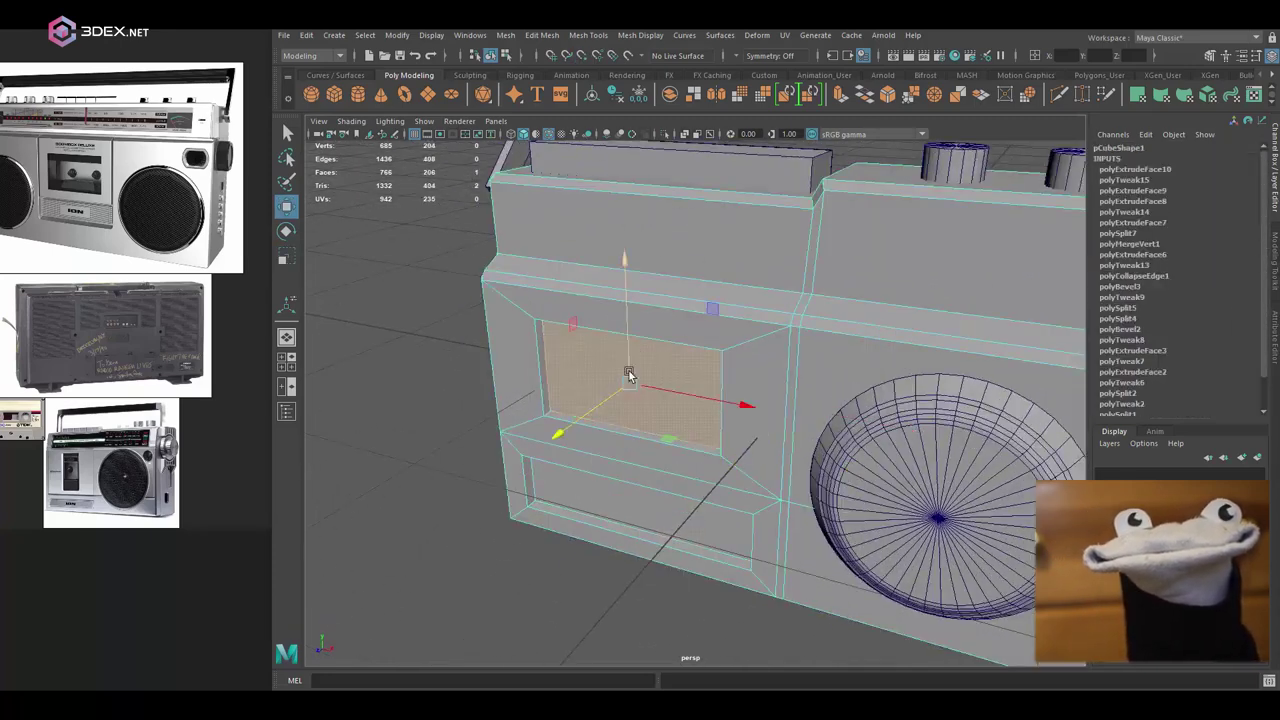
alt+drag(628, 374, 521, 378)
key(r)
key(ctrl+z)
key(ctrl+z)
key(ctrl+z)
key(ctrl+z)
key(ctrl+z)
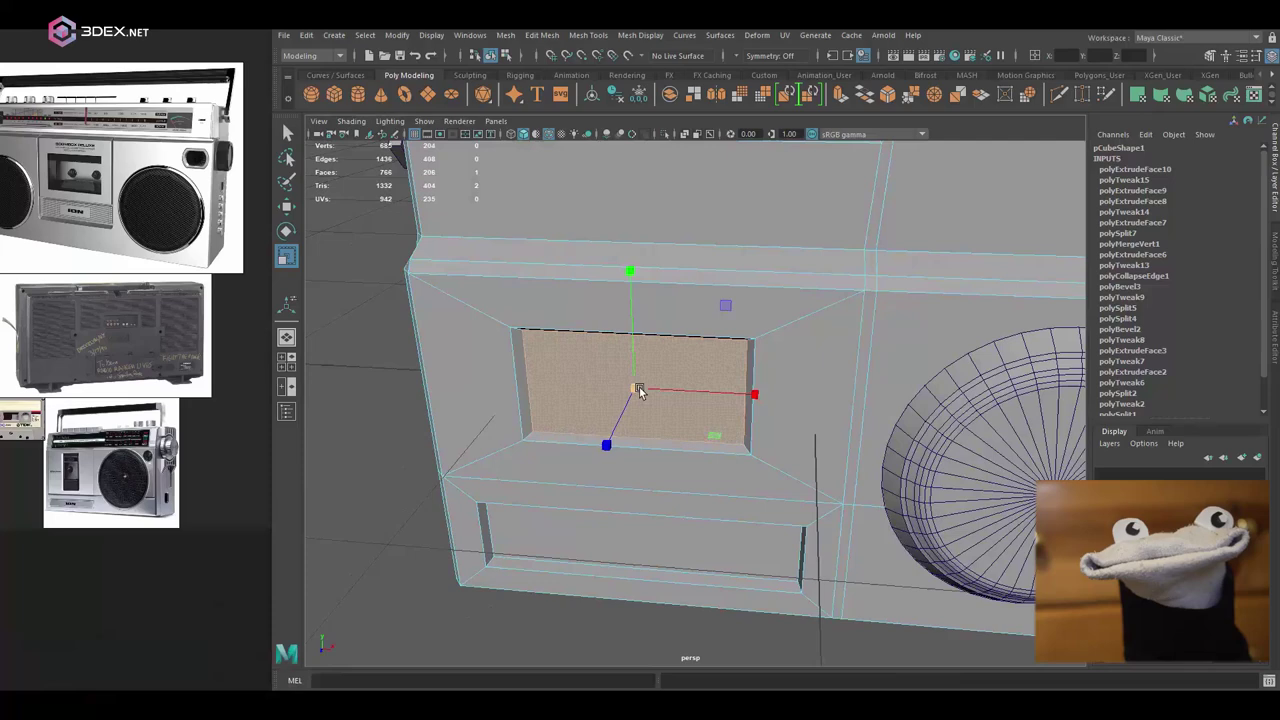
key(ctrl+d)
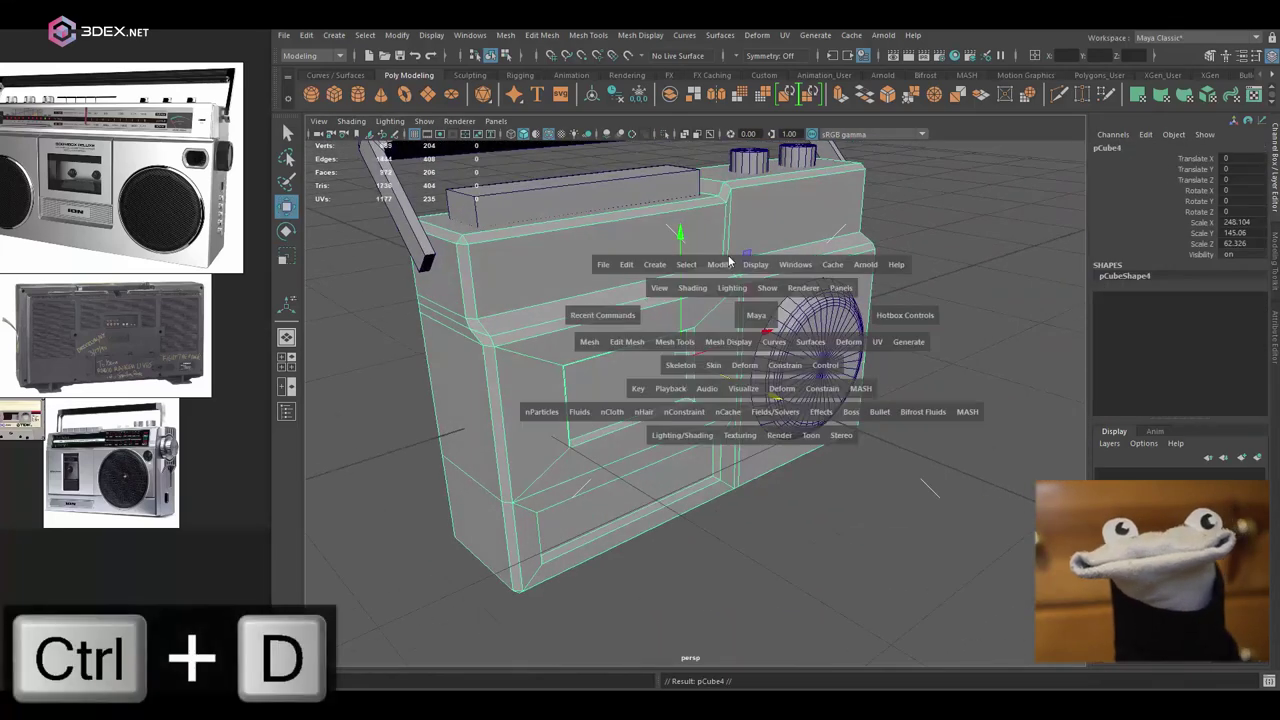
shift+right_drag(817, 402, 880, 407)
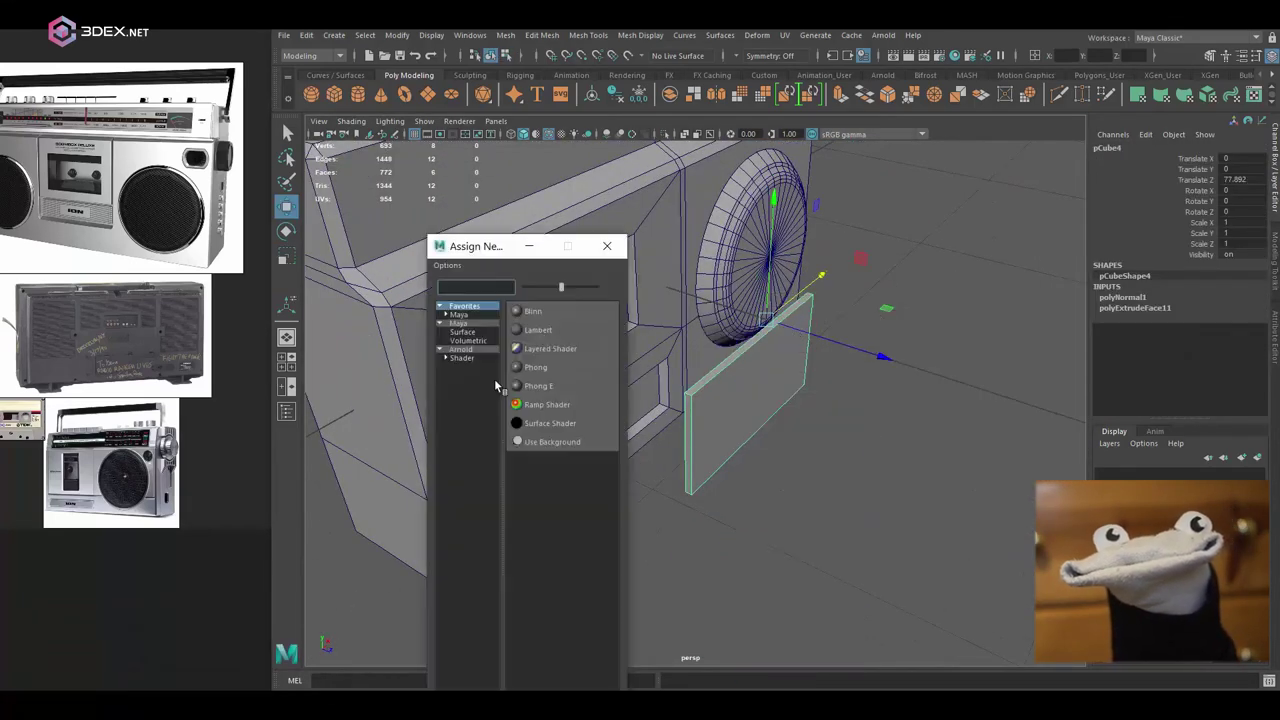
click(533, 311)
key(ctrl+a)
key(ctrl+1)
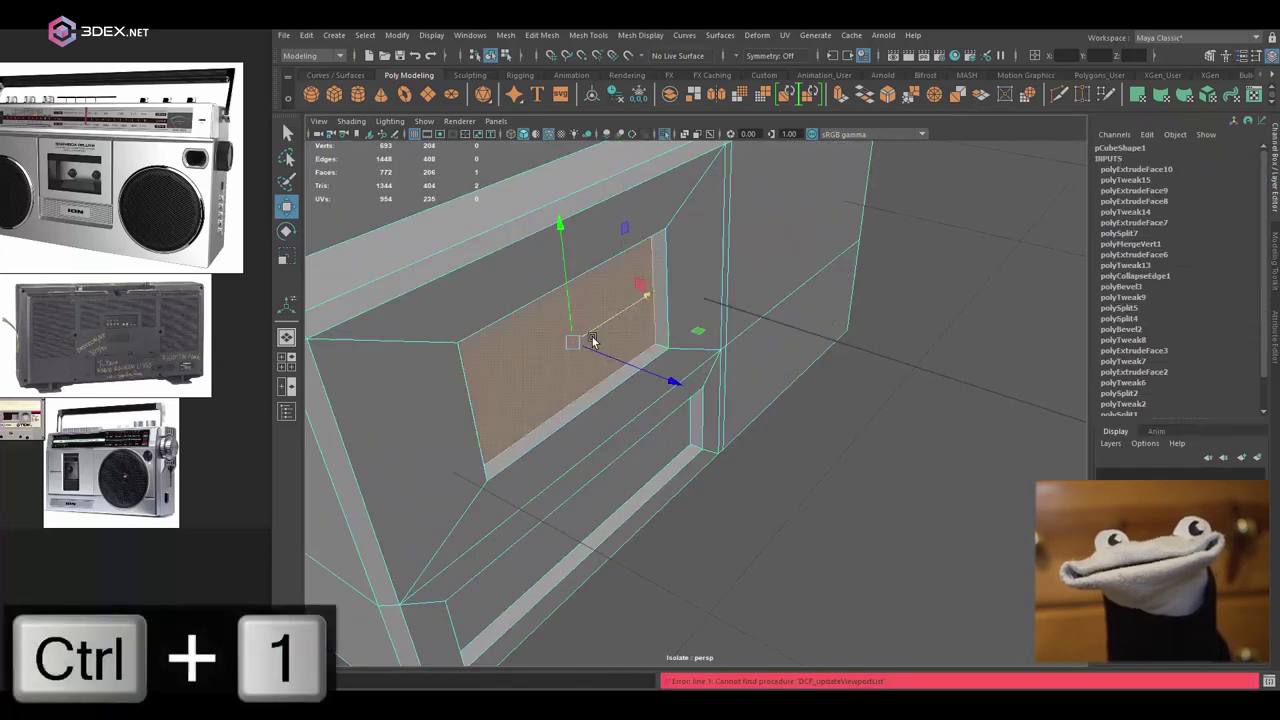
key(ctrl+1)
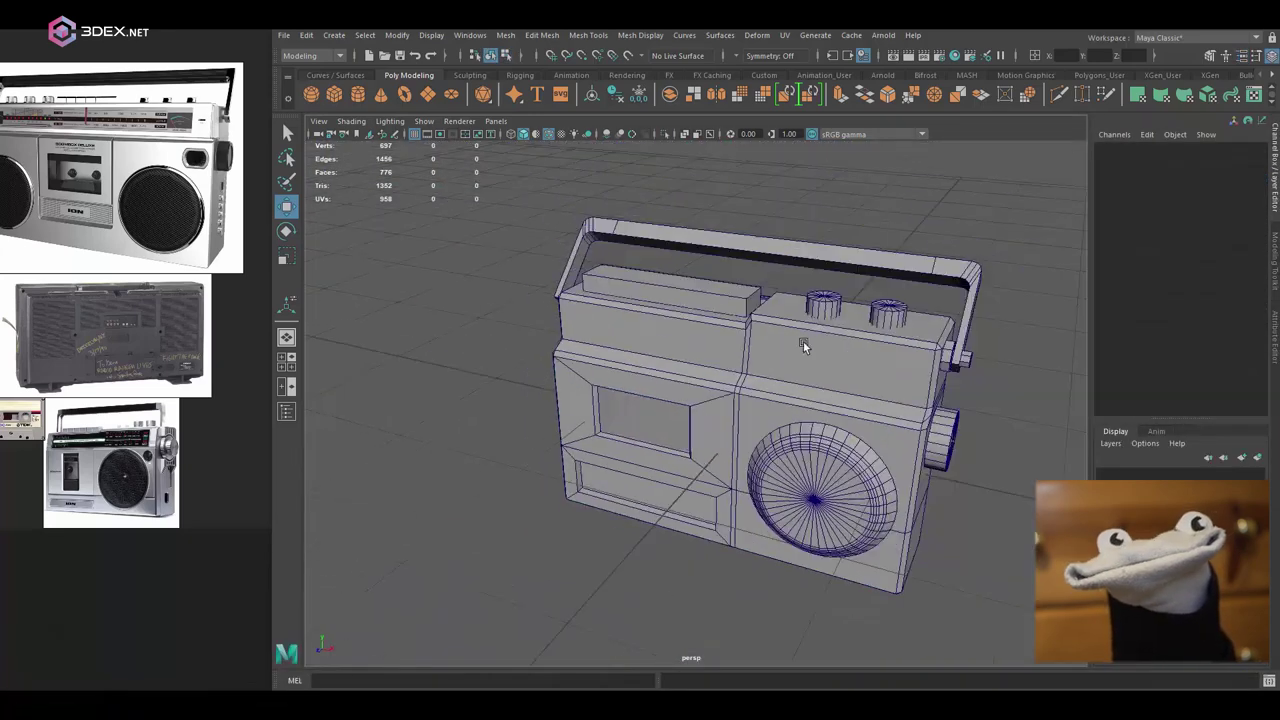
- Duplicate the small cylinder, extrude its end cap and set the spool knobs in the recess
key(ctrl+d)
key(ctrl+z)
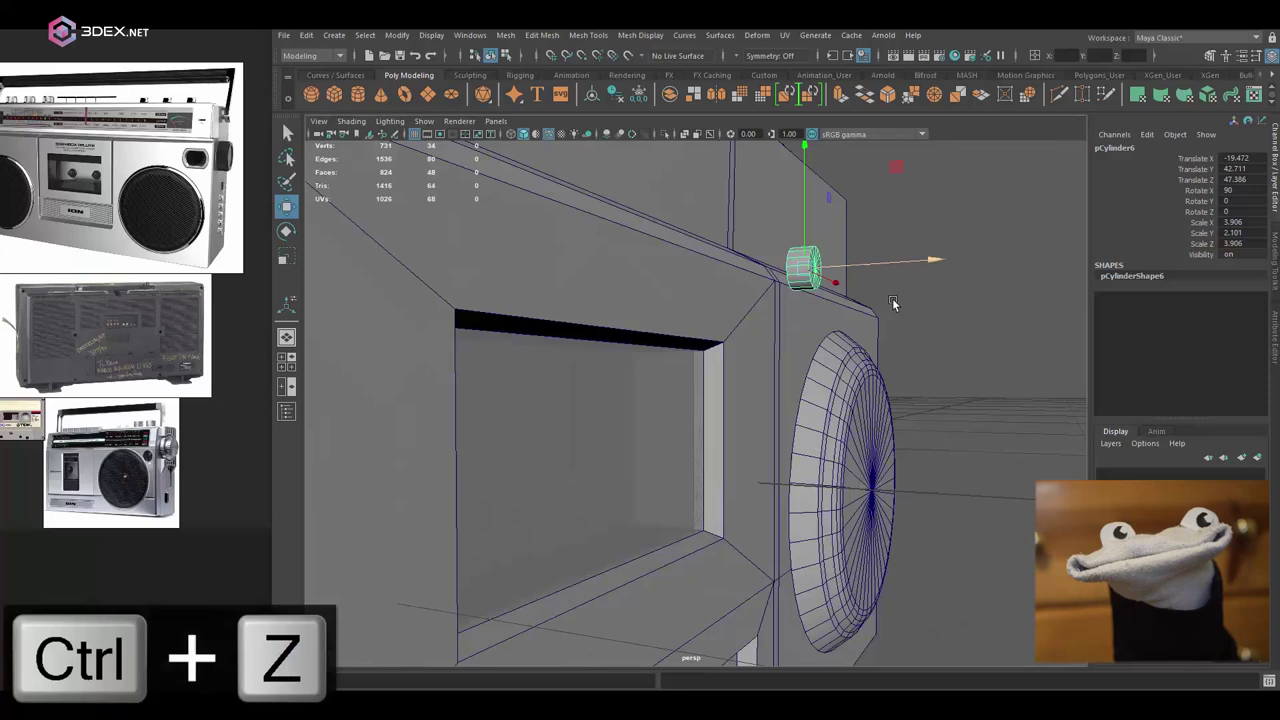
key(ctrl+1)
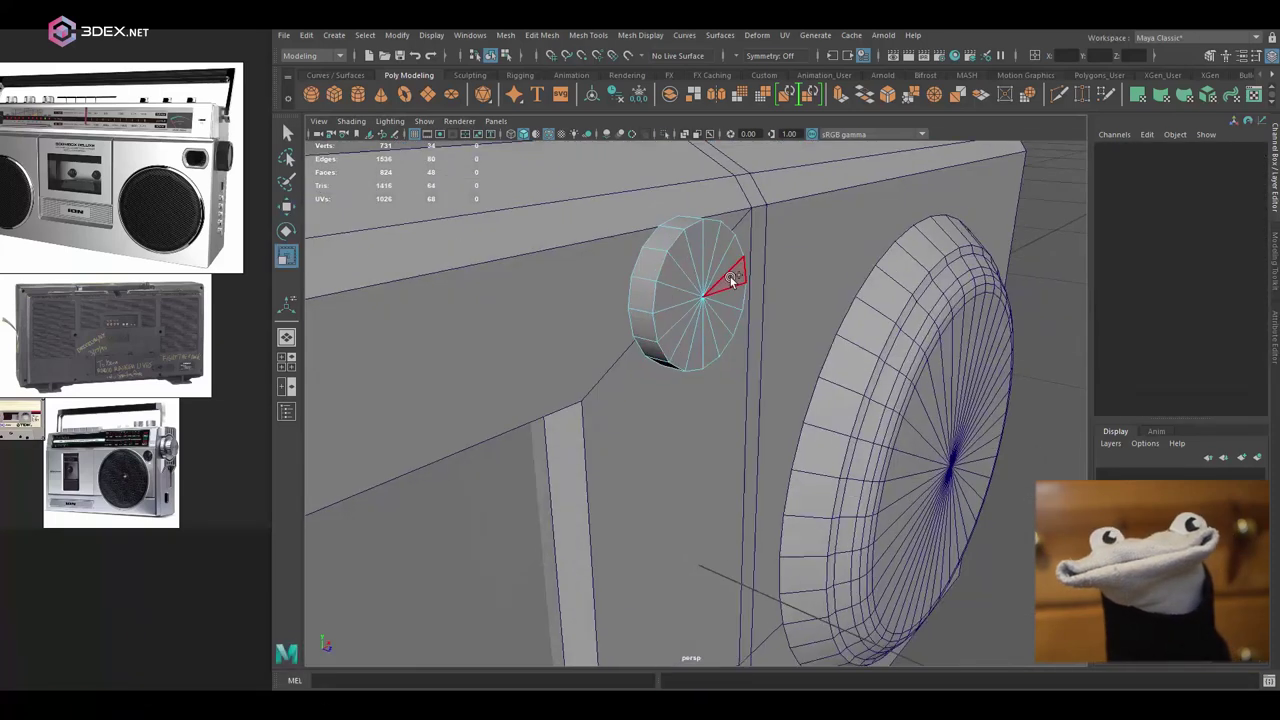
key(ctrl+e)
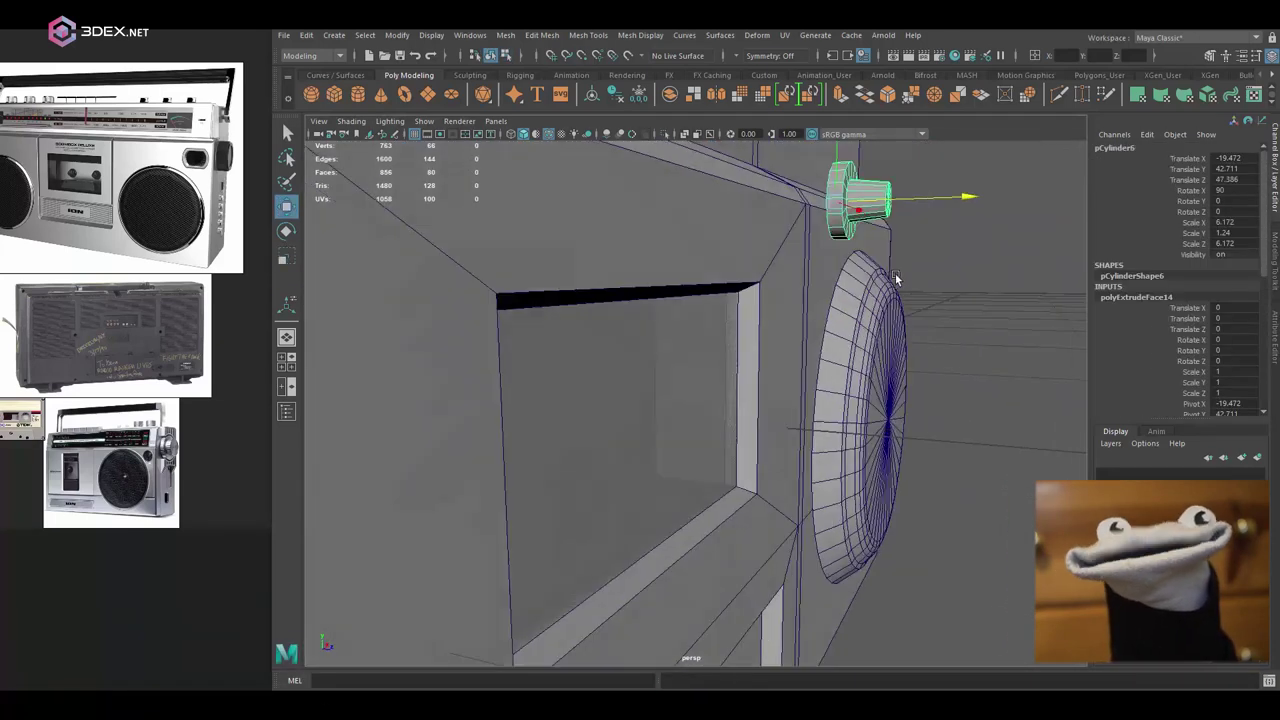
key(ctrl+1)
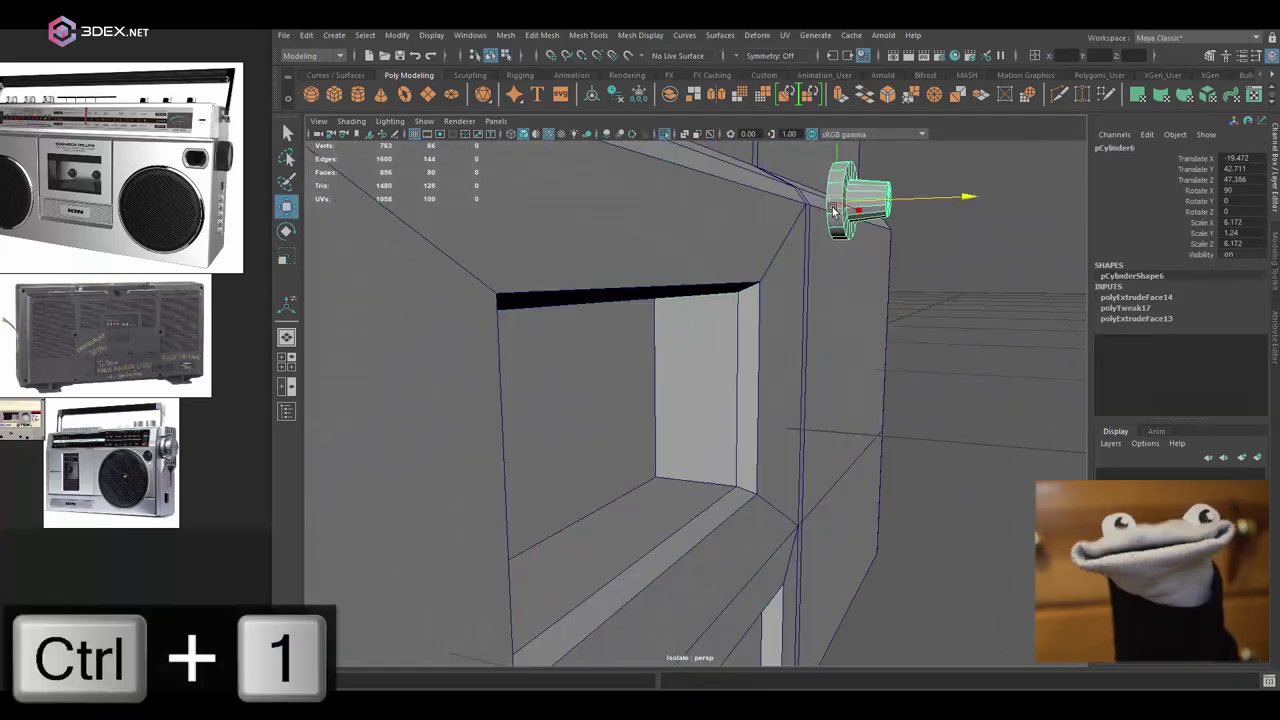
key(ctrl+d)
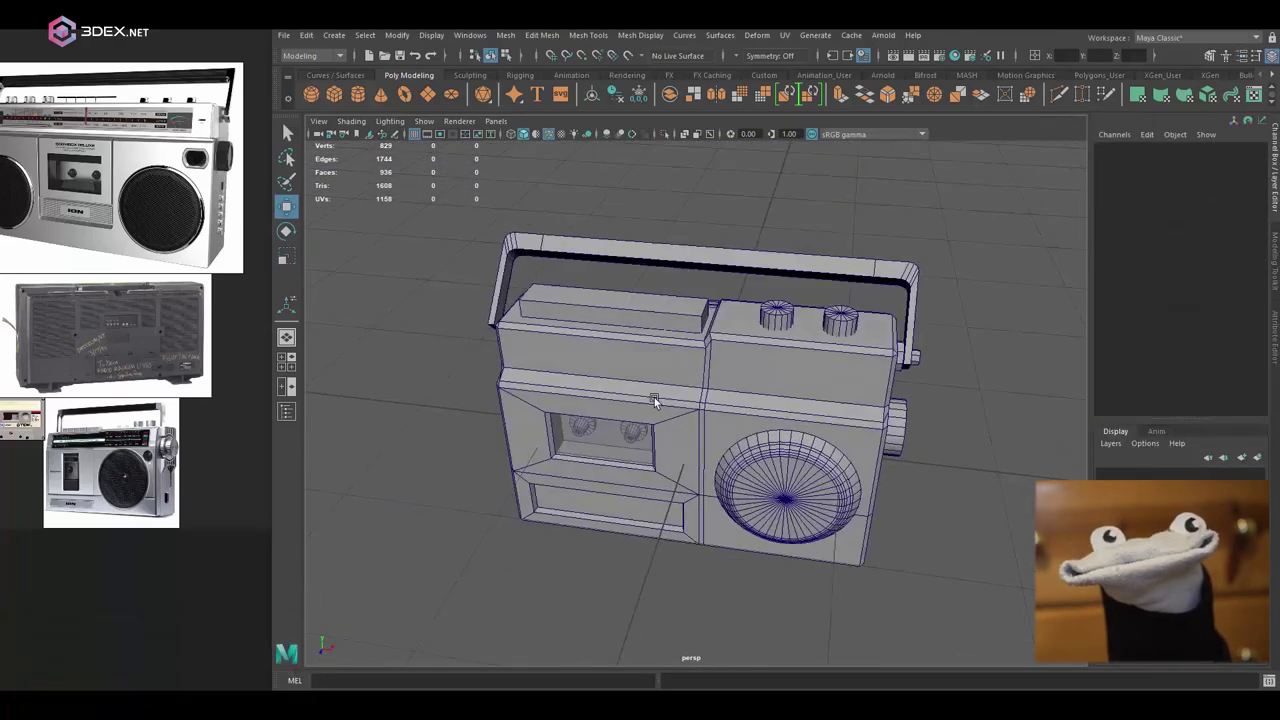
key(ctrl+1)
click(700, 329)
key(ctrl+1)
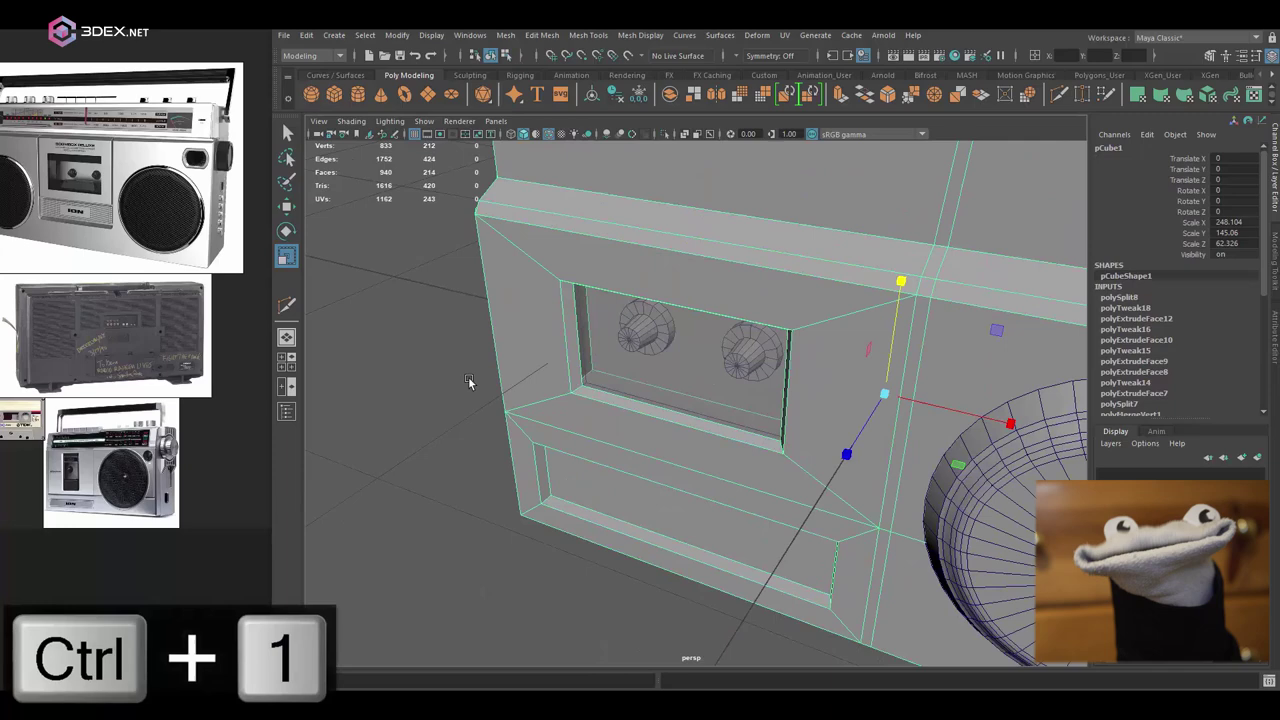
scroll(731, 303, up, 3)
scroll(447, 349, down, 5)
alt+drag(447, 349, 710, 378)
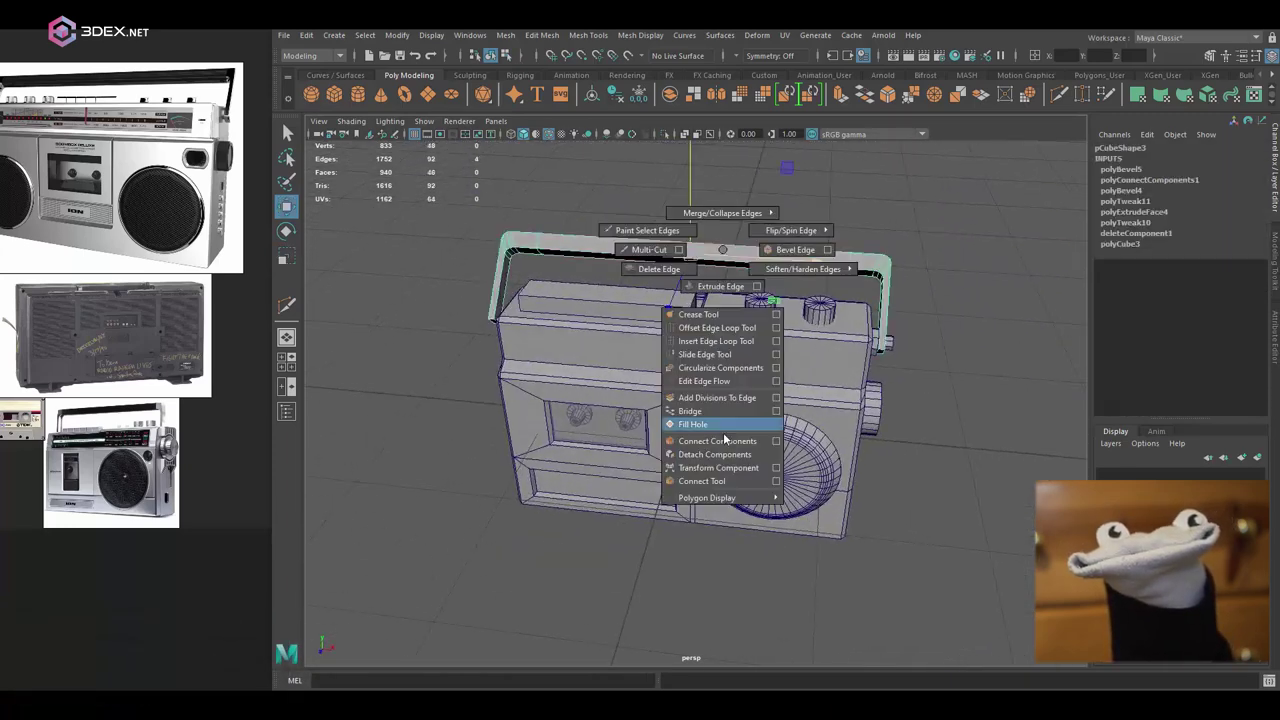
- Select all the boombox parts and group them with Ctrl+G
click(286, 411)
drag(545, 280, 855, 385)
key(ctrl+g)
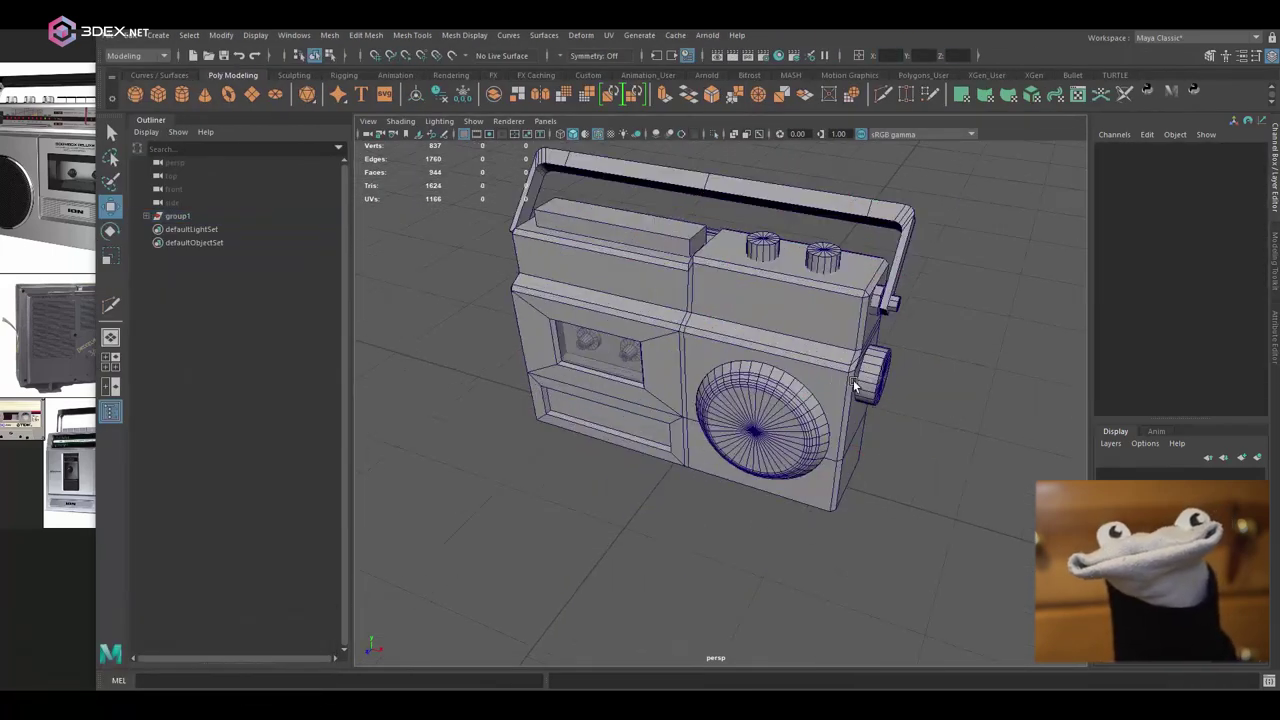
- Scale a cube into a flat, wide base slab and bevel its edges
drag(695, 385, 741, 460)
alt+drag(949, 358, 768, 360)
key(ctrl+b)
key(ctrl+z)
key(ctrl+z)
key(ctrl+z)
key(ctrl+z)
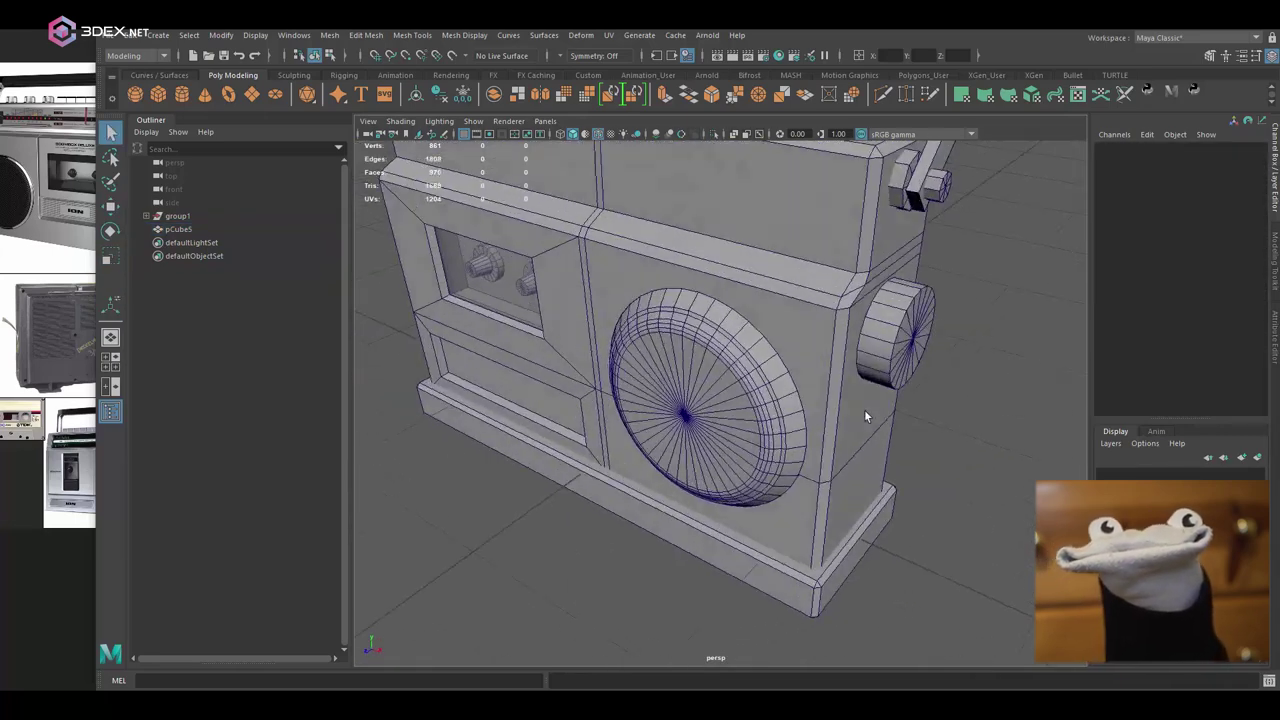
key(ctrl+1)
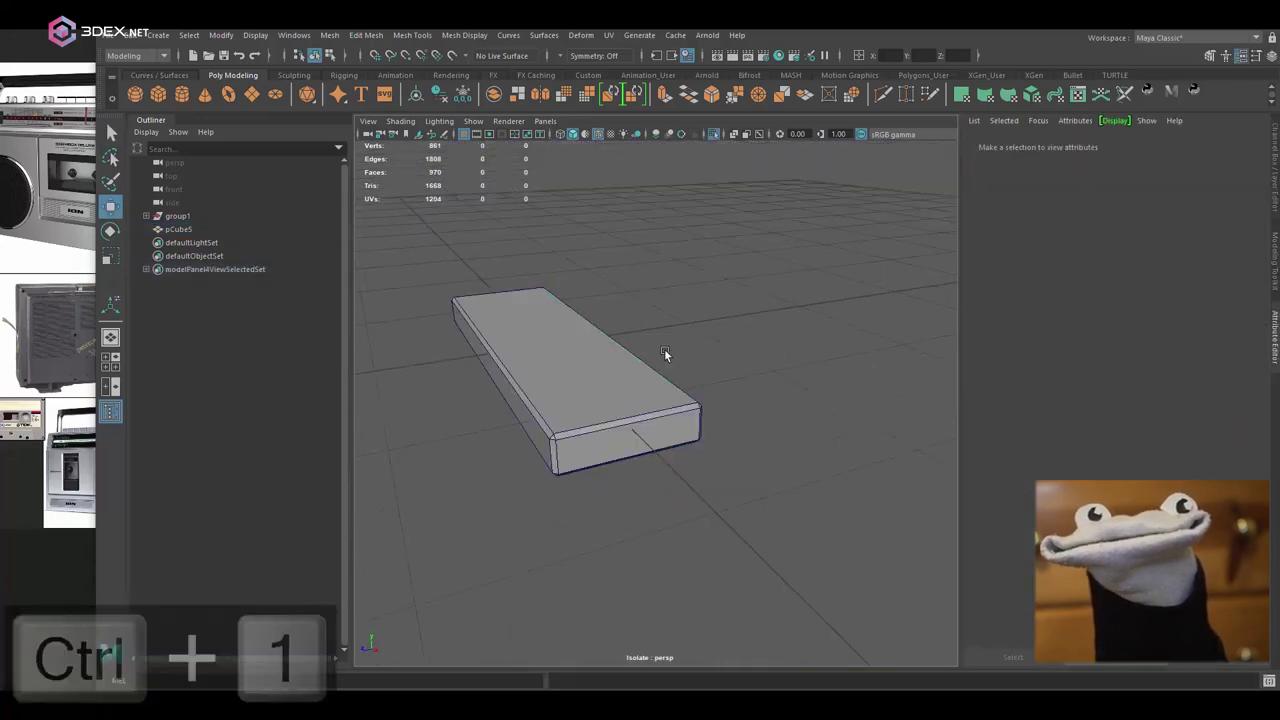
key(ctrl+a)
key(ctrl+1)
- Parent the base slab pCube5 under group1 in the Outliner
right_drag(700, 343, 700, 551)
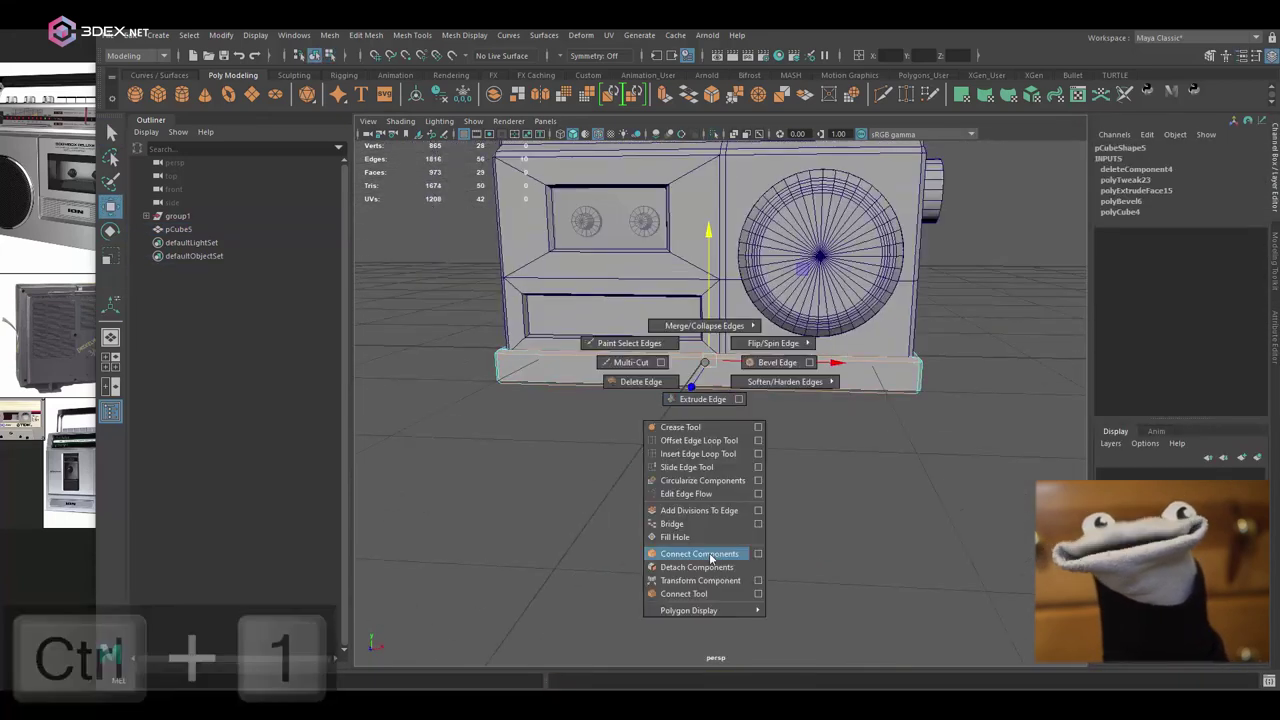
click(840, 275)
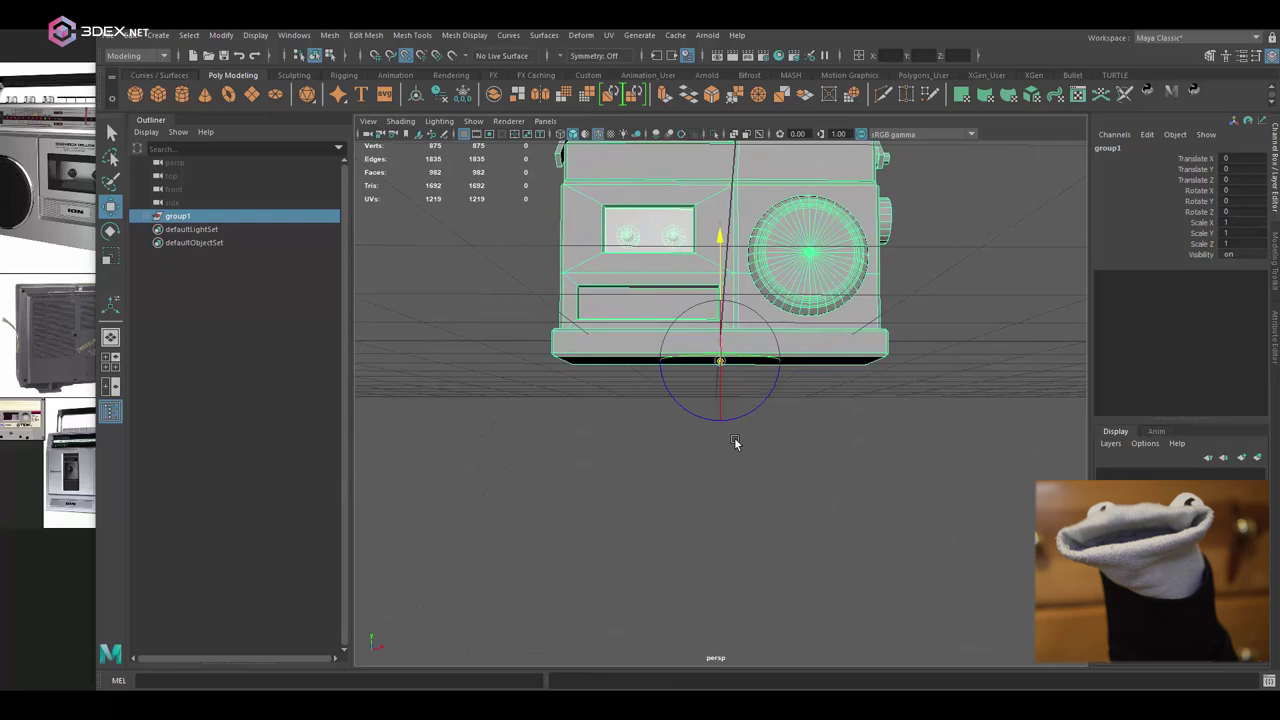
alt+drag(735, 443, 780, 420)
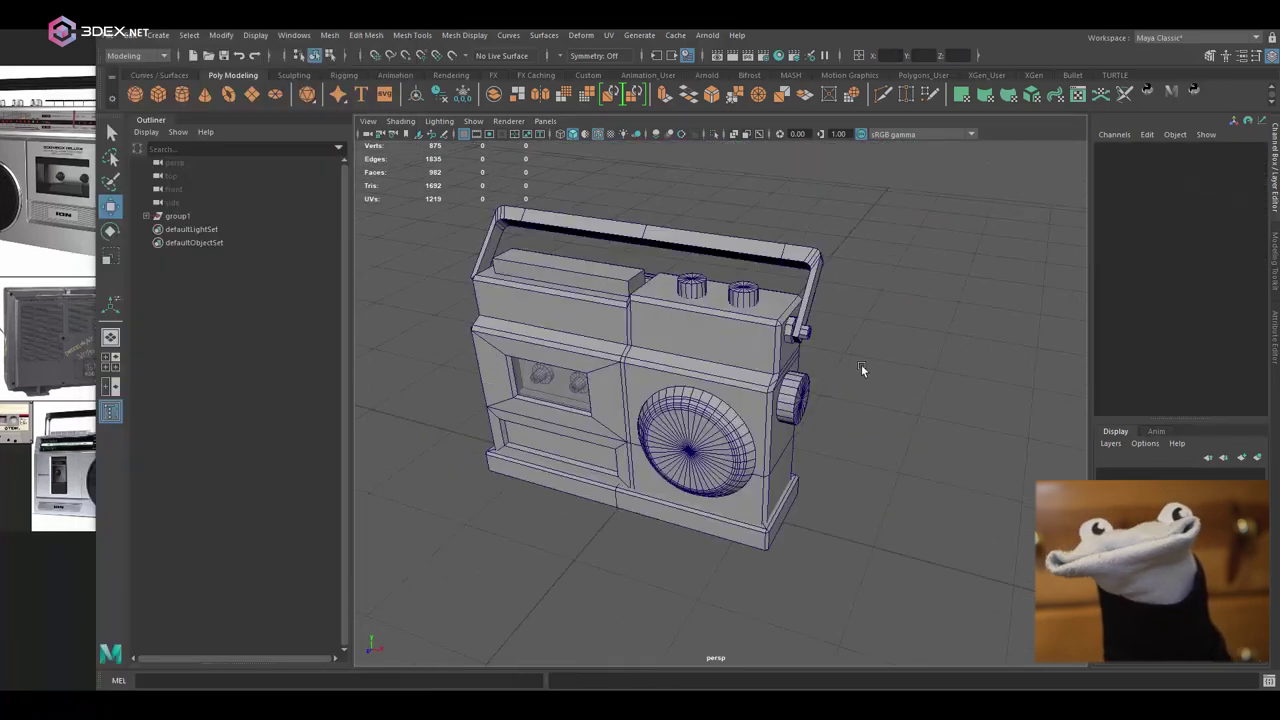
- Isolate the main body and cut and unfold its UVs in the UV Toolkit
alt+drag(861, 368, 820, 380)
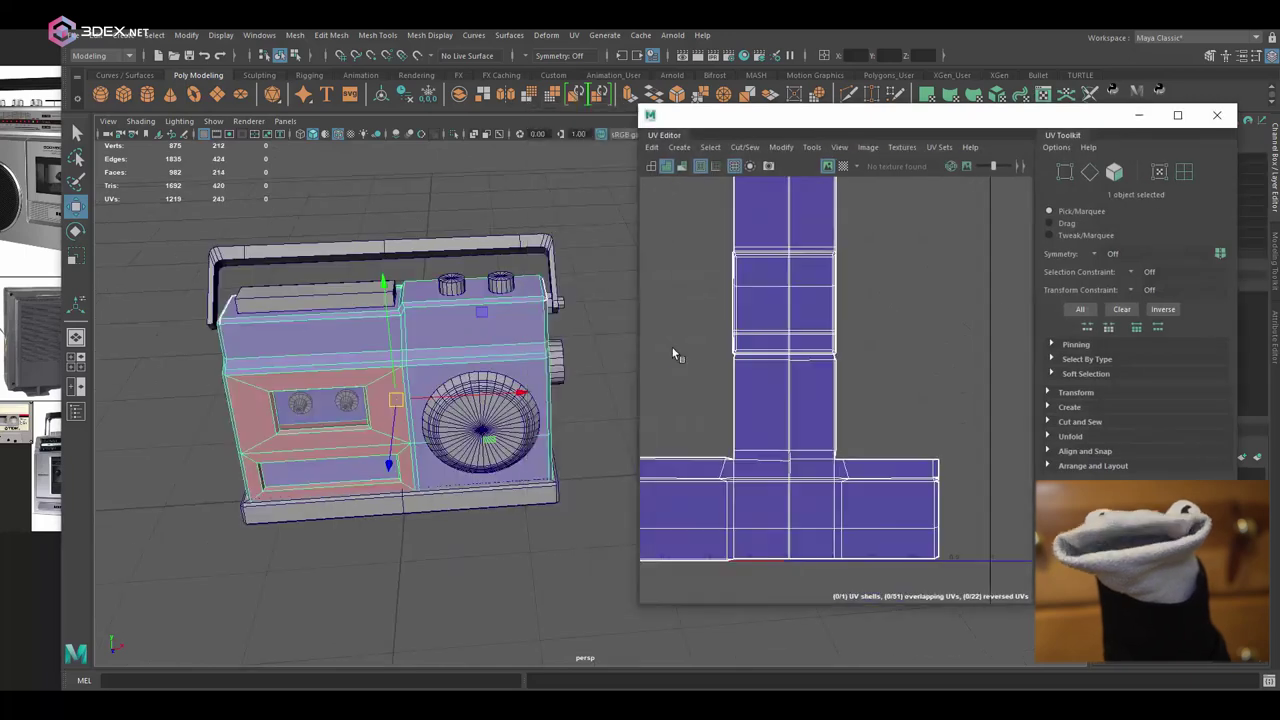
key(ctrl+1)
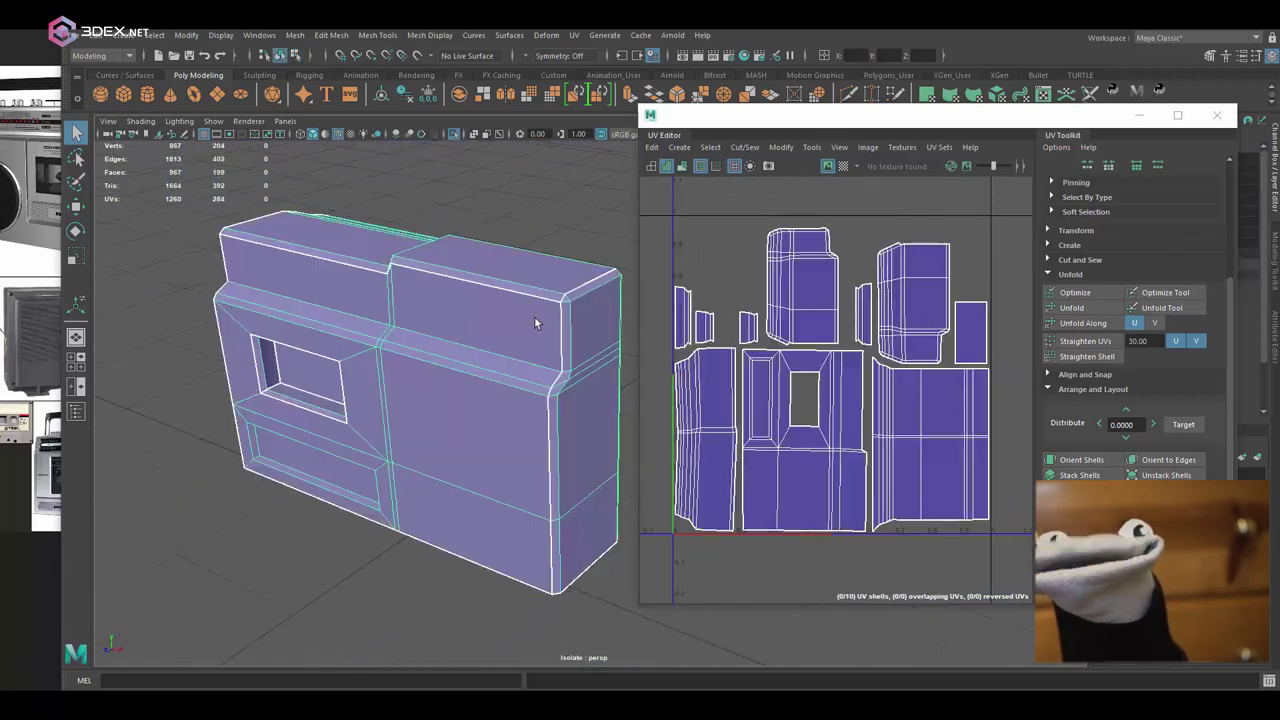
key(ctrl+1)
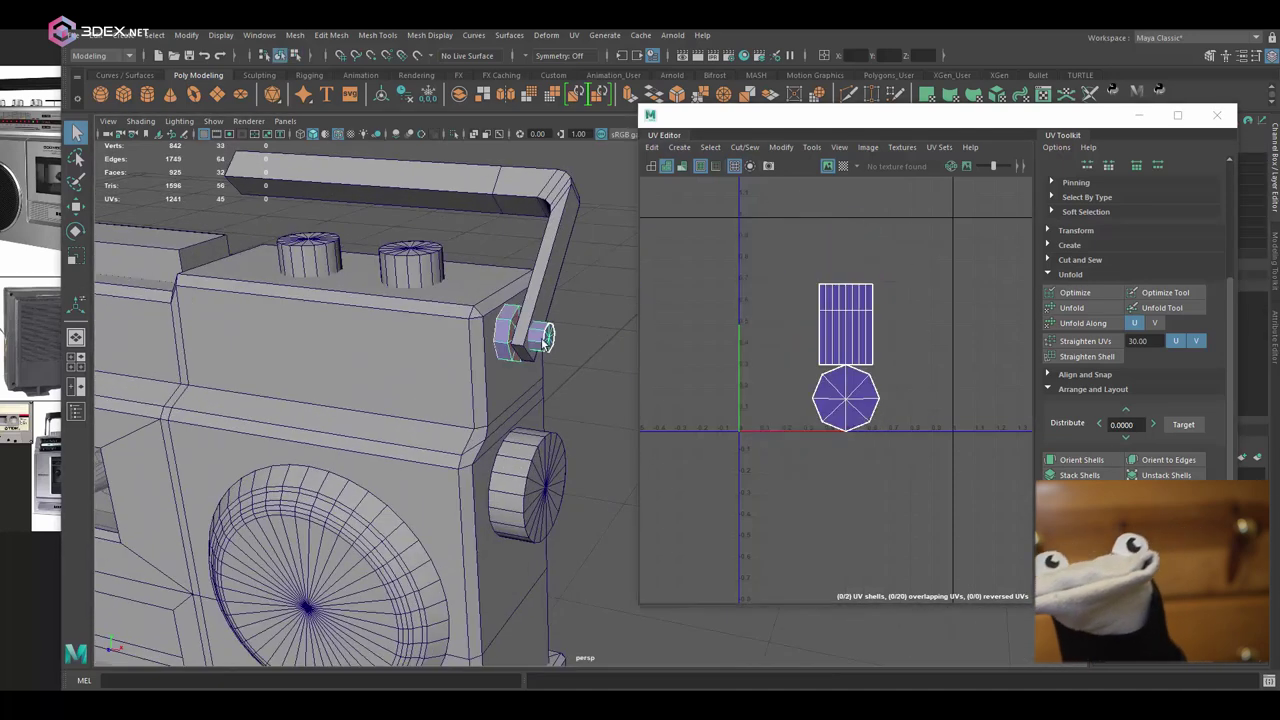
- Unwrap the side bolt and cut the base slab's UVs into three shells
key(ctrl+1)
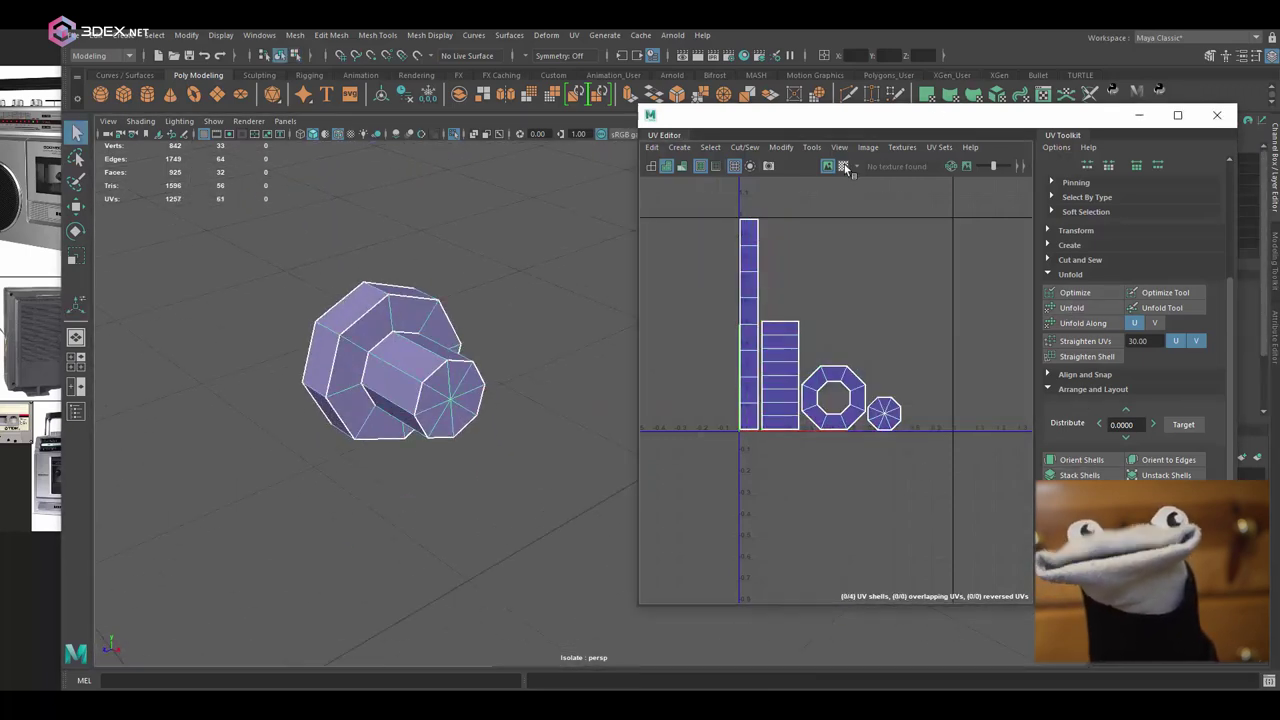
key(ctrl+1)
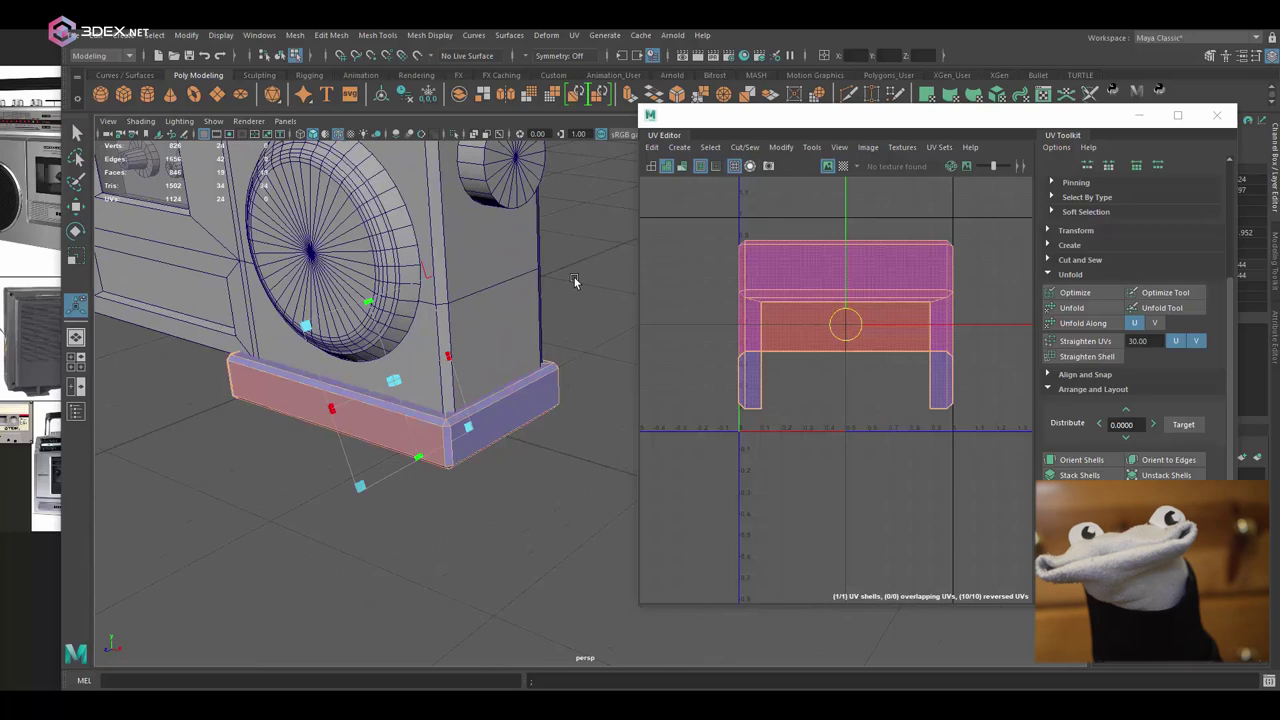
alt+drag(574, 277, 480, 430)
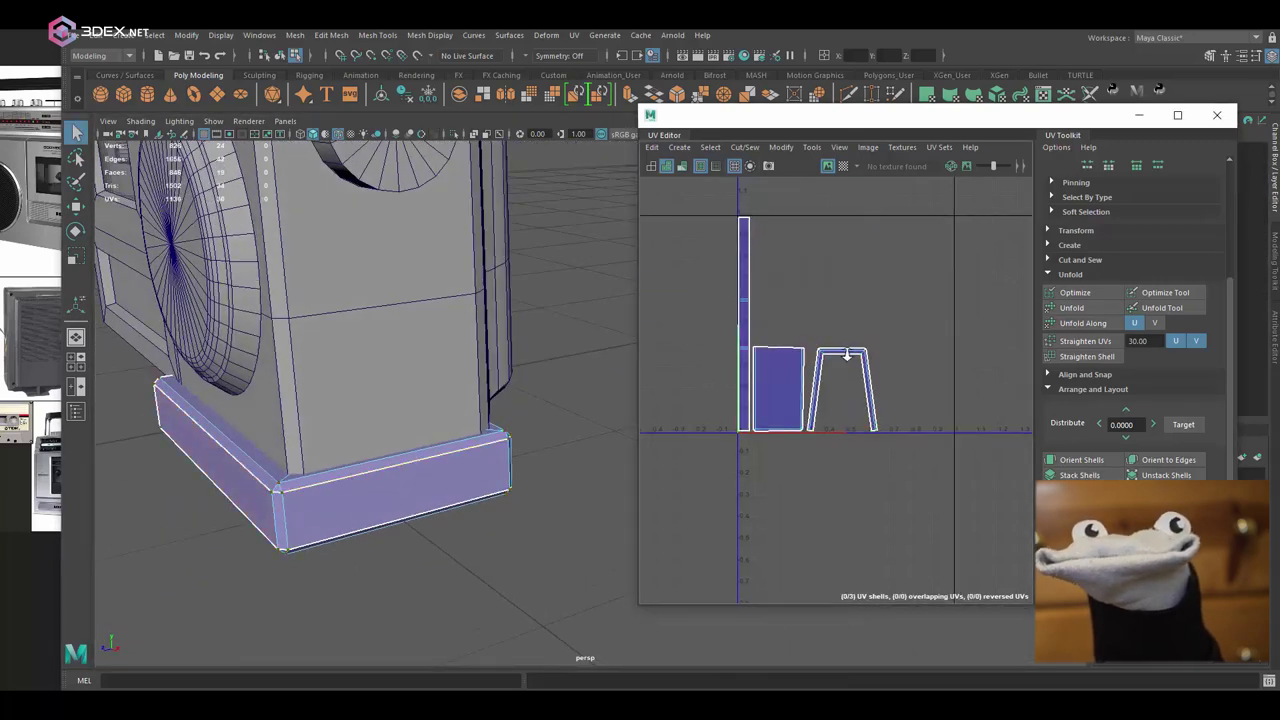
scroll(847, 355, up, 2)
alt+drag(450, 470, 470, 381)
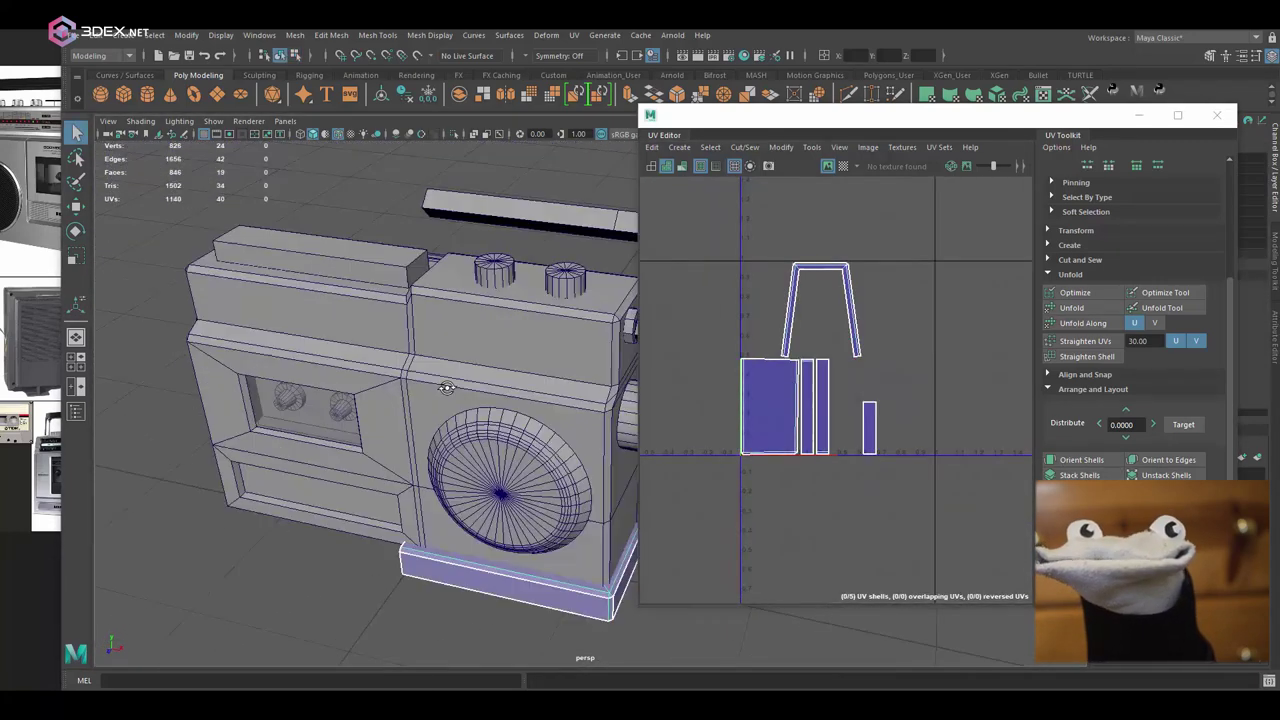
- Isolate the knob, select its rim edge loop as a seam and unfold its UVs
key(ctrl+1)
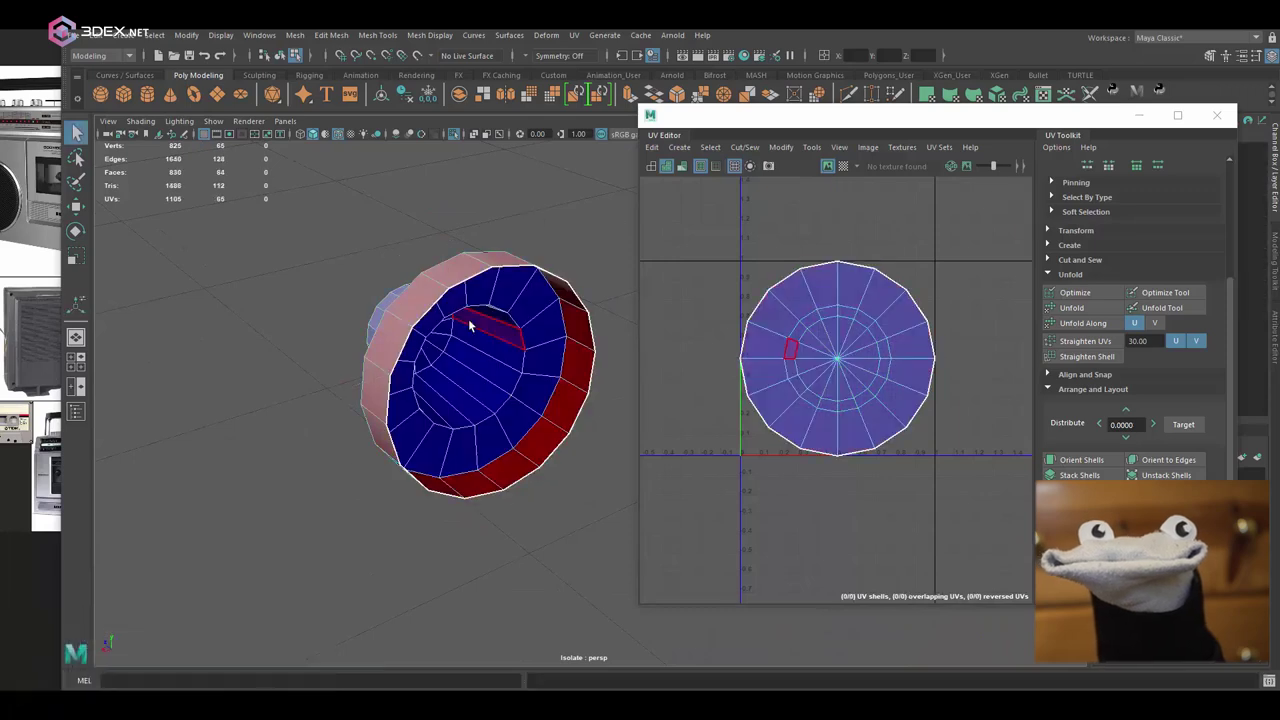
alt+drag(468, 318, 613, 298)
double_click(613, 298)
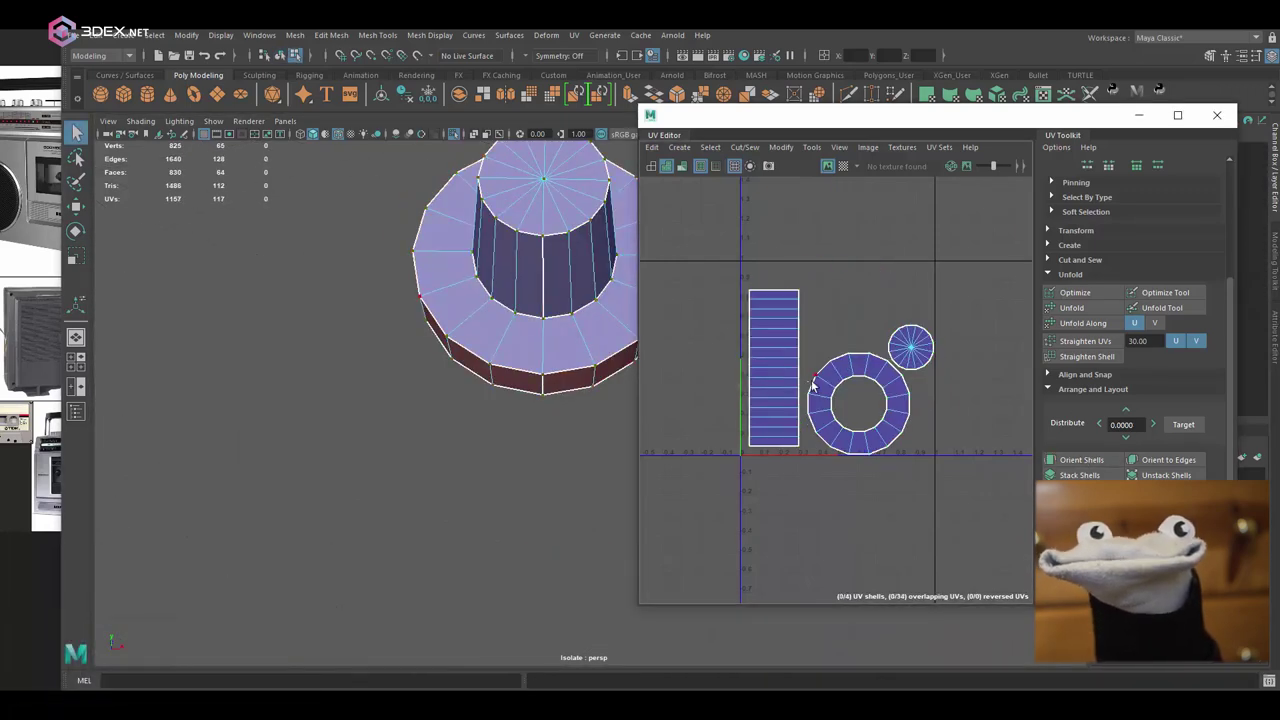
key(ctrl+1)
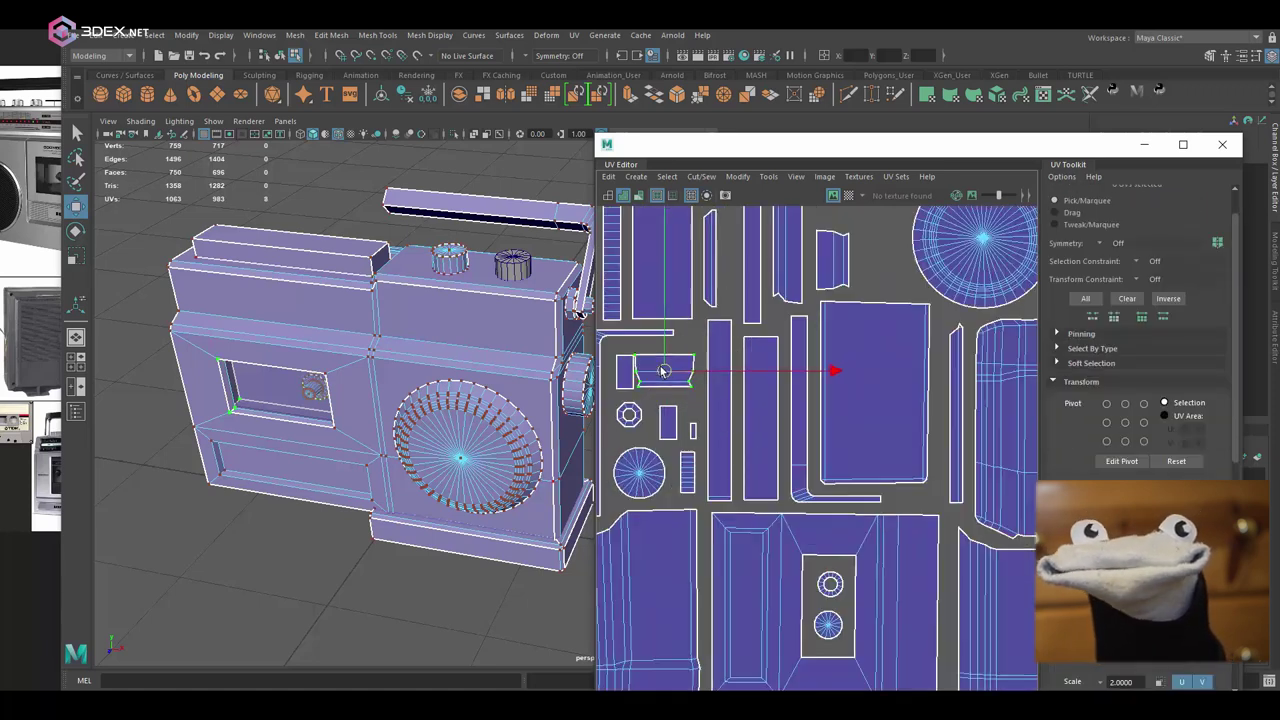
- Duplicate the handle pivot and knob, then combine the parts into one 'merged' mesh
drag(597, 326, 360, 300)
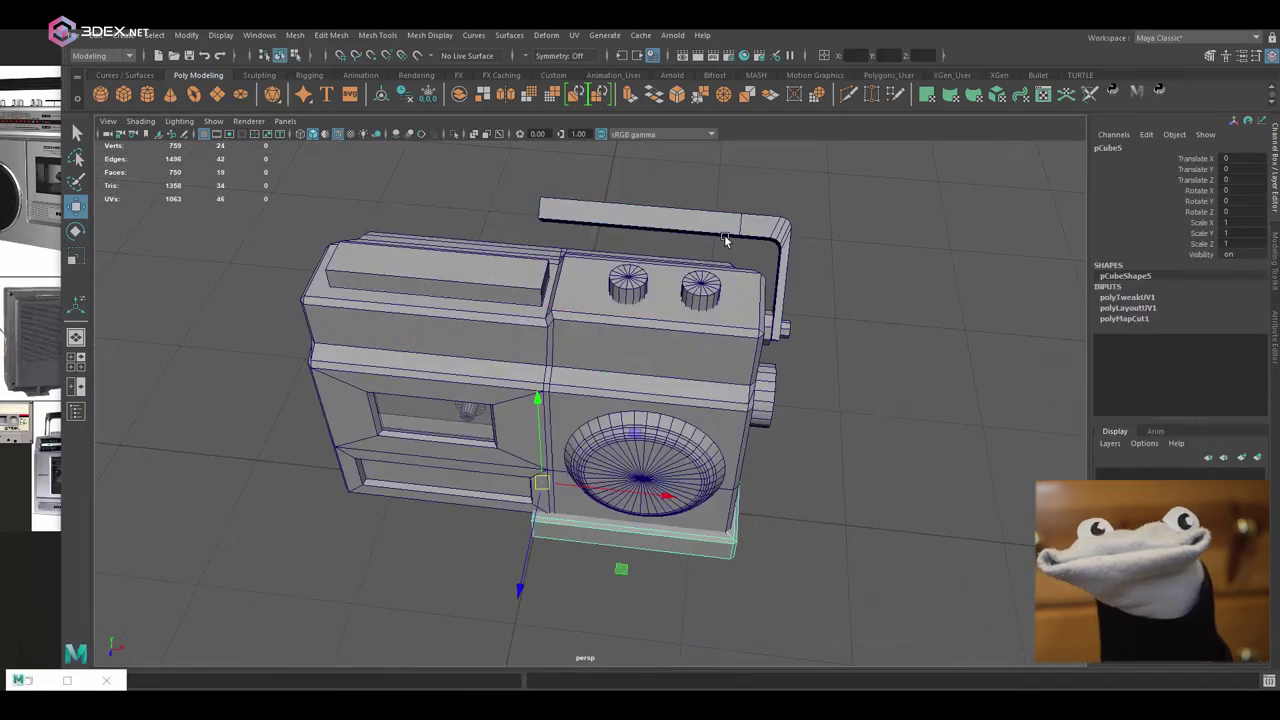
key(ctrl+d)
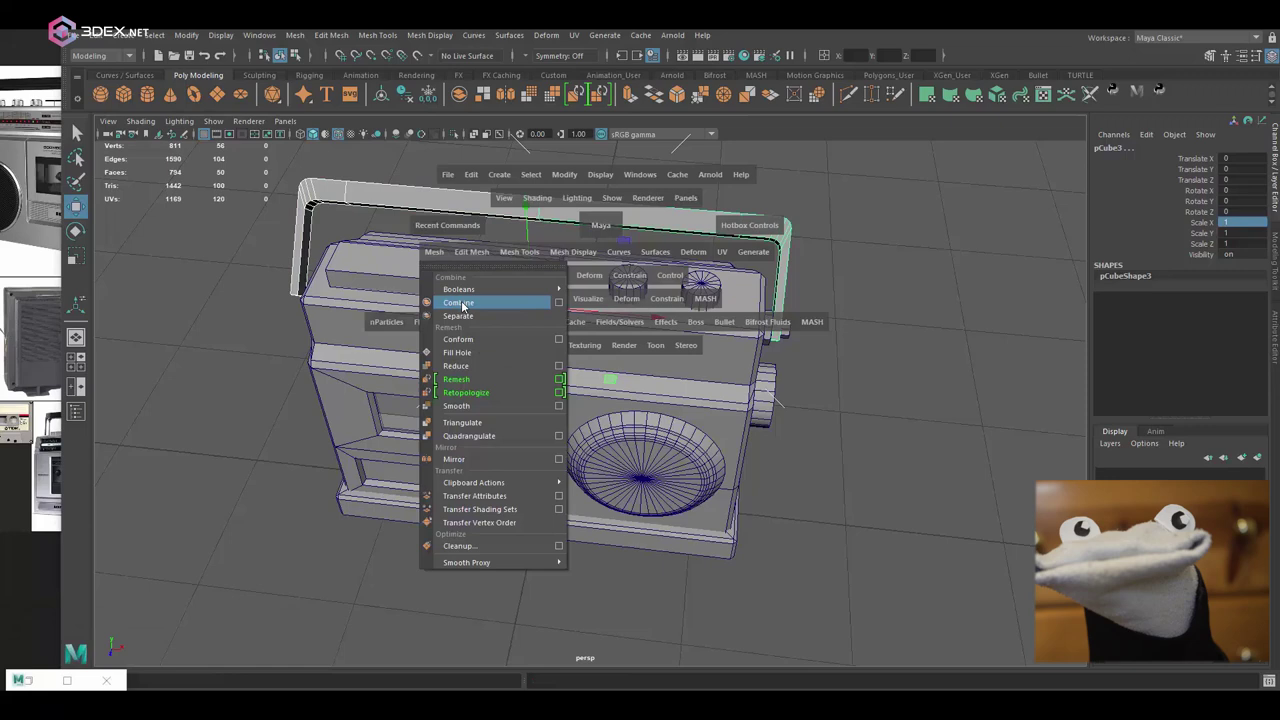
click(563, 313)
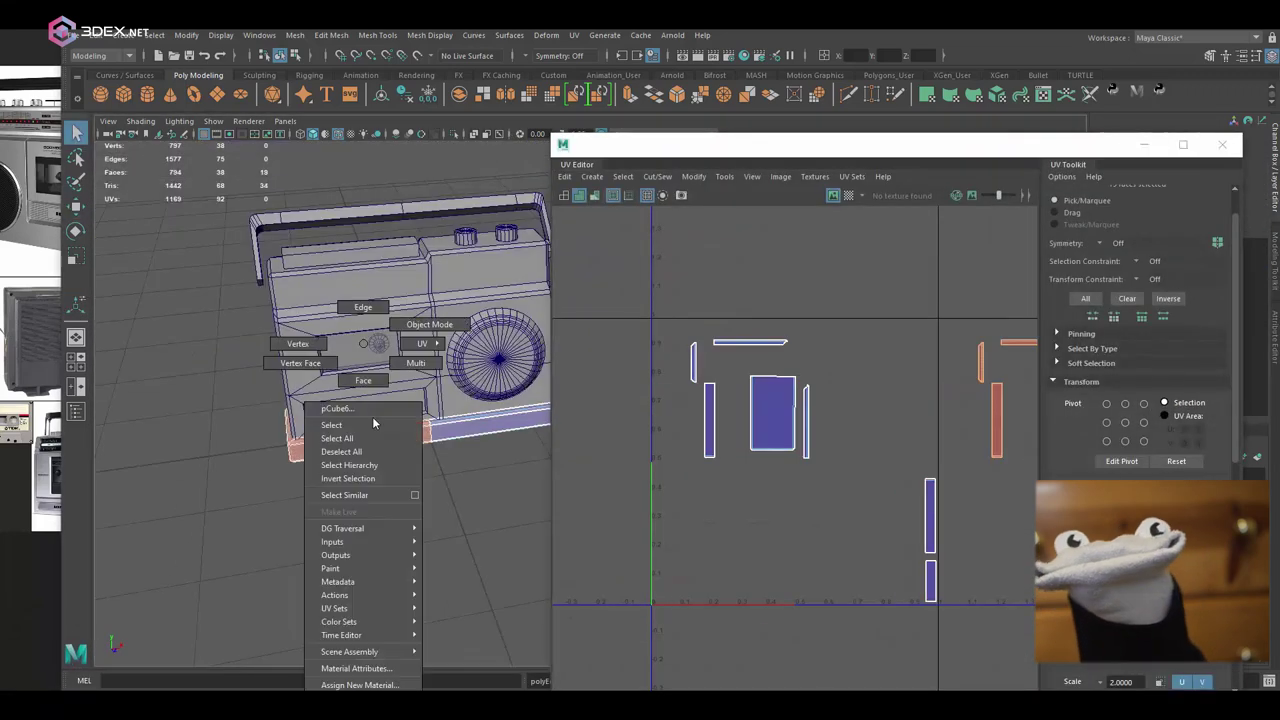
key(ctrl+d)
key(ctrl+d)
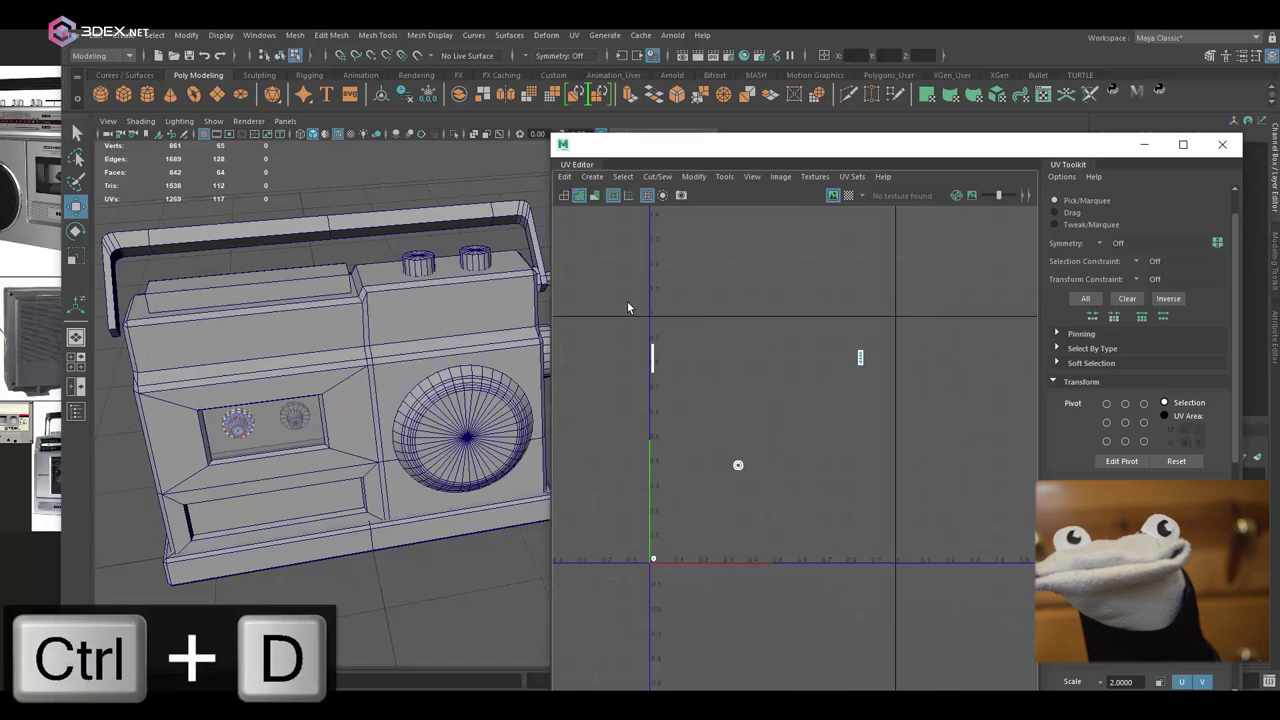
key(space)
click(533, 335)
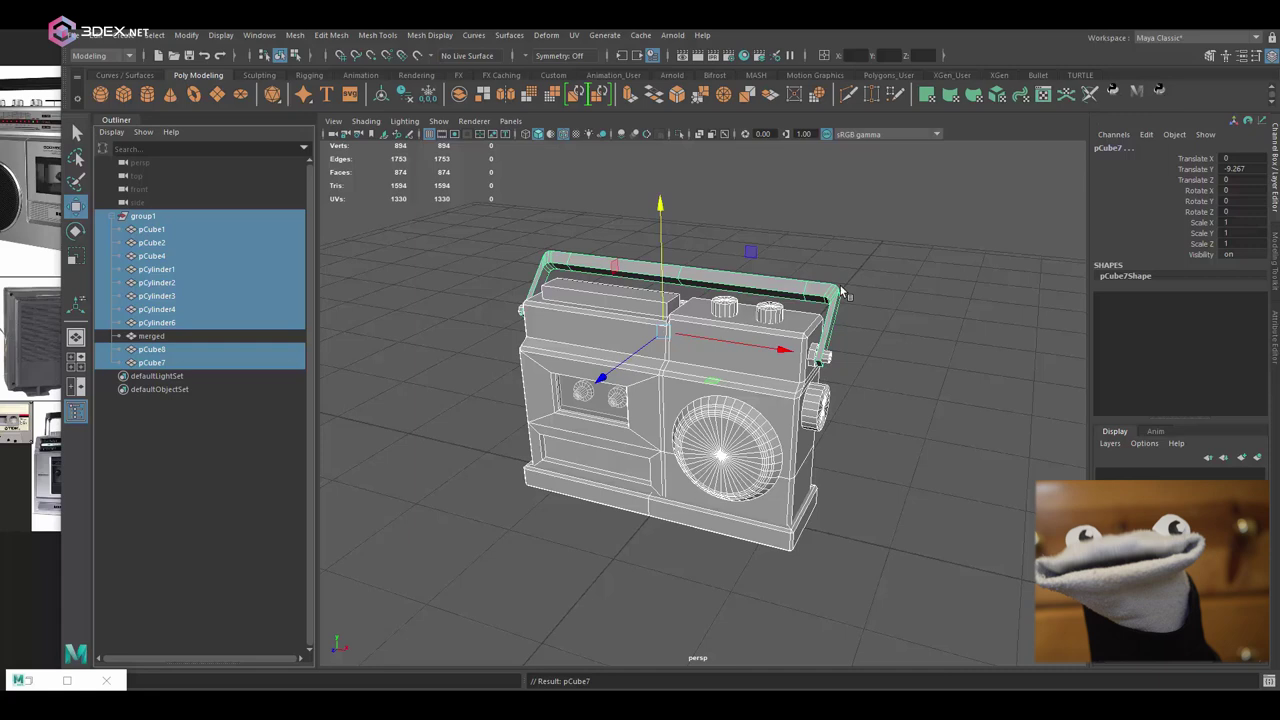
- Name the parts radio_01_low–radio_11_low, make a _high set and bevel its handle edges (Fraction 0.5)
key(ctrl+a)
key(space)
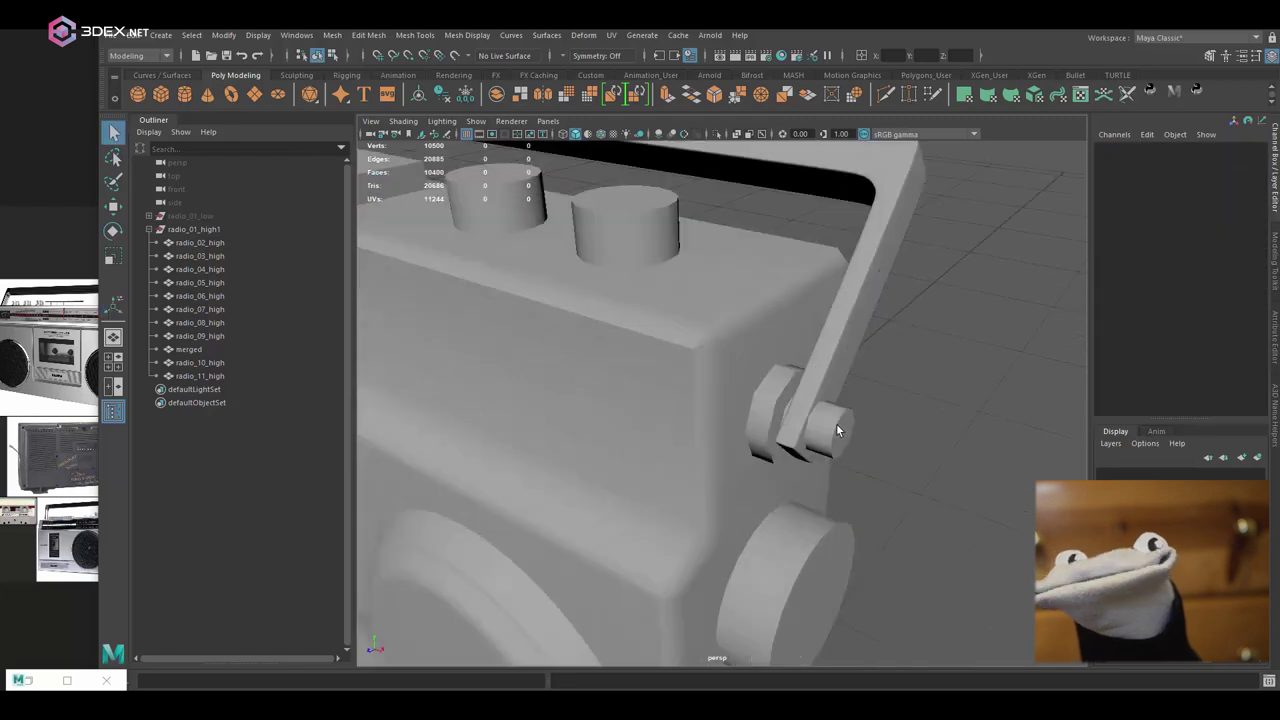
- Isolate the side knob, extrude its front face and bevel its side edges and grip slots
key(ctrl+1)
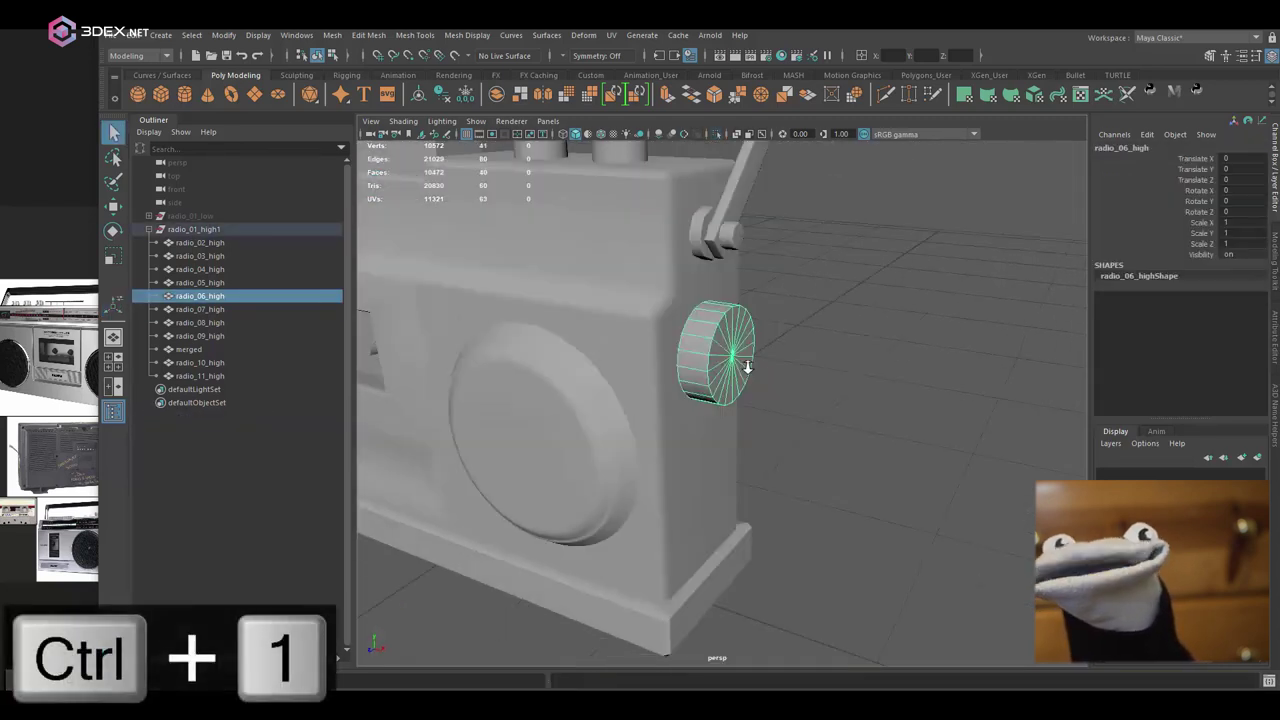
key(ctrl+1)
key(ctrl+e)
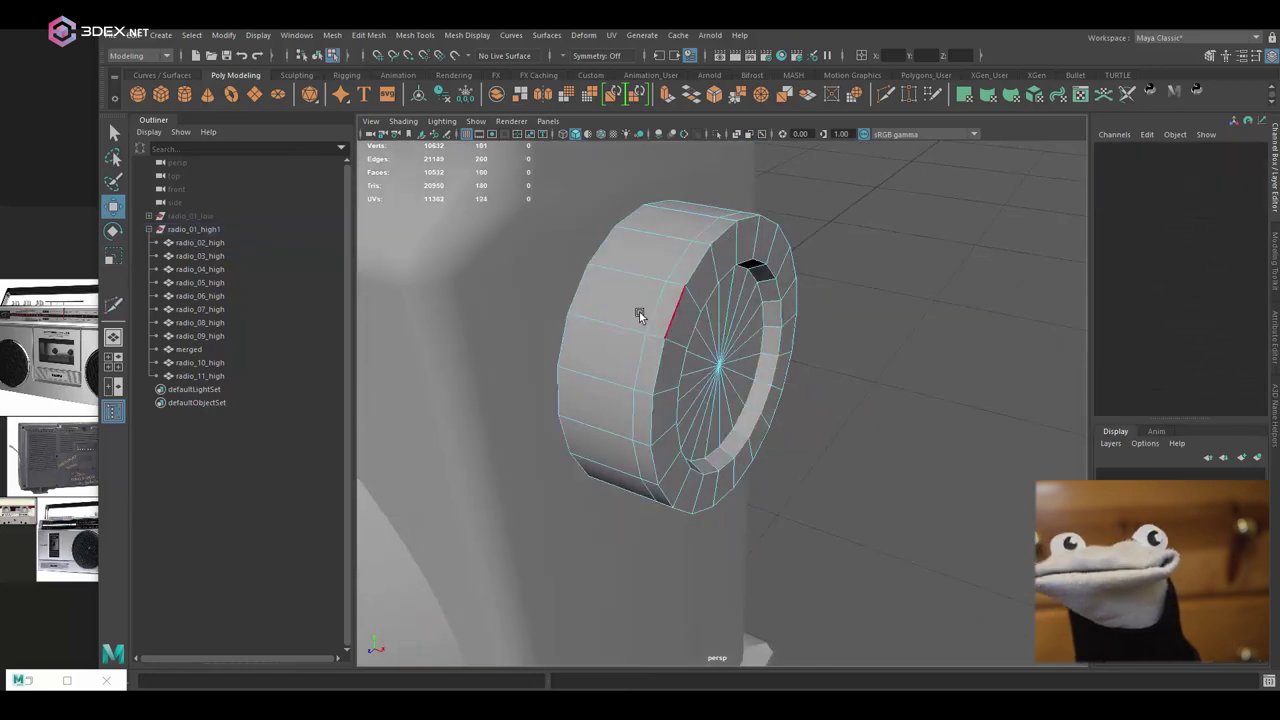
key(ctrl+b)
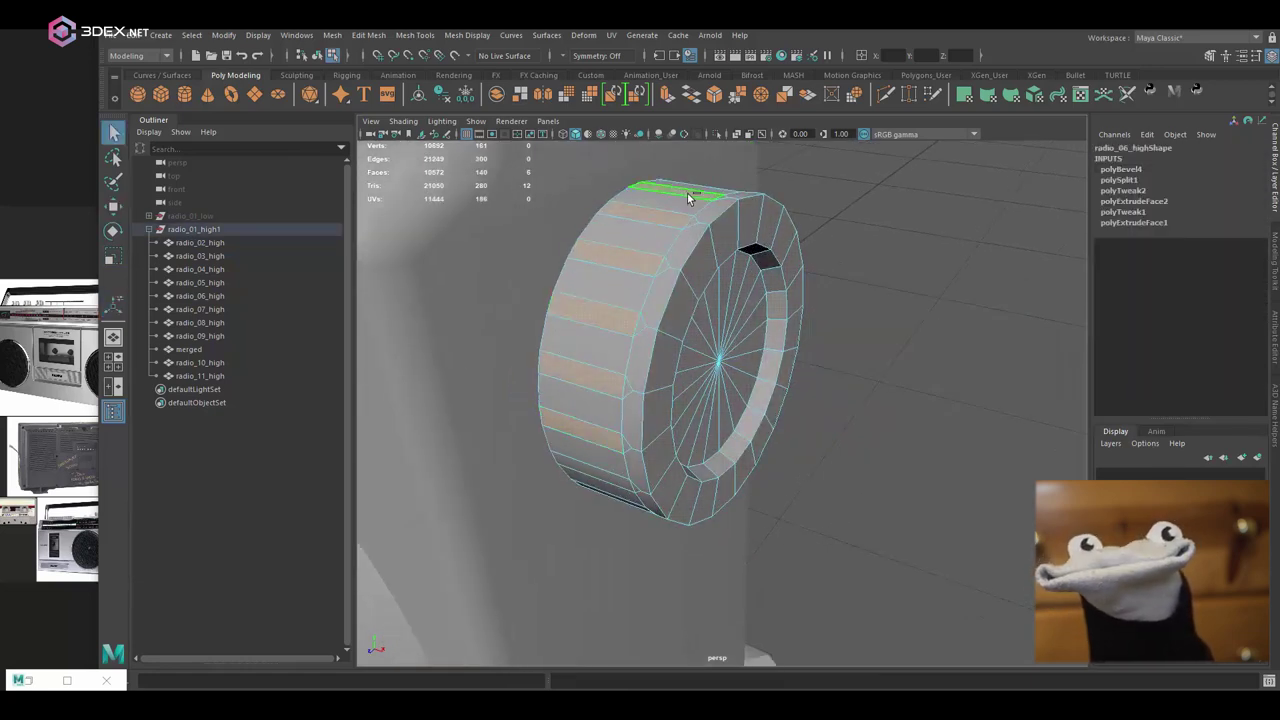
alt+drag(687, 193, 707, 445)
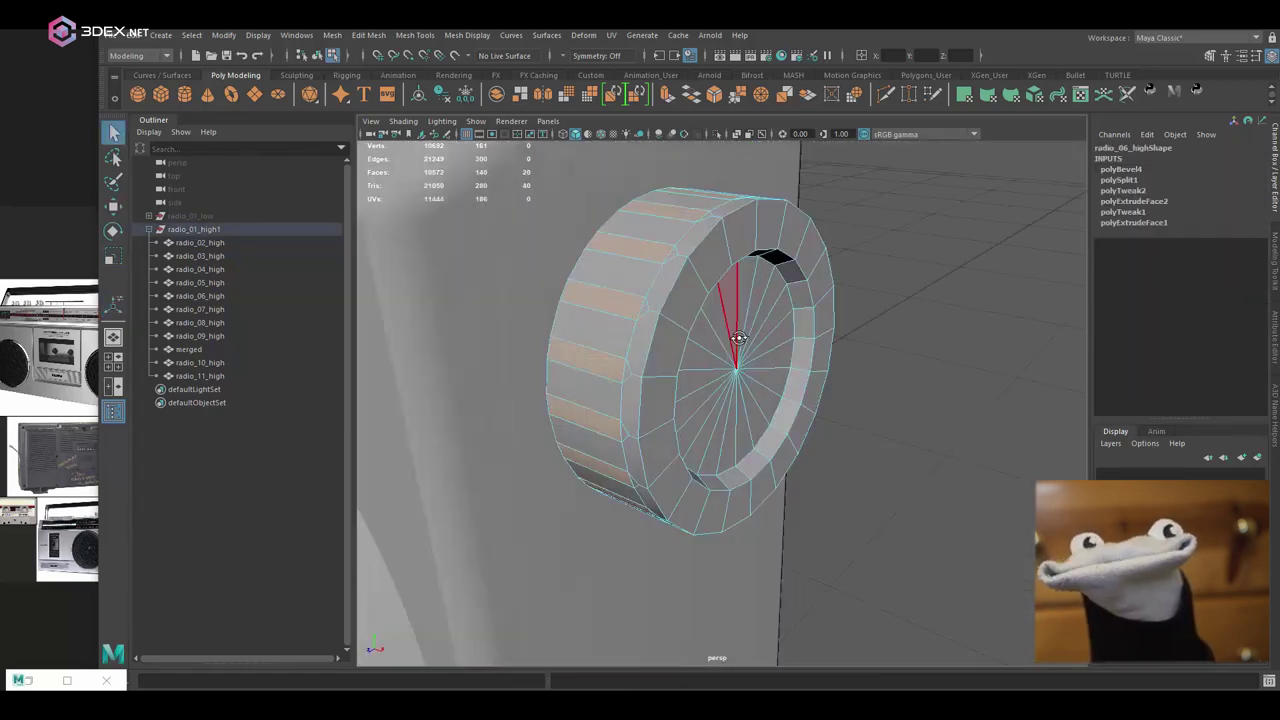
key(ctrl+z)
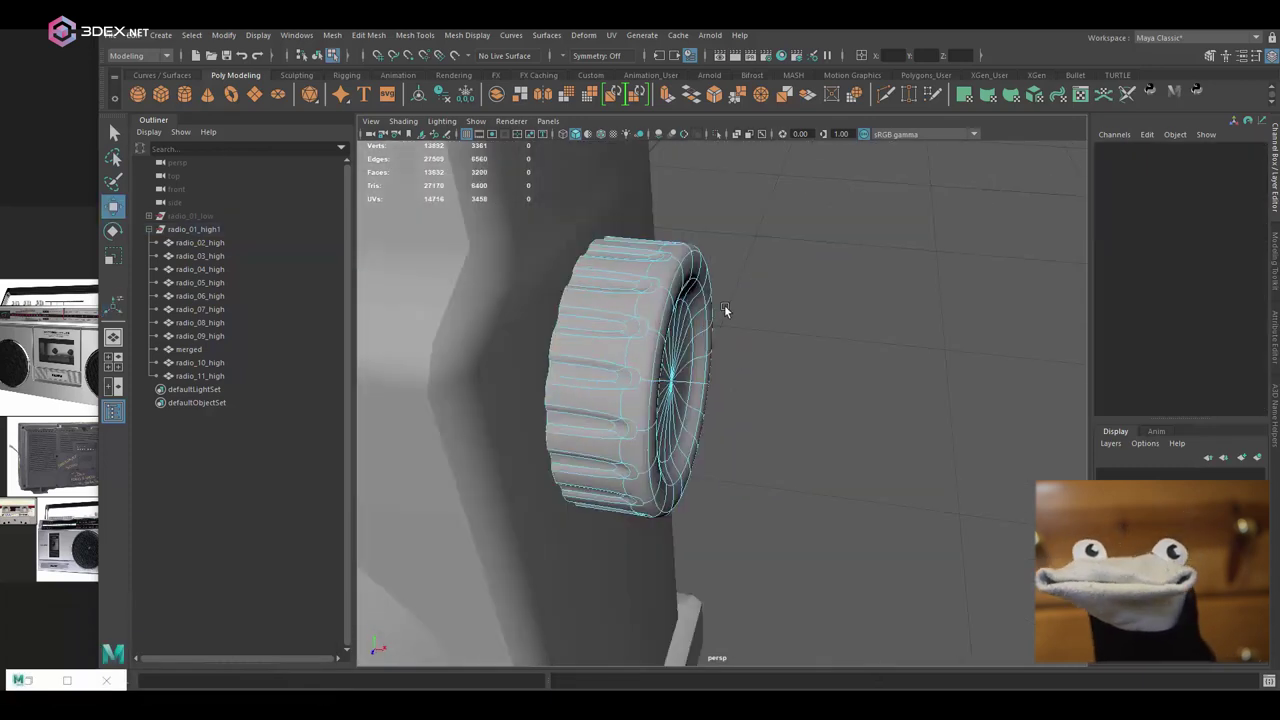
key(ctrl+b)
alt+drag(723, 309, 705, 275)
scroll(705, 275, down, 5)
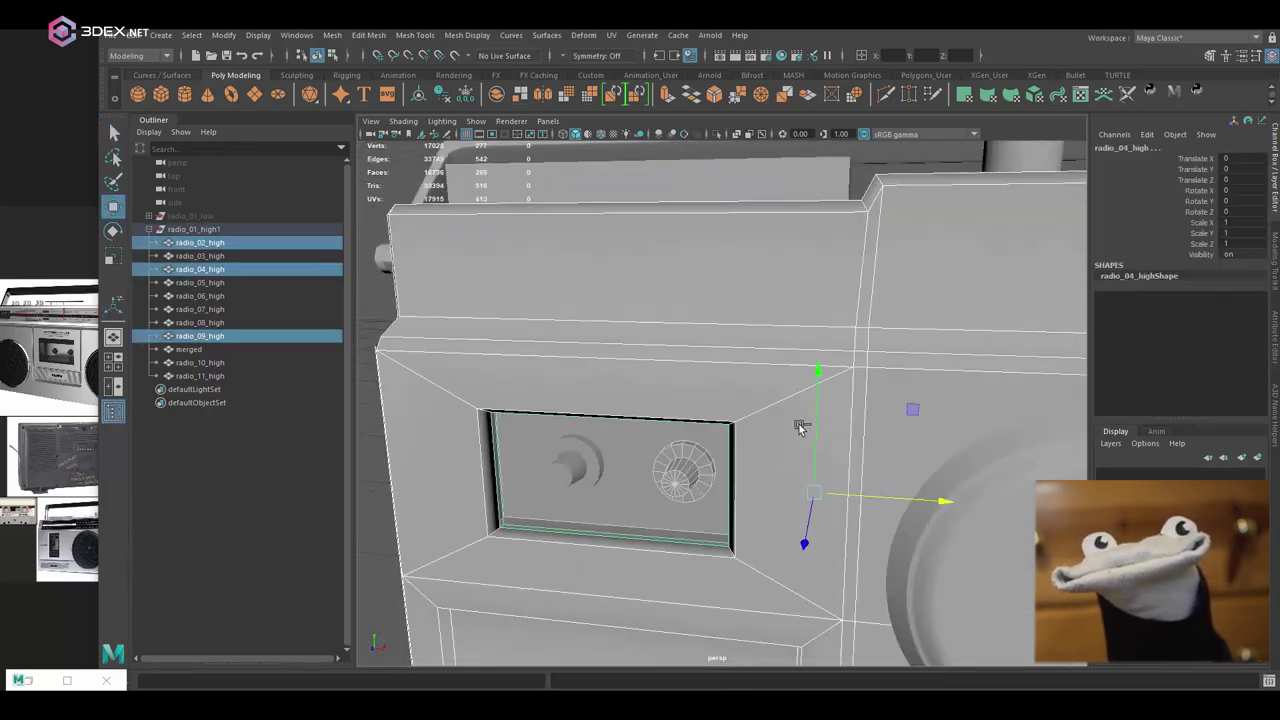
key(ctrl+1)
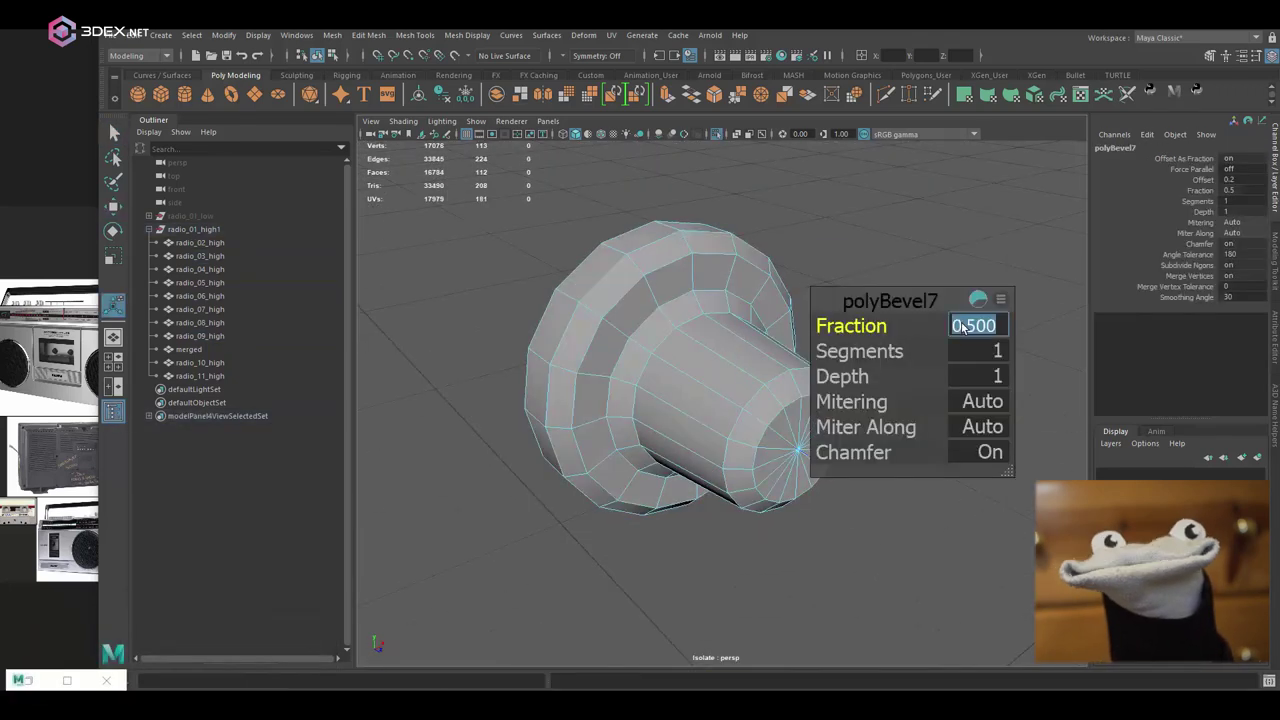
key(ctrl+1)
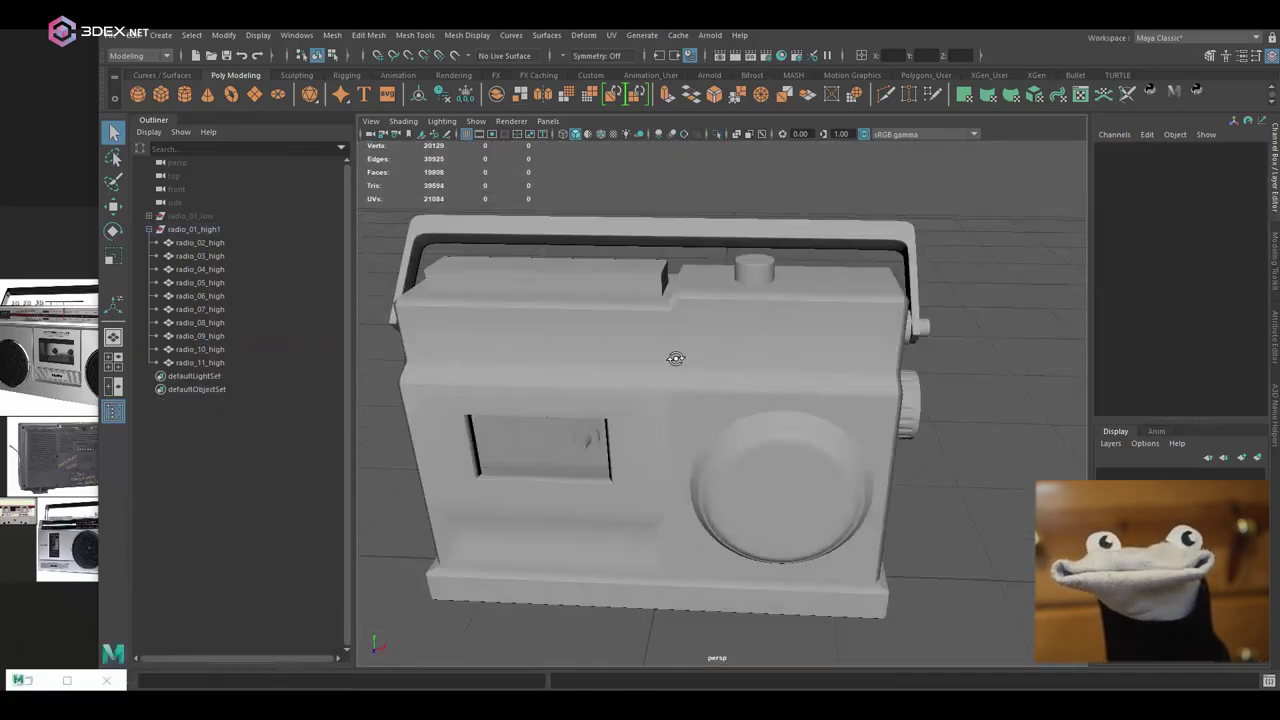
- Isolate the radio body and bevel its hard edges at Fraction 0.5
click(796, 326)
alt+drag(796, 326, 686, 370)
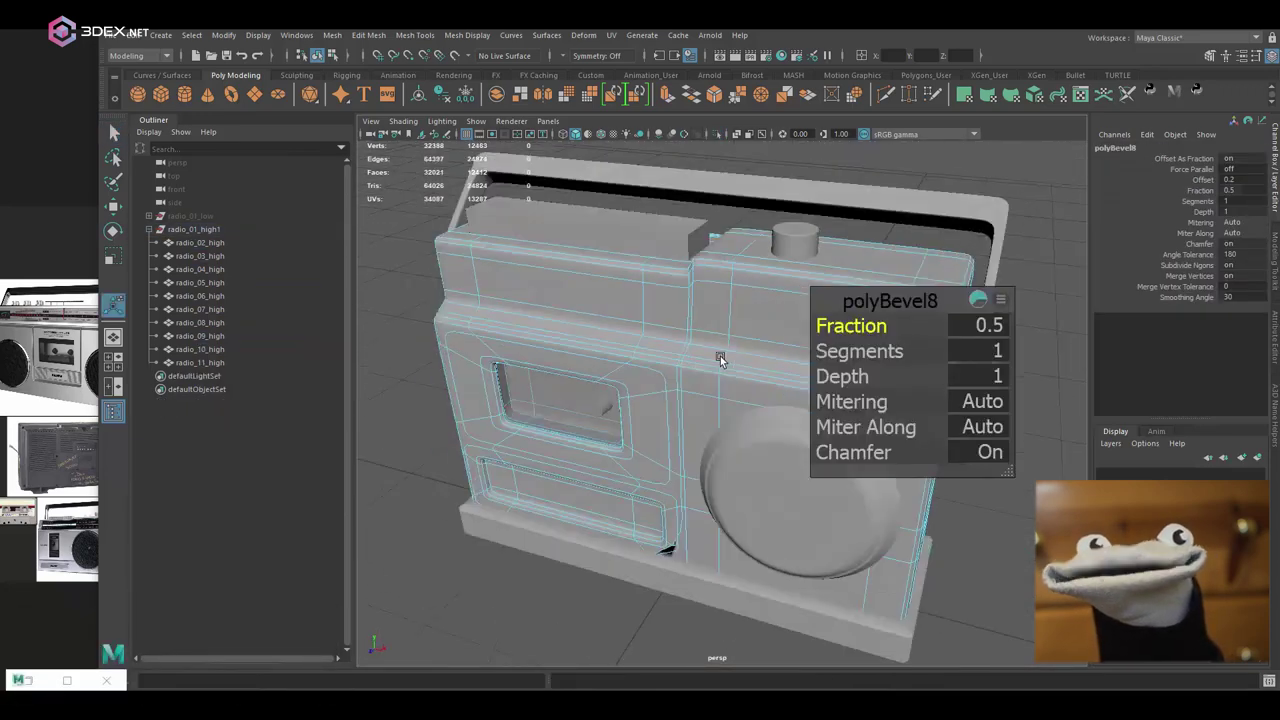
key(ctrl+z)
key(ctrl+1)
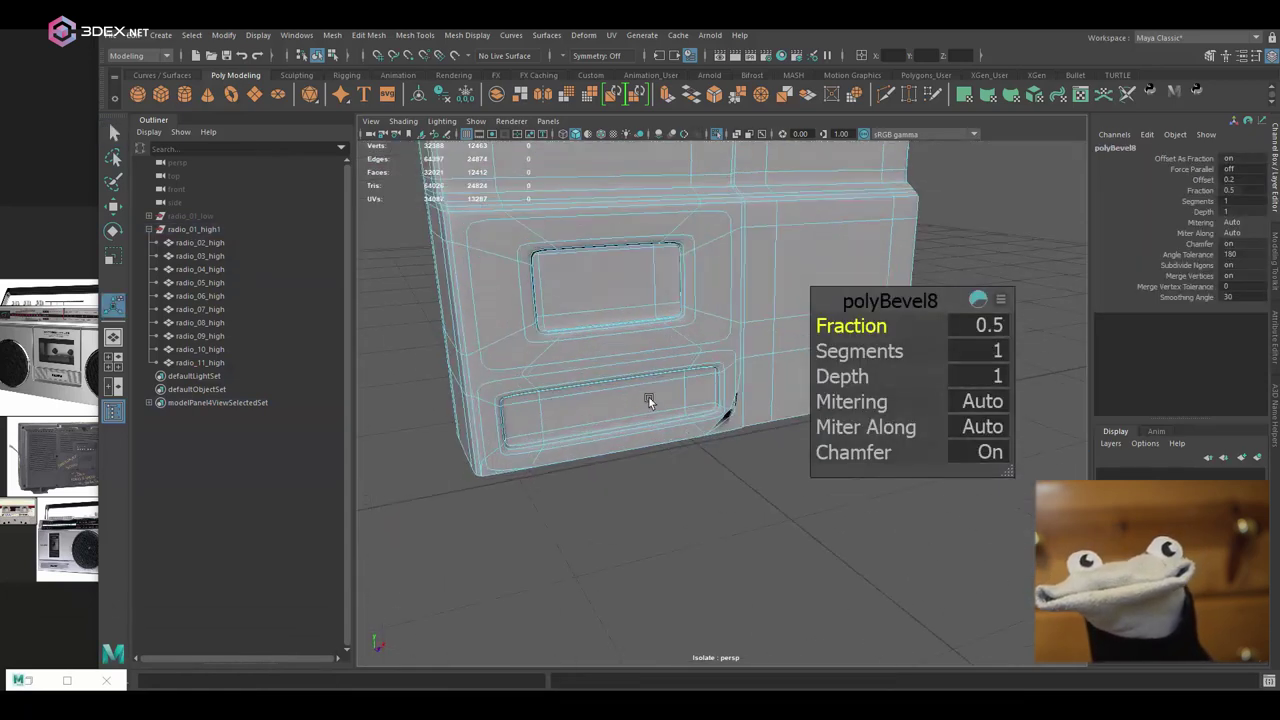
key(ctrl+z)
shift+right_drag(775, 318, 777, 343)
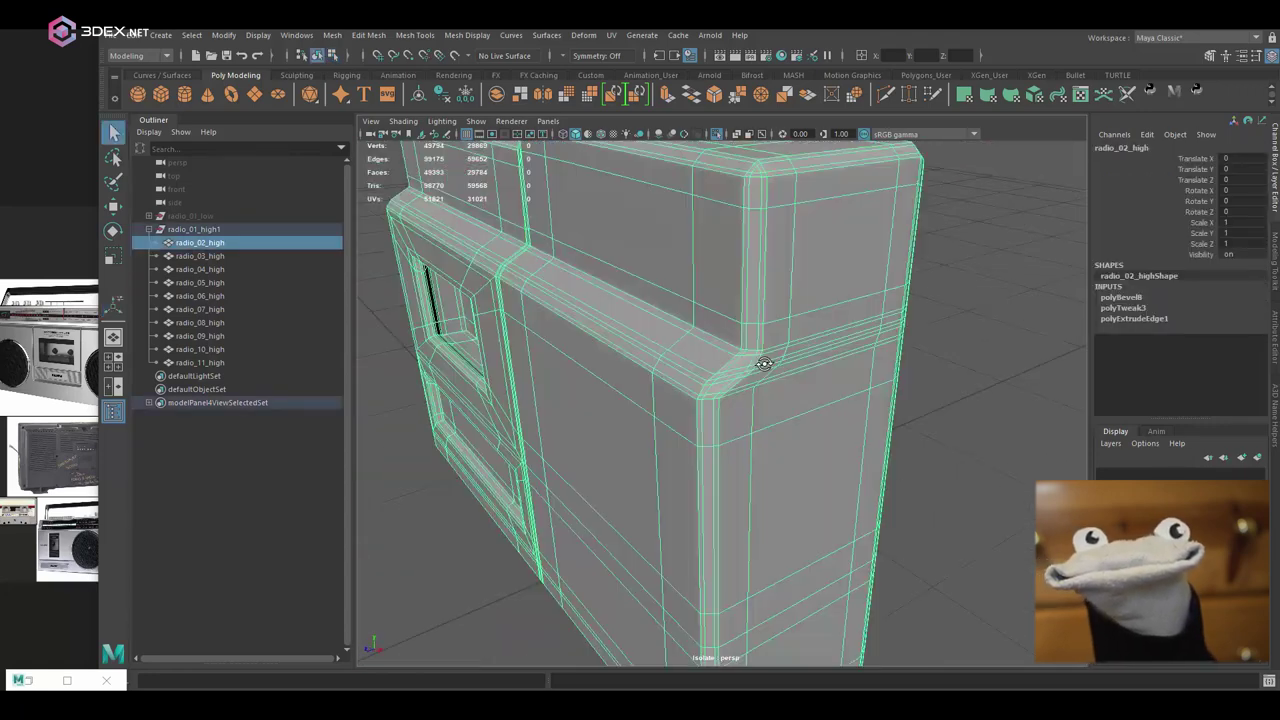
- Bevel the top block's edges at Fraction 0.07 with 2 segments, then select radio_01_high
key(ctrl+z)
key(ctrl+z)
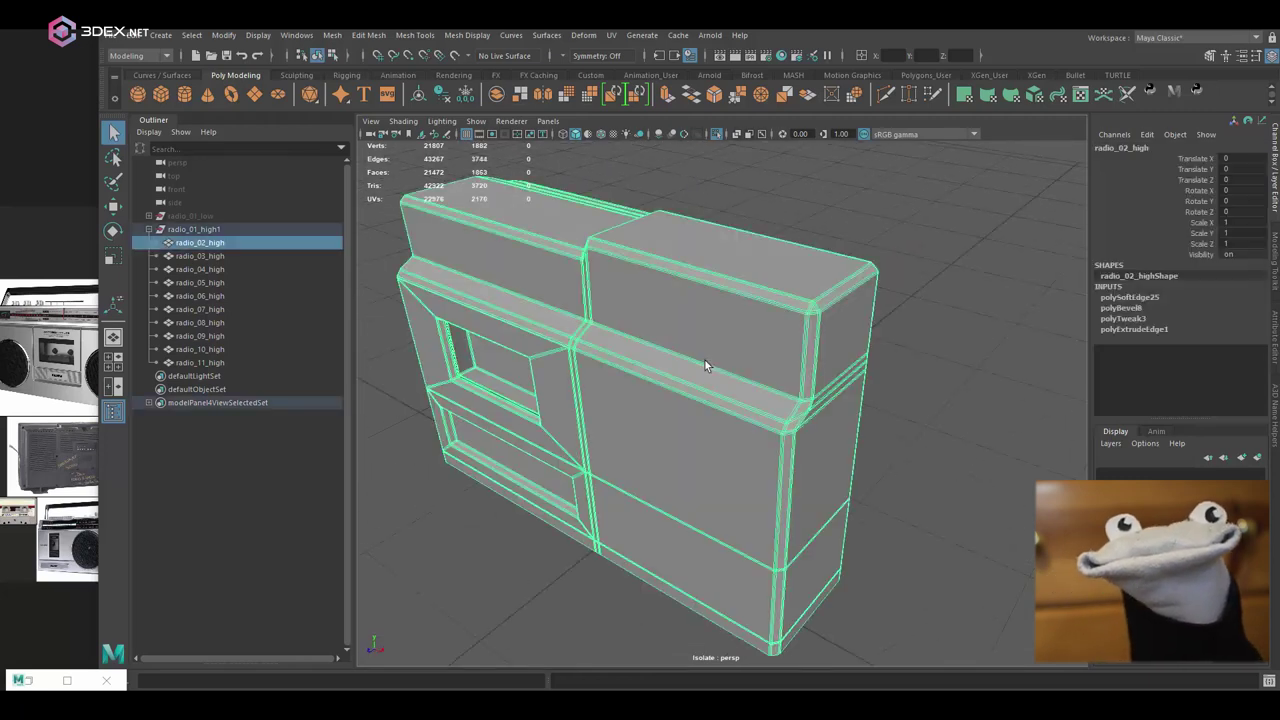
key(ctrl+1)
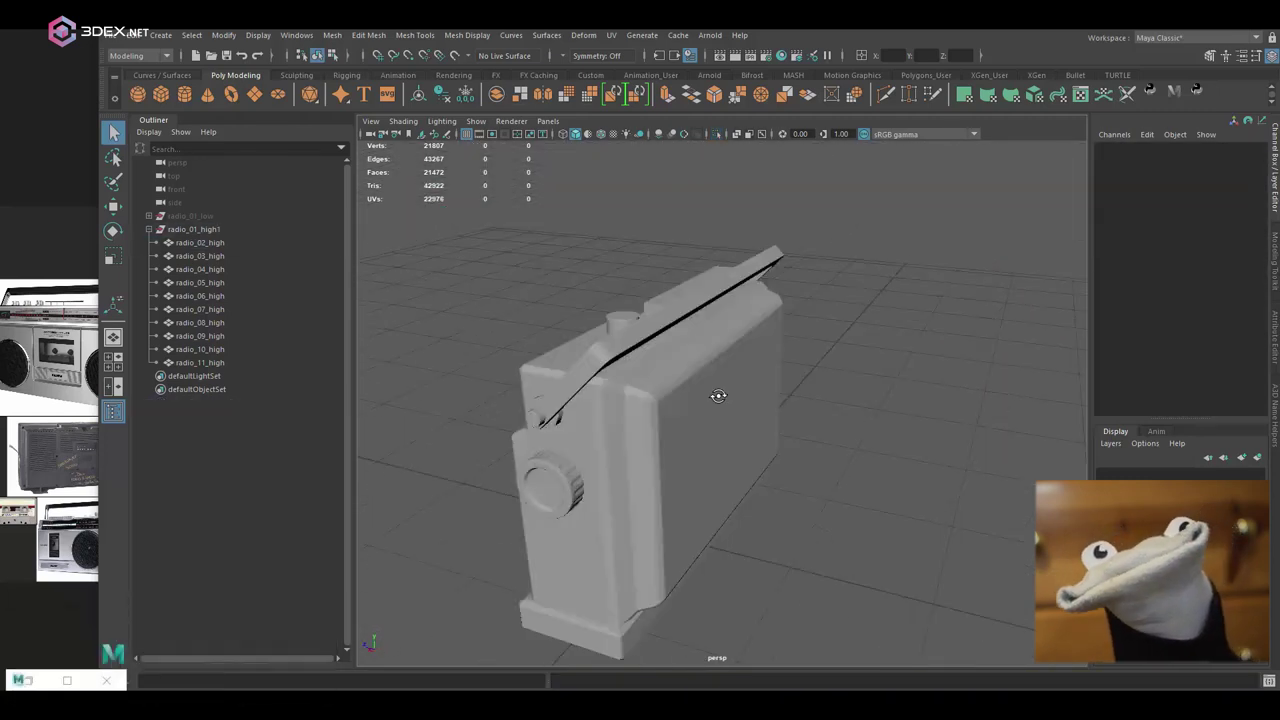
drag(716, 203, 767, 548)
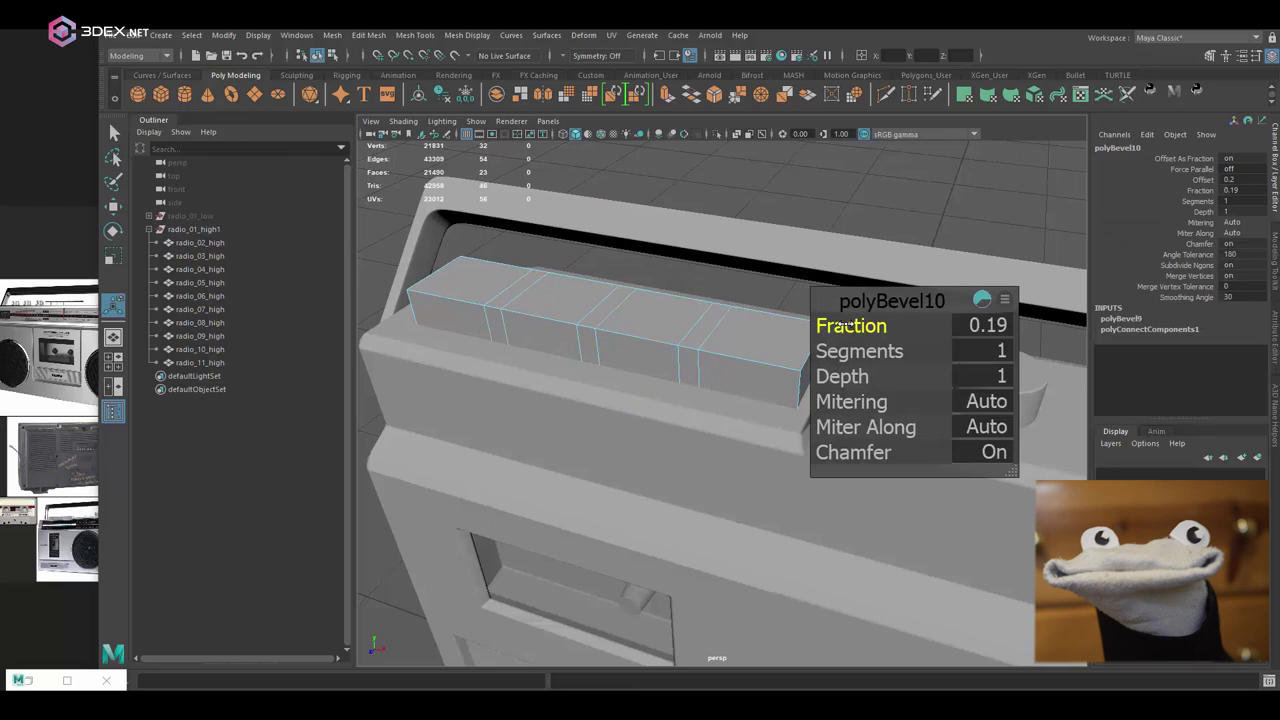
drag(860, 328, 771, 383)
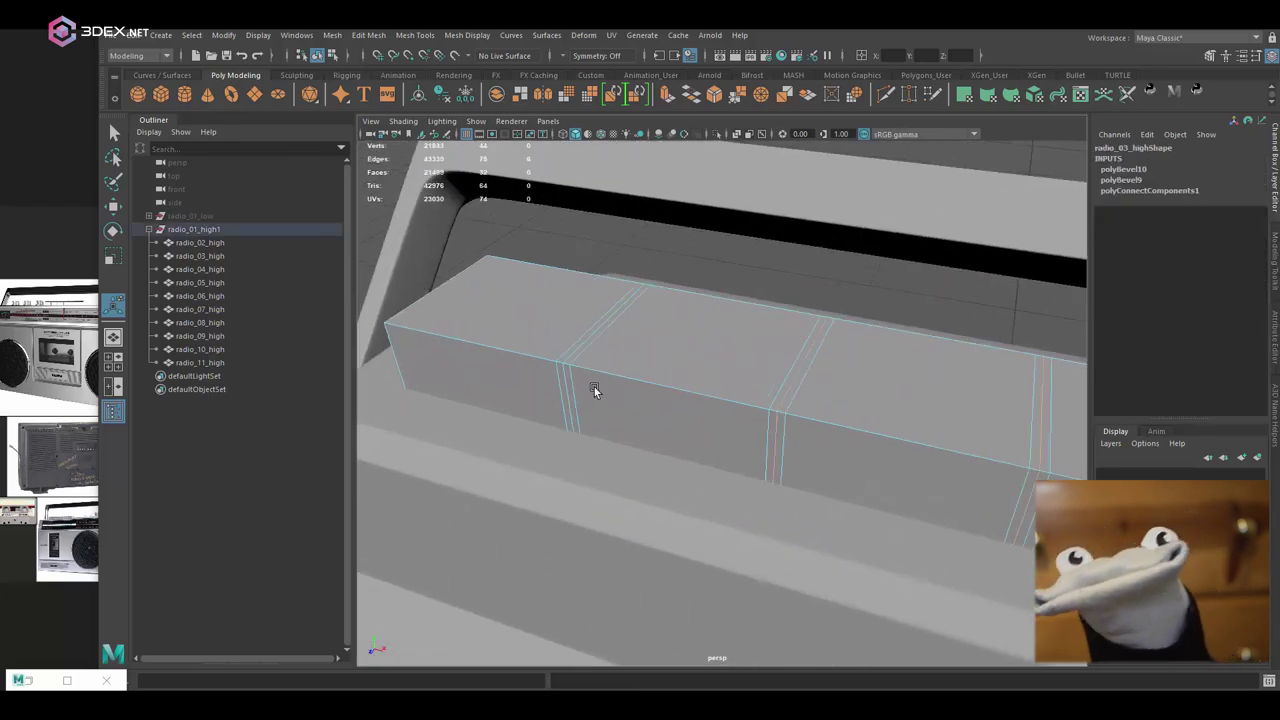
key(w)
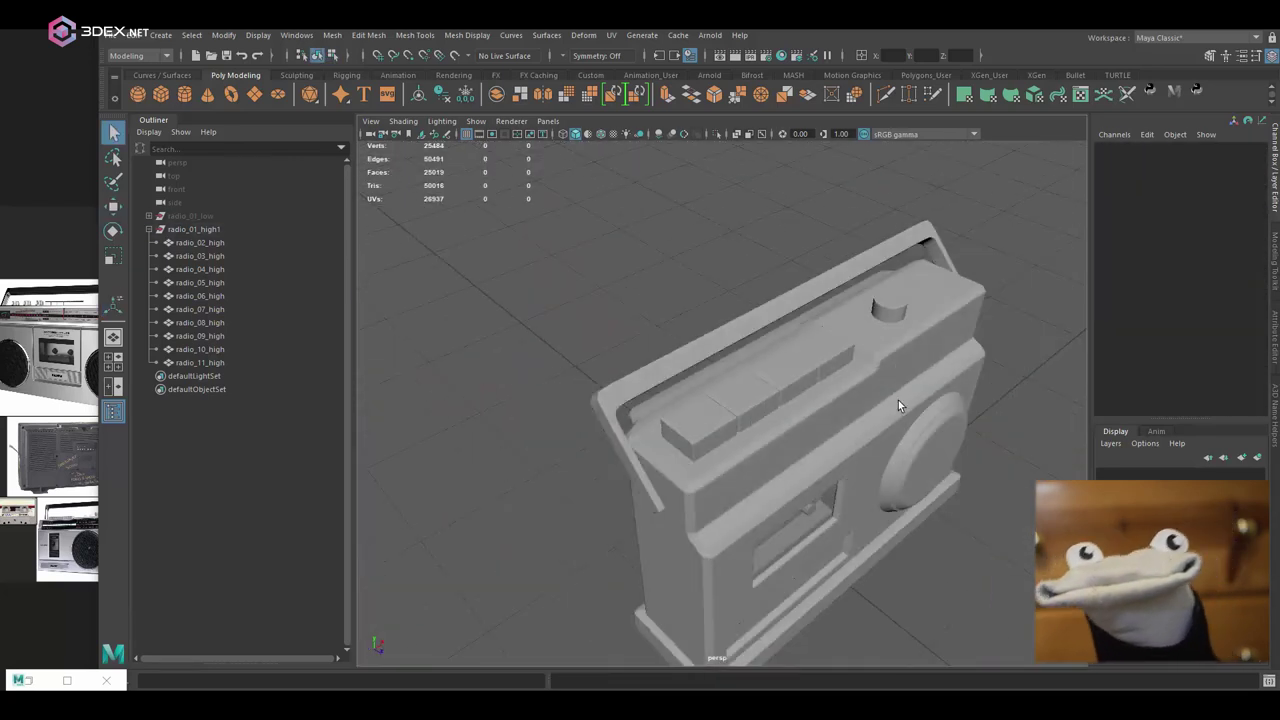
alt+drag(898, 400, 789, 363)
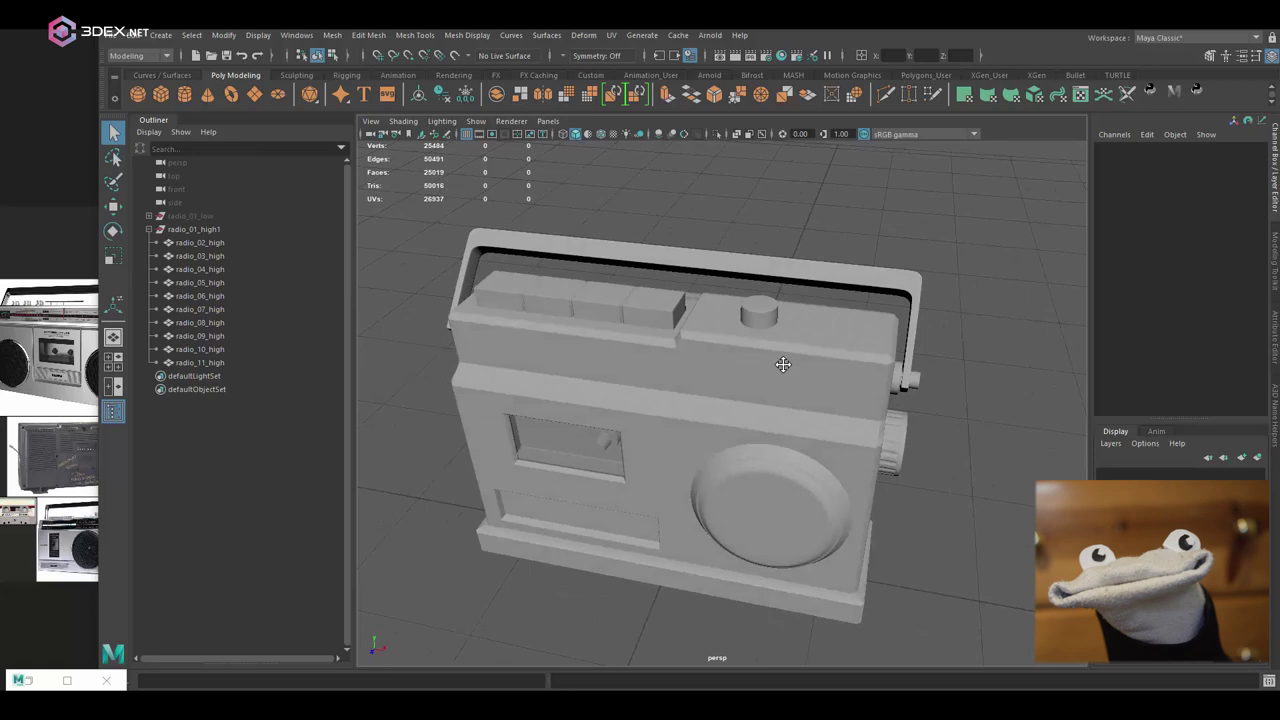
click(222, 226)
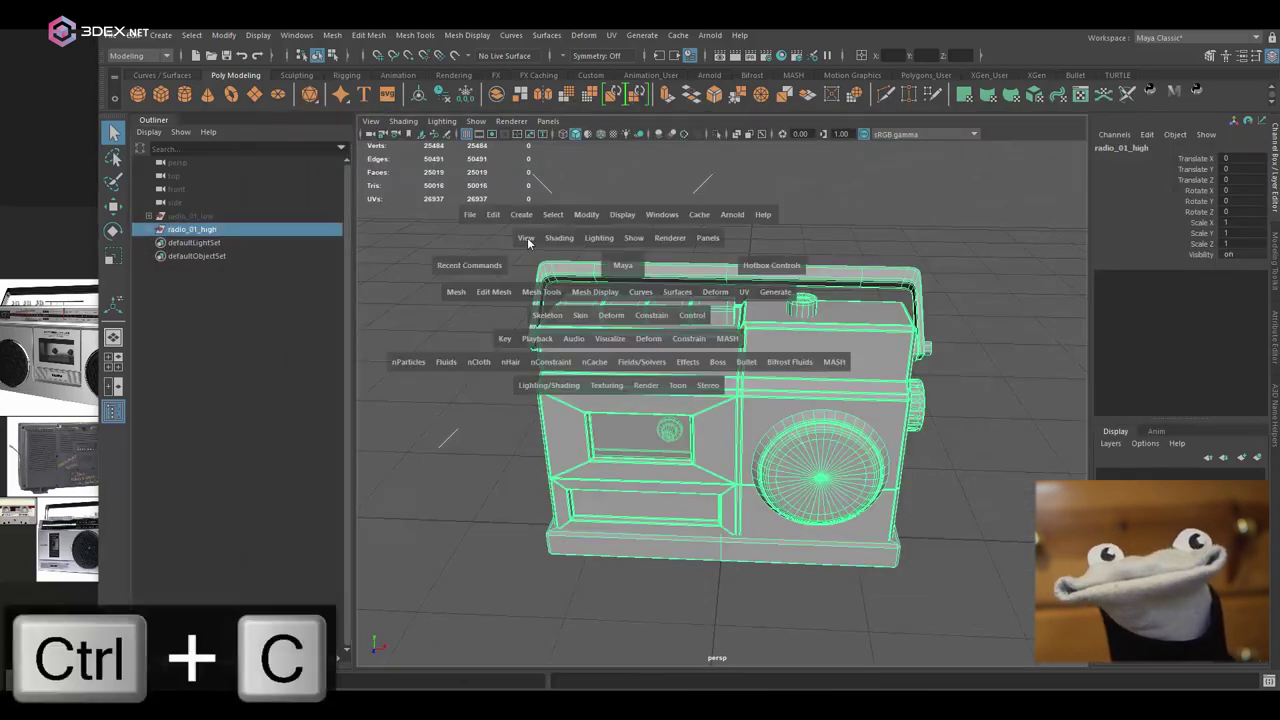
- Bake the radio's mesh maps and save the project
key(ctrl+v)
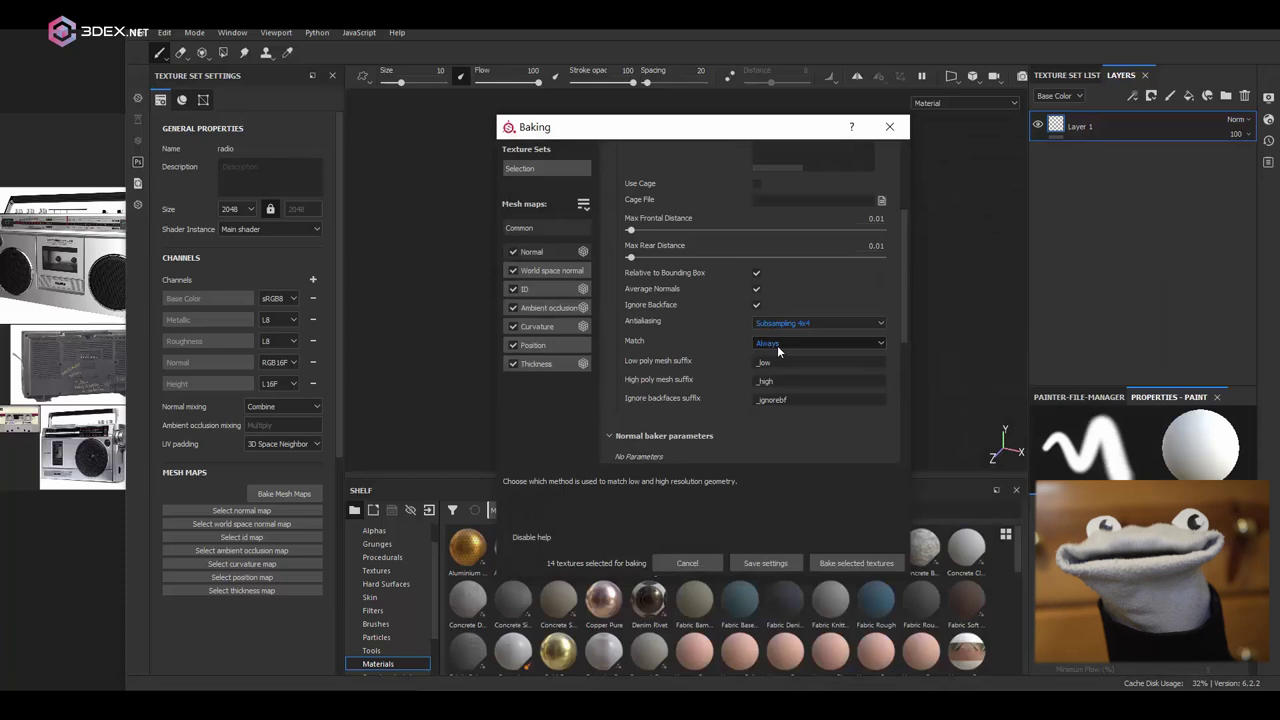
click(856, 563)
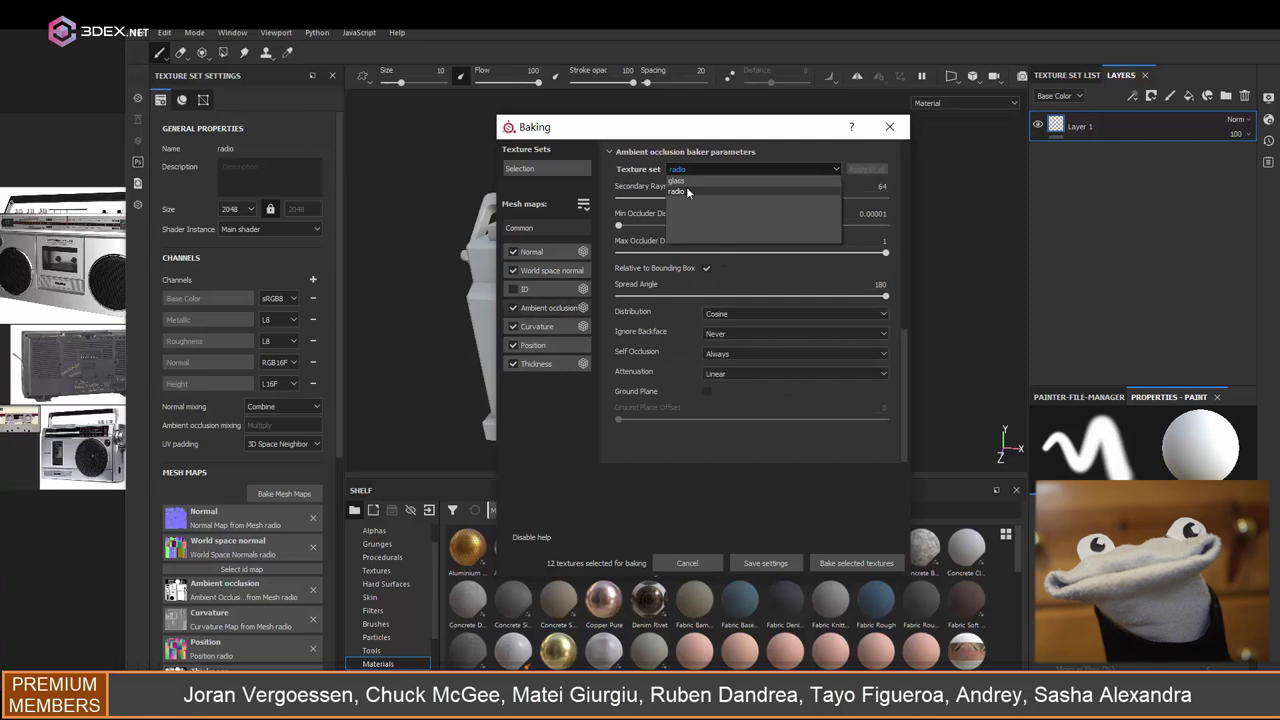
click(842, 561)
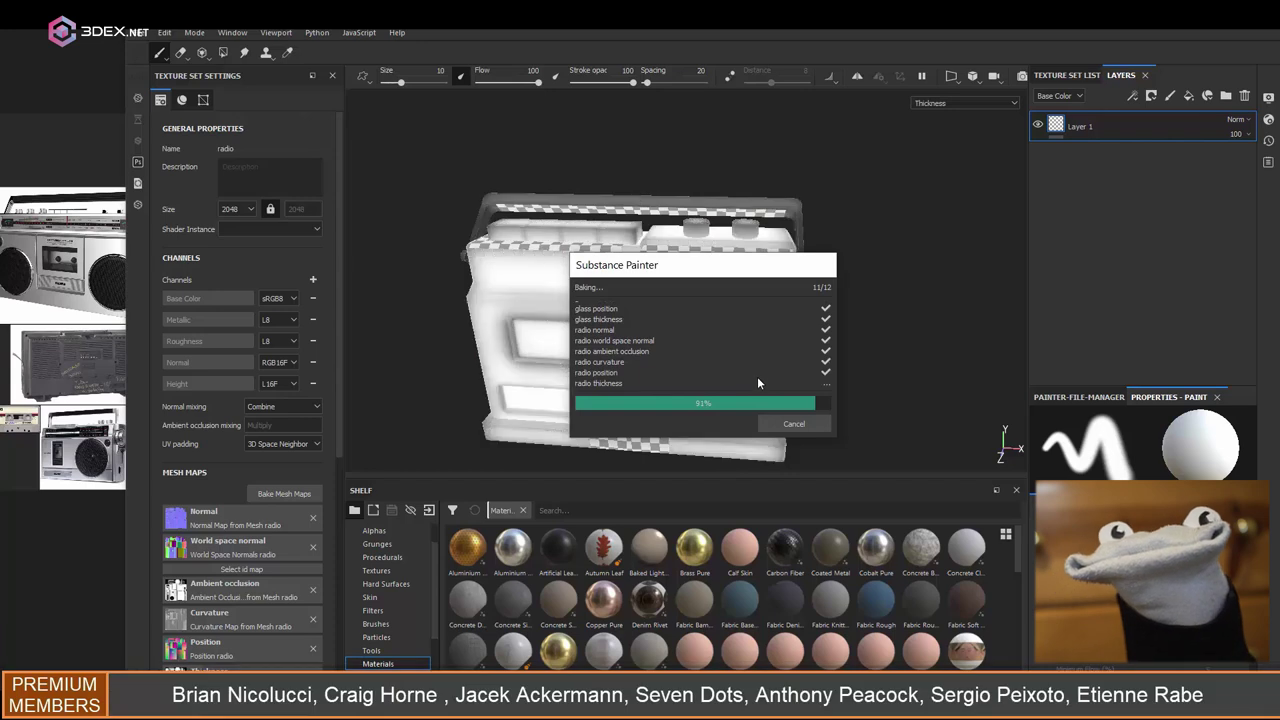
key(ctrl+s)
- Search the smart materials for 'glass' and apply Glass Visor to the glass texture set
scroll(388, 600, down, 1)
click(388, 637)
click(576, 508)
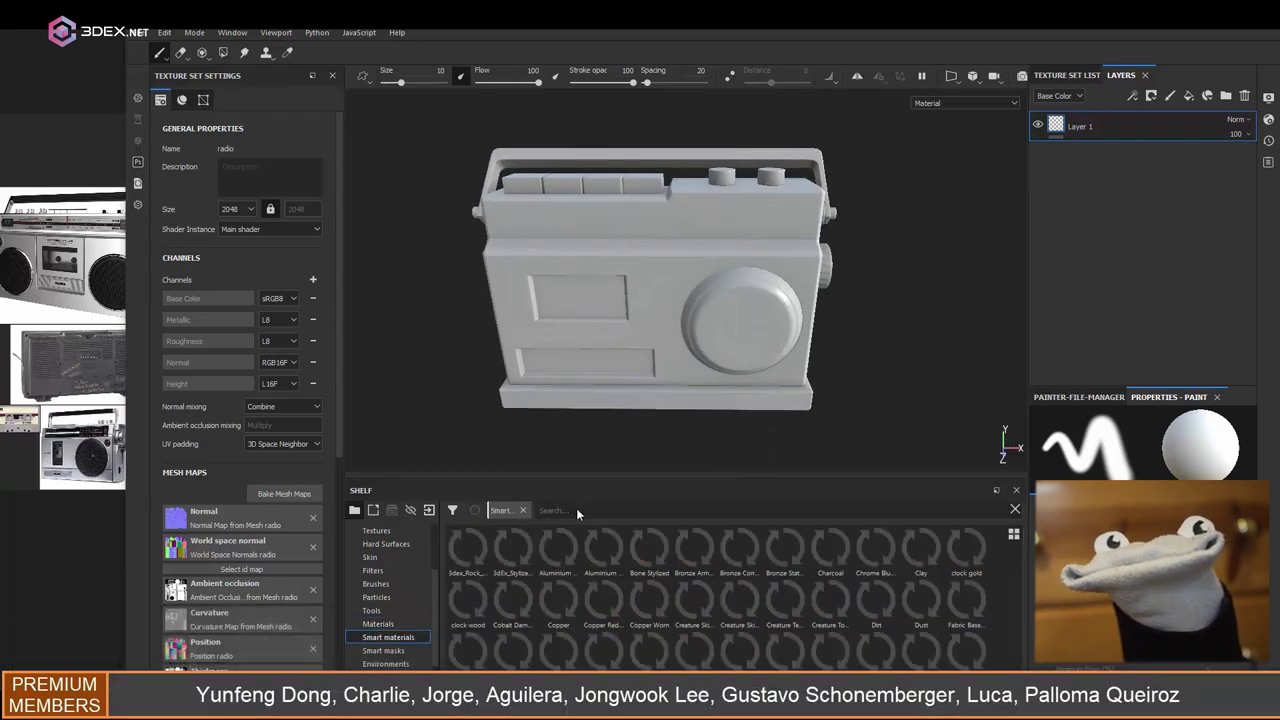
text(glass)
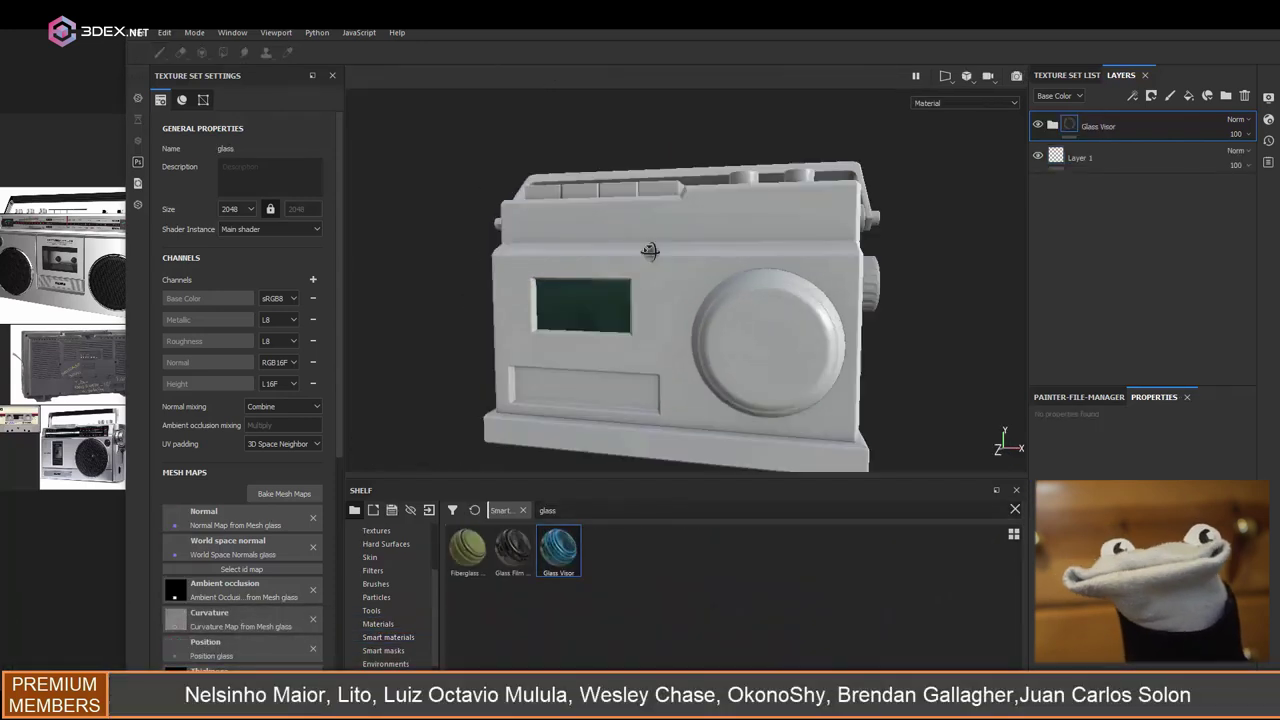
click(1268, 119)
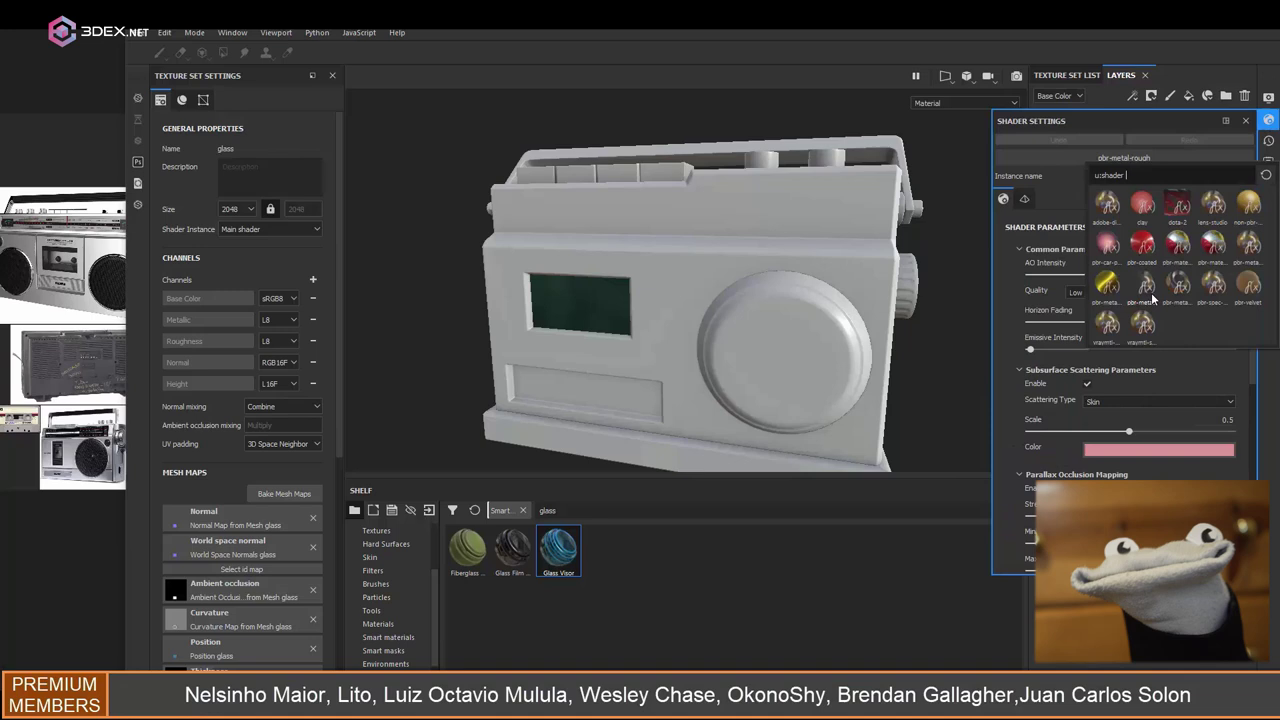
click(313, 280)
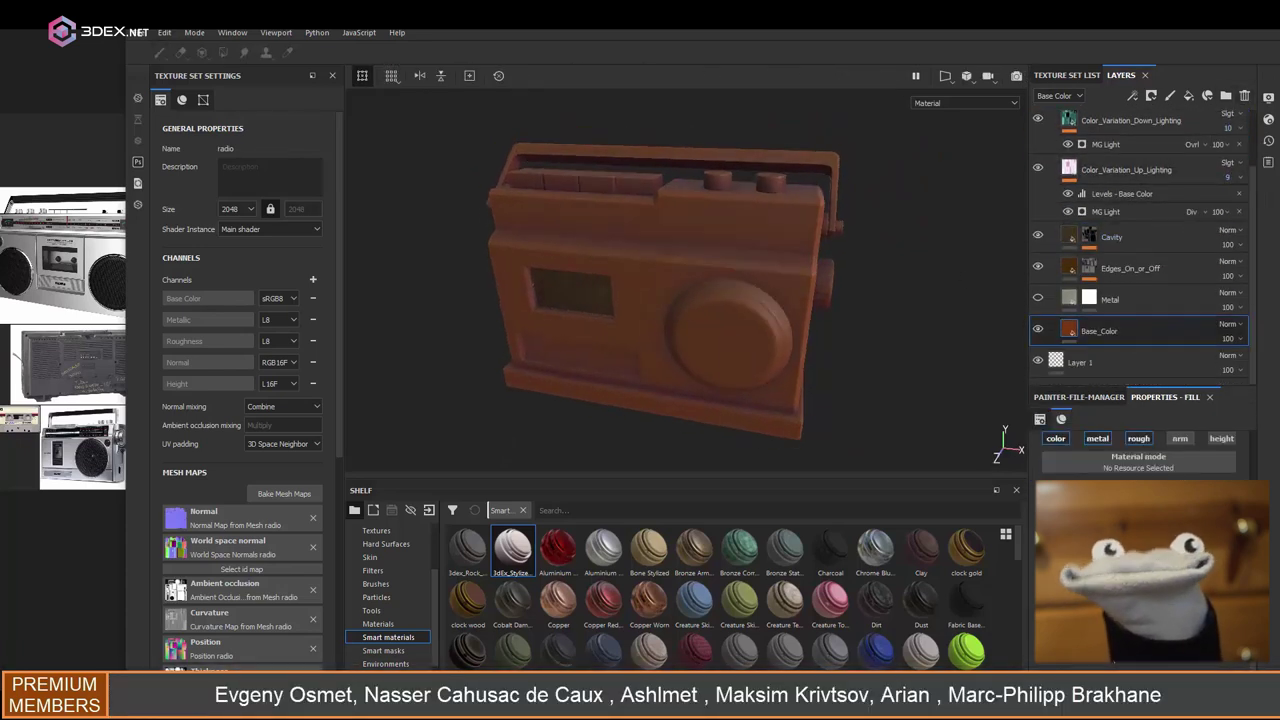
- Select the stylized material's Cavity layer to lower its opacity to 58
alt+drag(730, 280, 765, 280)
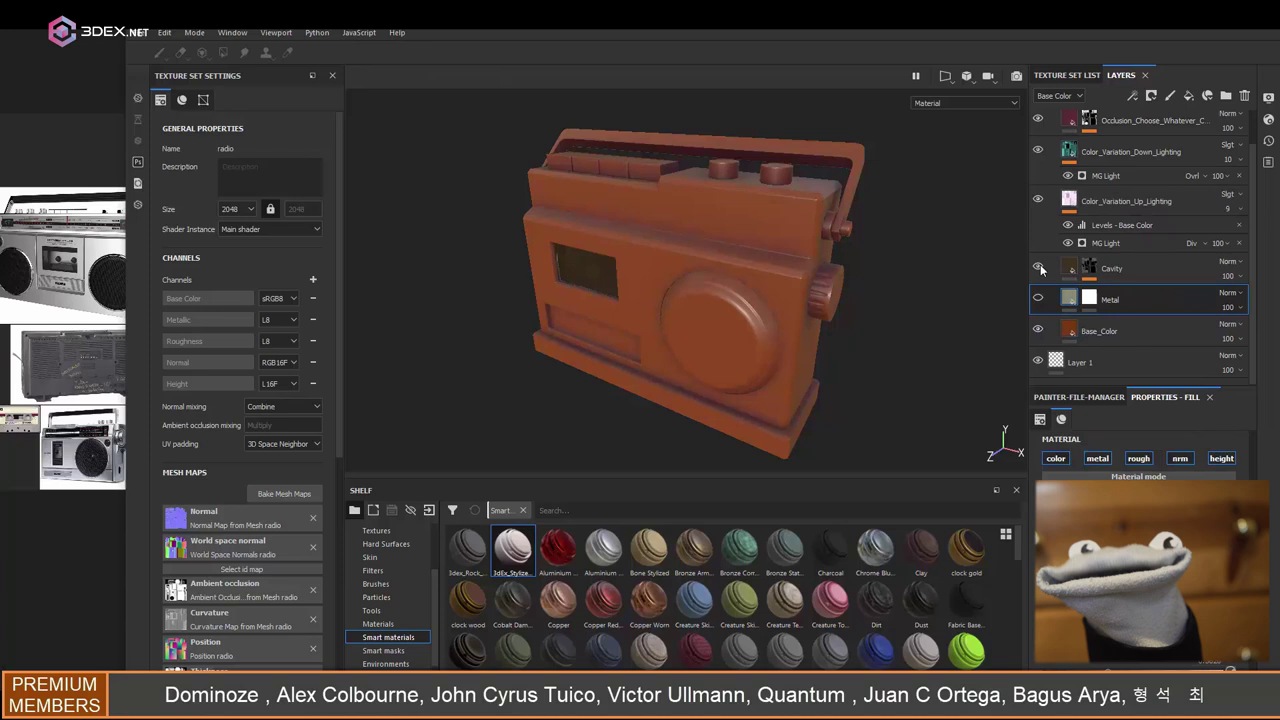
click(1072, 271)
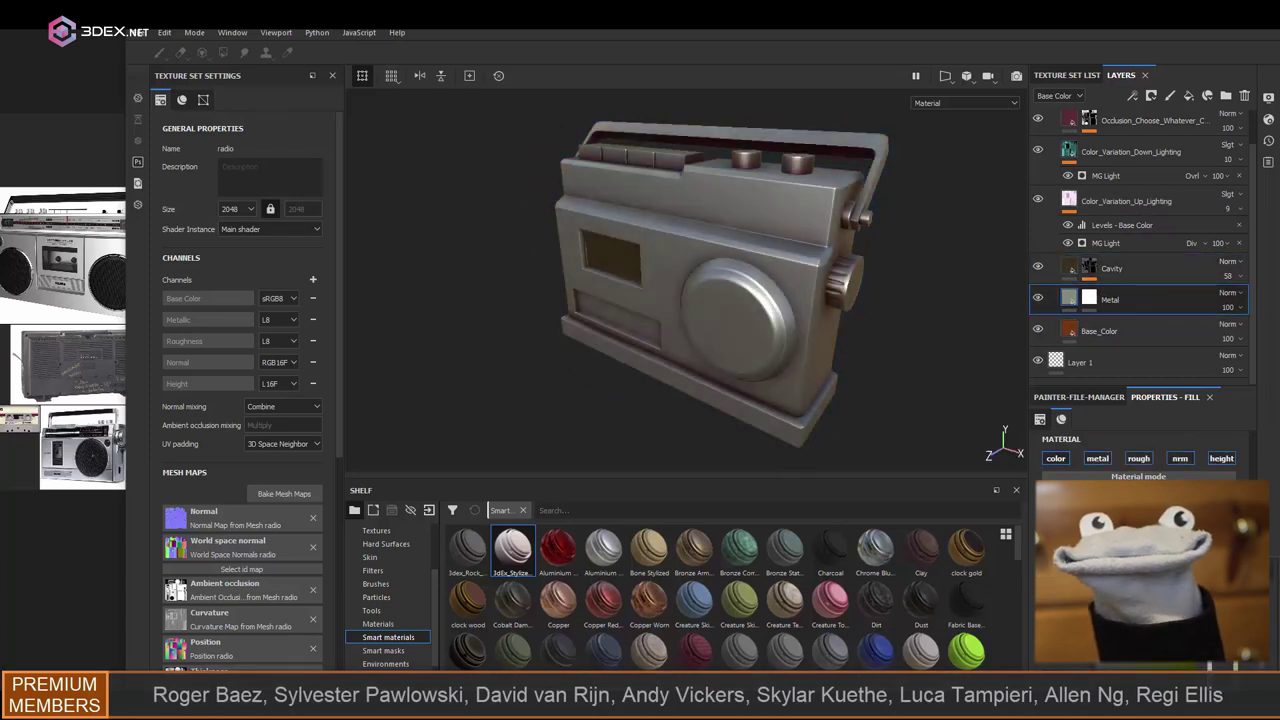
scroll(1123, 477, down, 2)
- Add black masks to the Metal layer and to Base_Color copy 1
alt+drag(830, 268, 773, 268)
click(1088, 336)
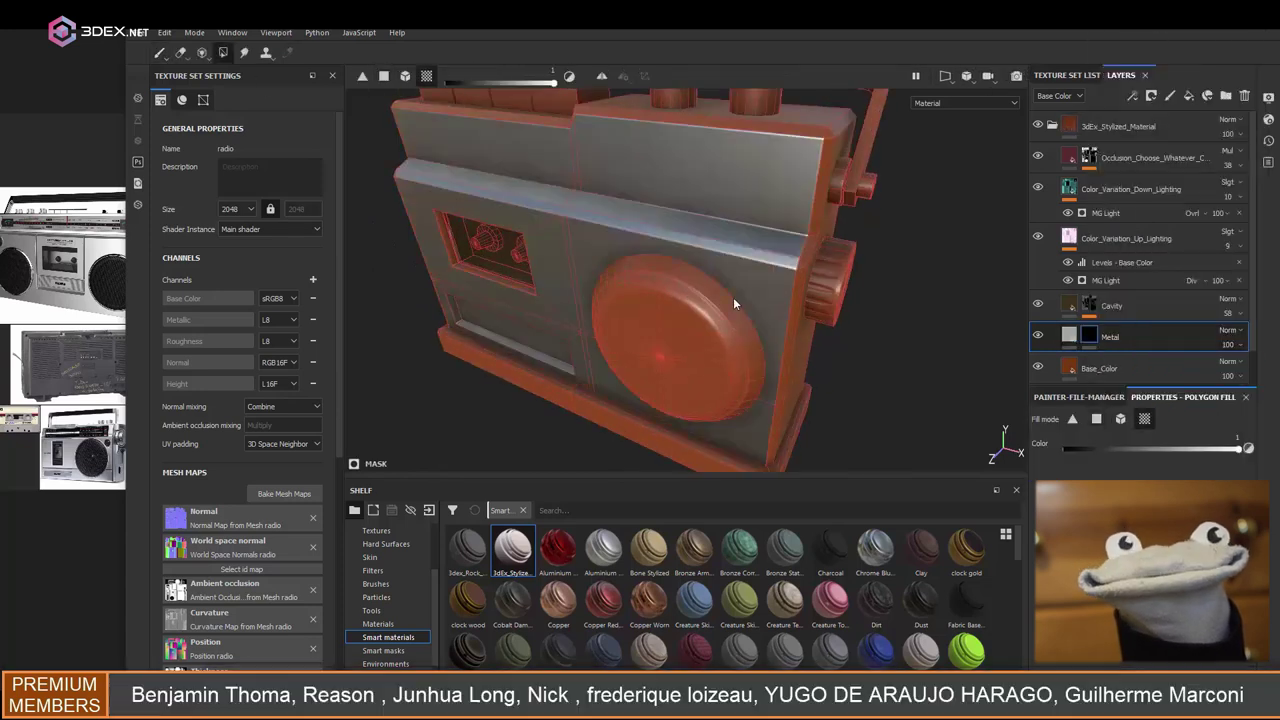
alt+drag(713, 290, 792, 260)
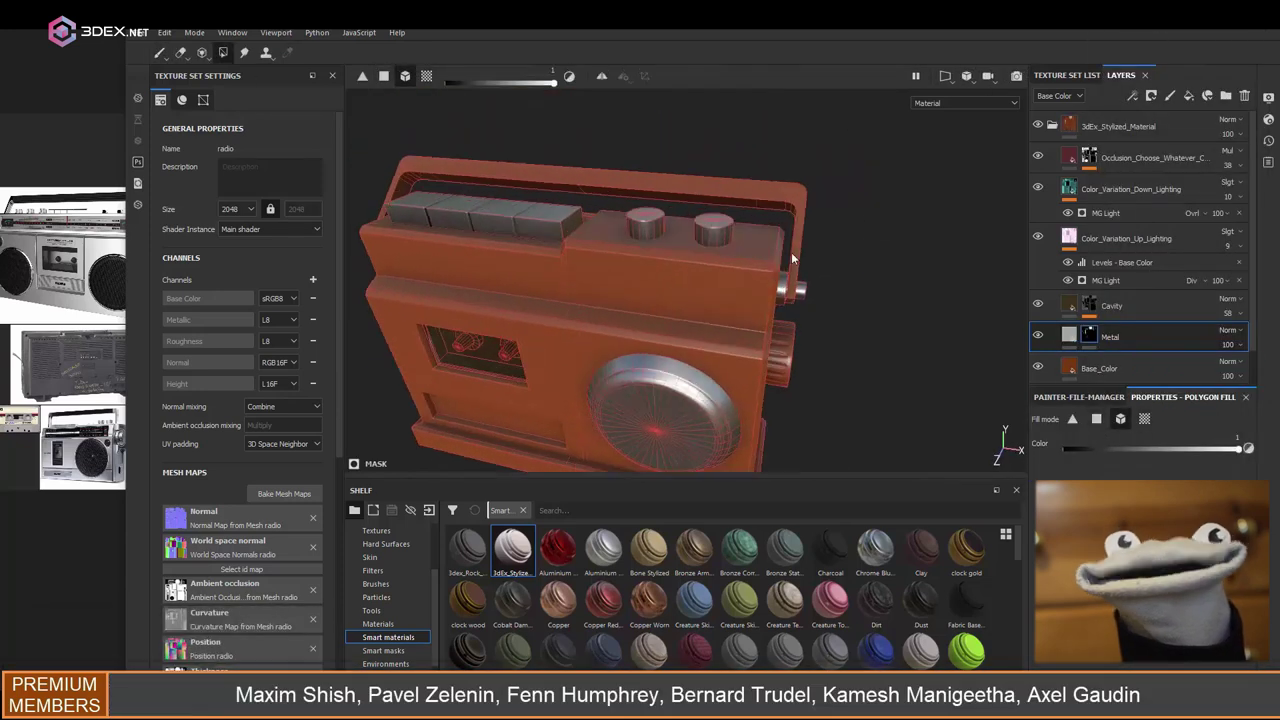
click(1151, 95)
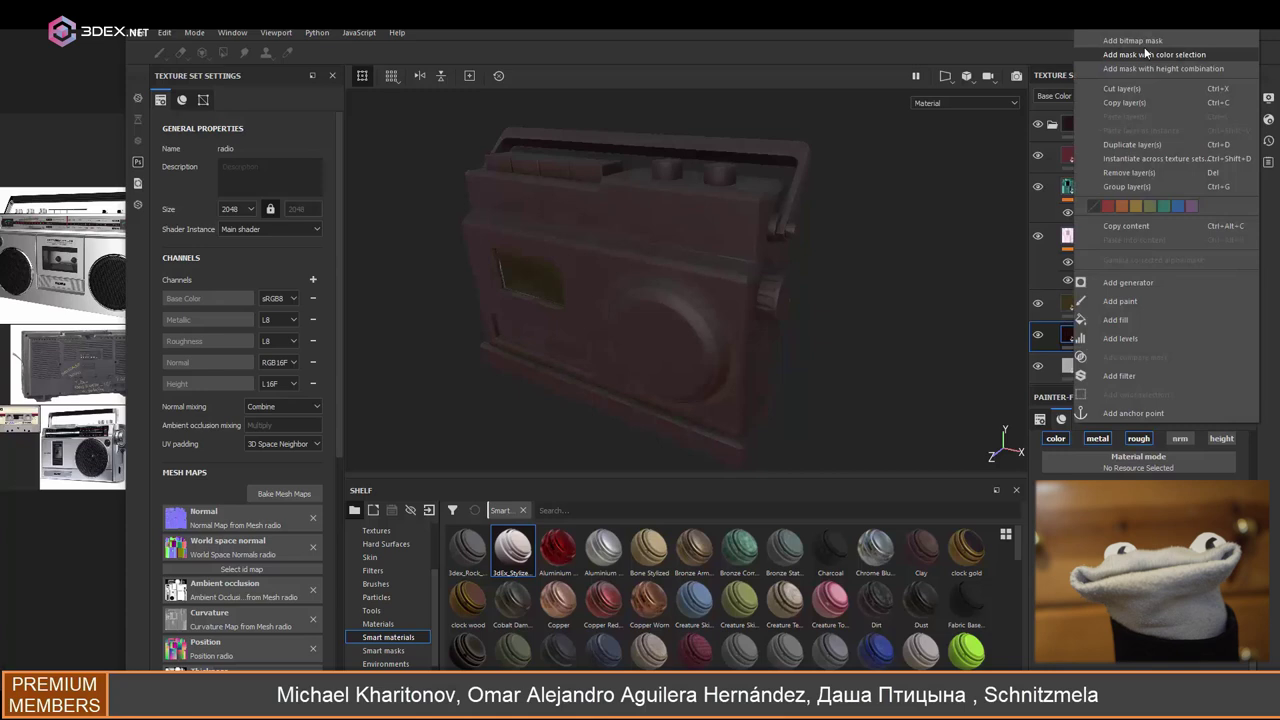
click(1150, 130)
- Select Base_Color copy 1's fill and the Base_Color layer to make the body bright orange
alt+drag(790, 262, 880, 255)
click(1070, 336)
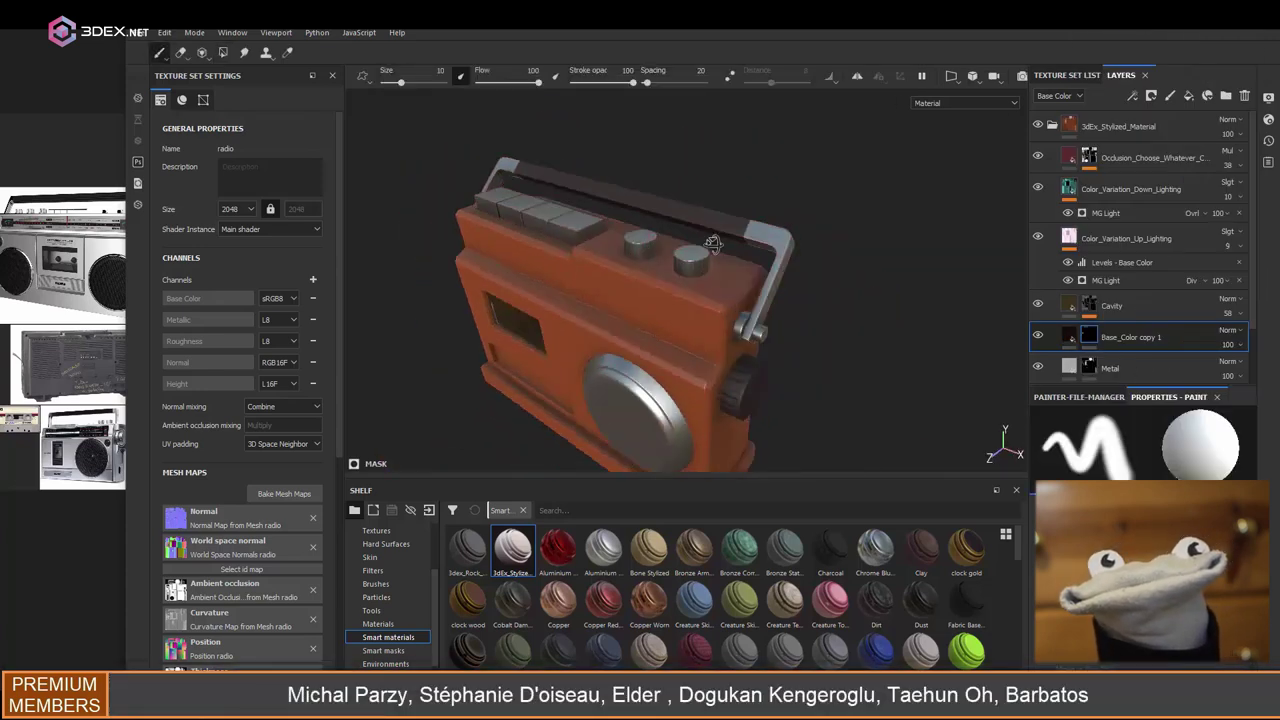
mouse_move(740, 242)
alt+mouse_down()
mouse_move(690, 242)
mouse_move(763, 240)
alt+mouse_up()
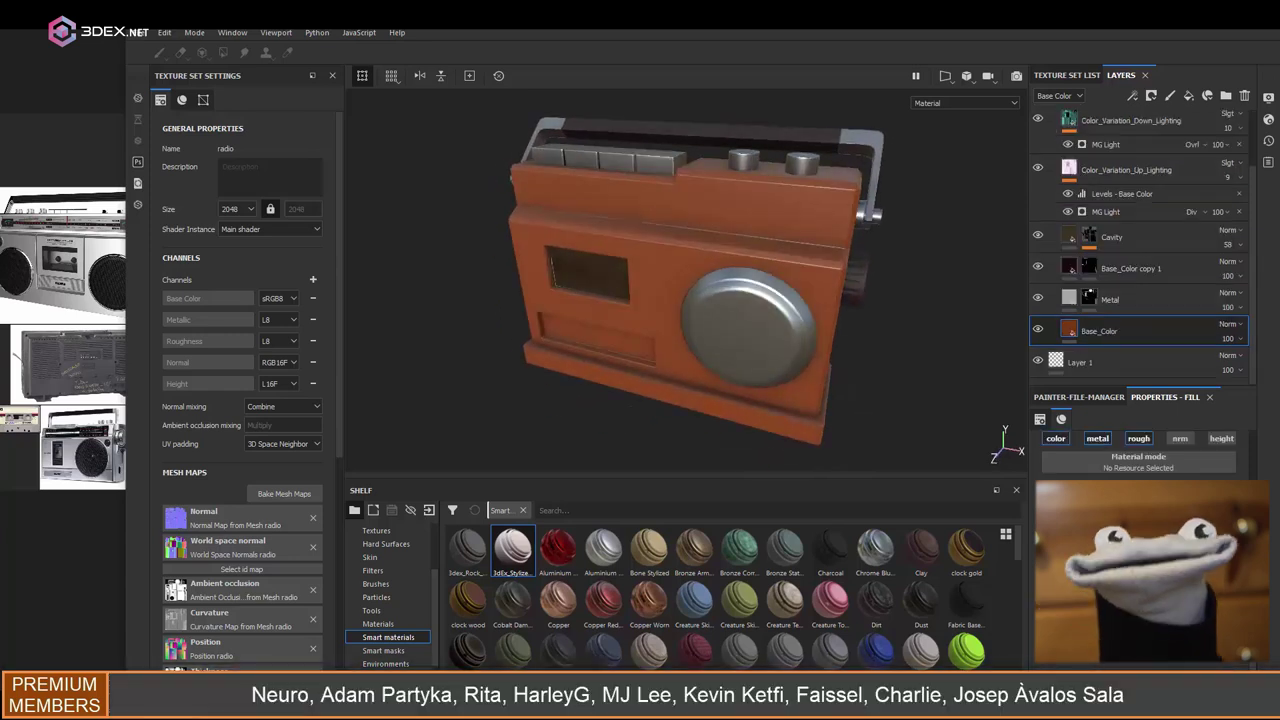
click(1068, 268)
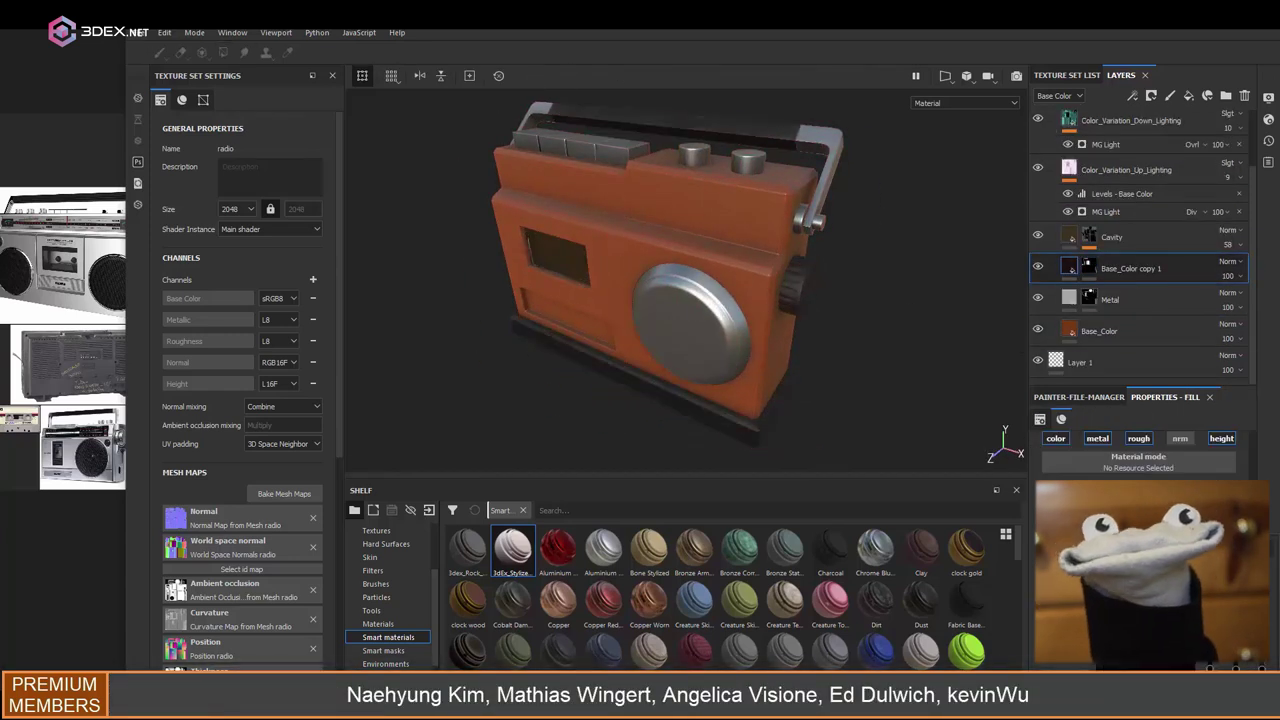
alt+drag(827, 346, 799, 287)
click(1099, 331)
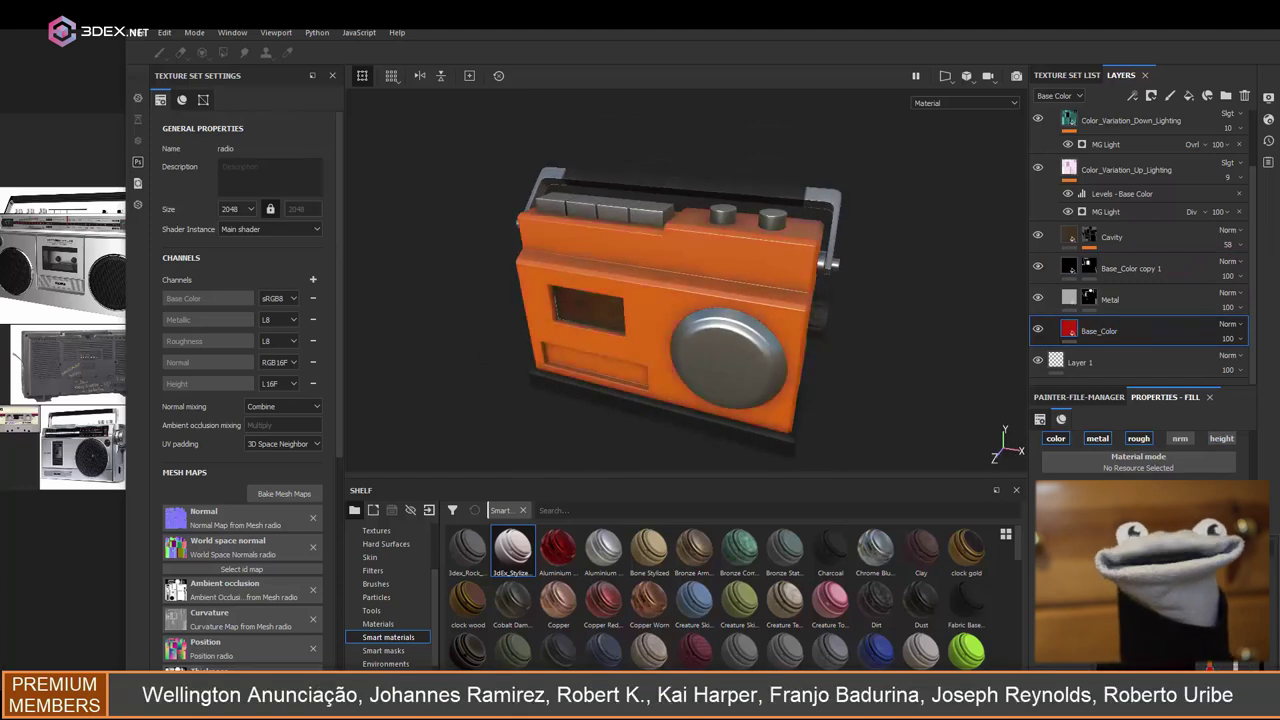
- Undo the colour changes and duplicate the base colour layer for the speaker grille
key(ctrl+z)
key(ctrl+z)
key(ctrl+z)
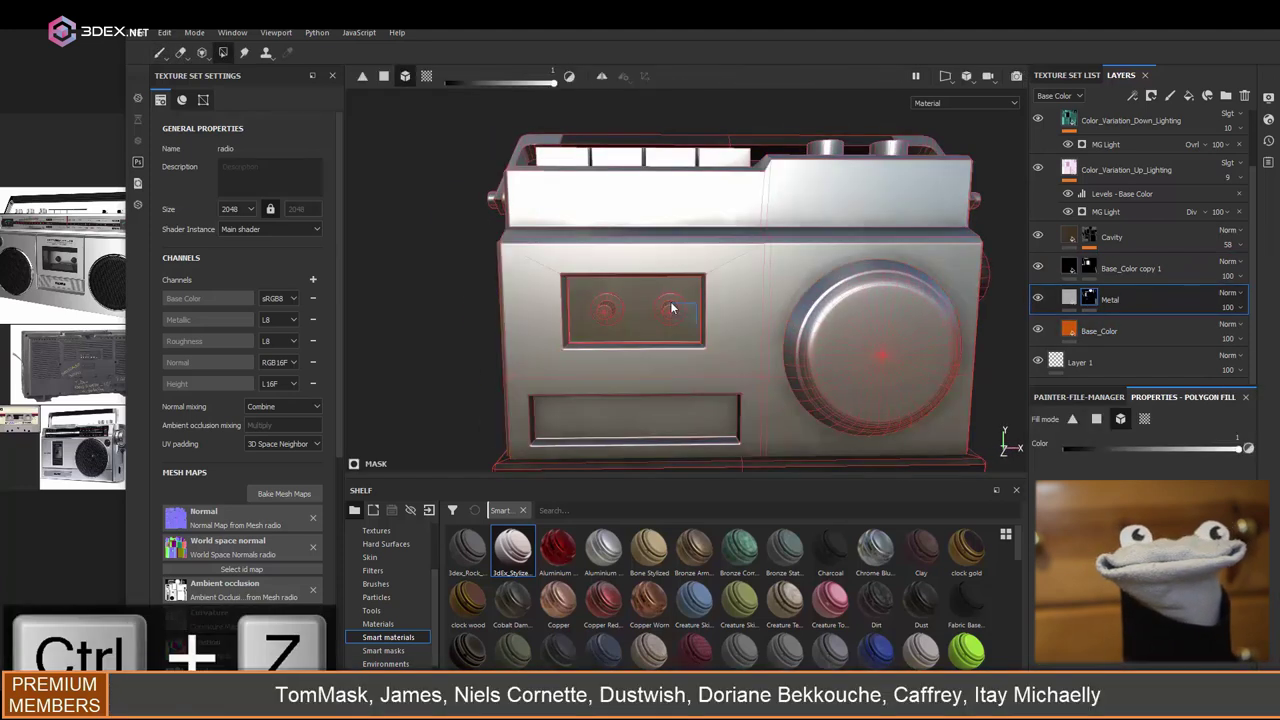
mouse_move(674, 309)
alt+mouse_down()
mouse_move(453, 295)
mouse_move(756, 284)
alt+mouse_up()
key(1)
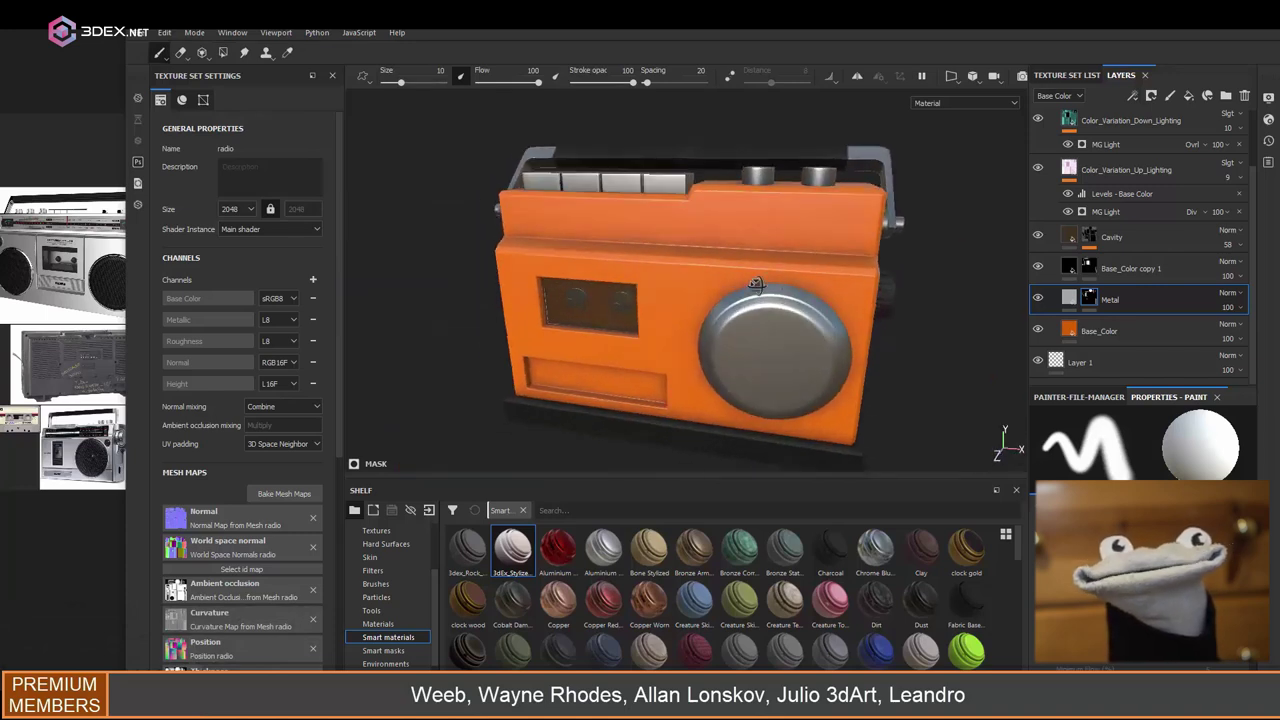
key(ctrl+d)
scroll(796, 325, up, 5)
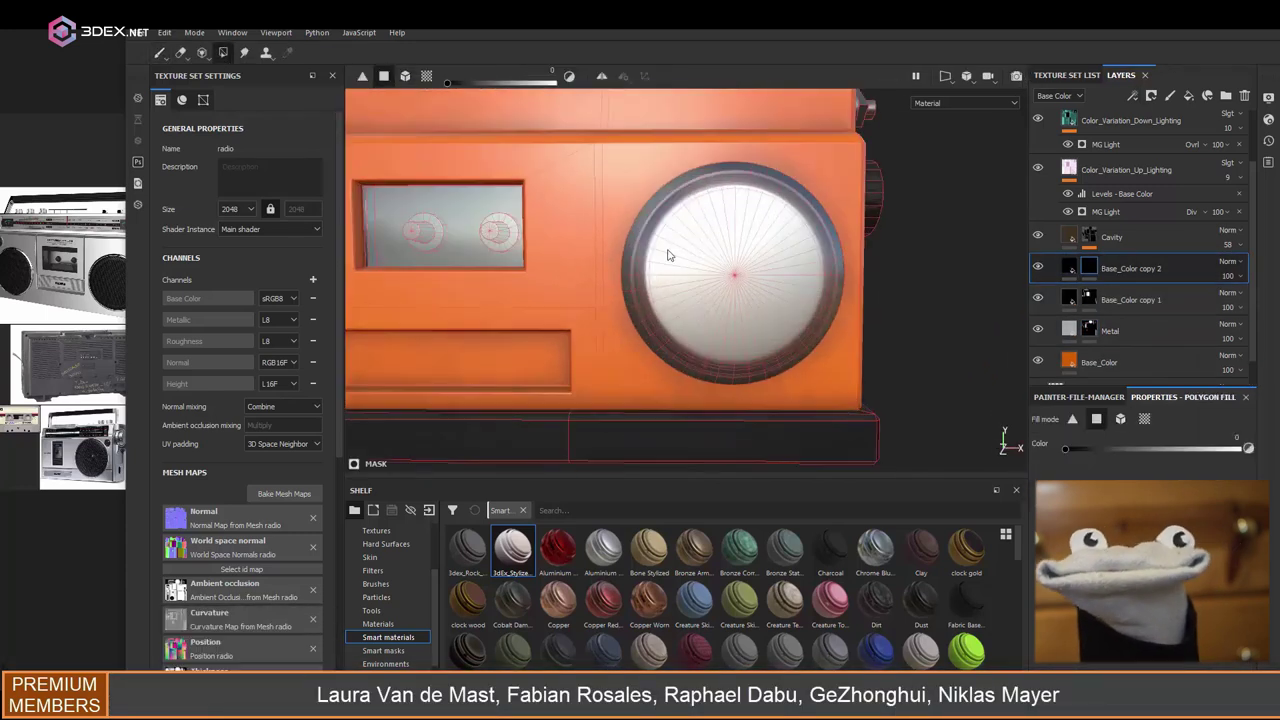
key(ctrl+z)
scroll(796, 325, up, 2)
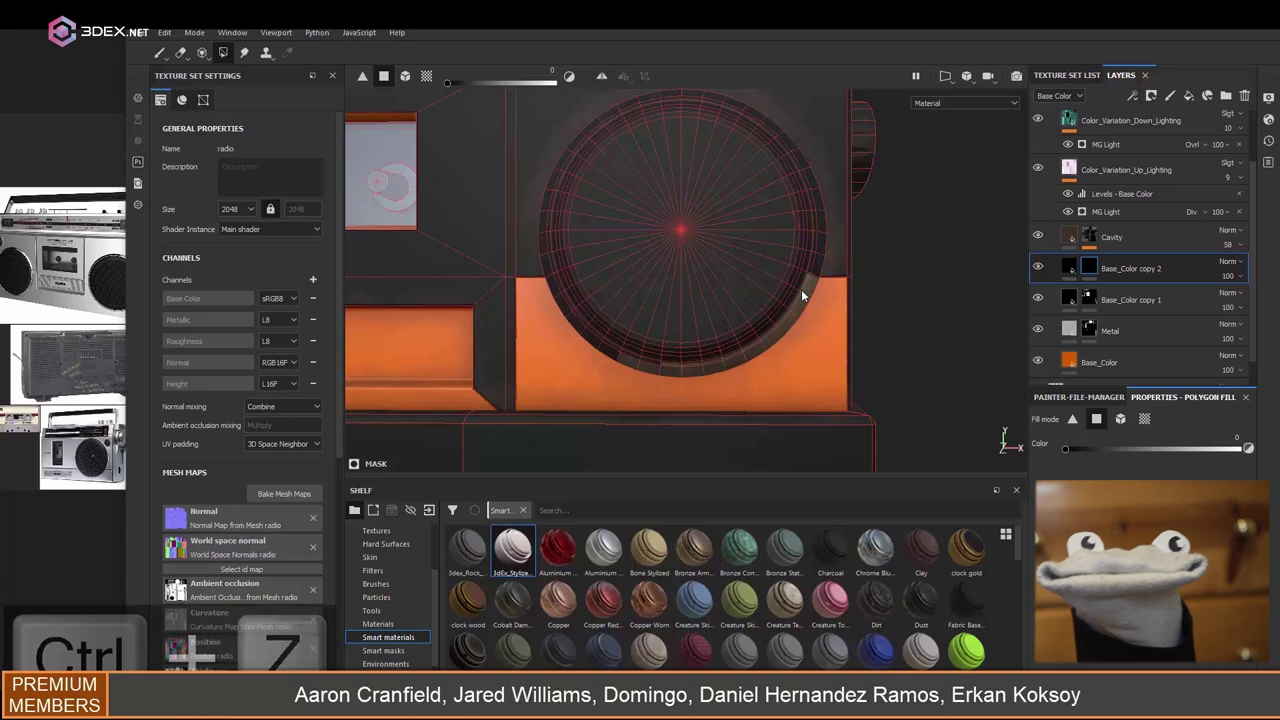
- Undo stray polygon fills on the speaker until the perforated mesh grille shows
alt+drag(801, 289, 792, 321)
alt+drag(651, 271, 704, 271)
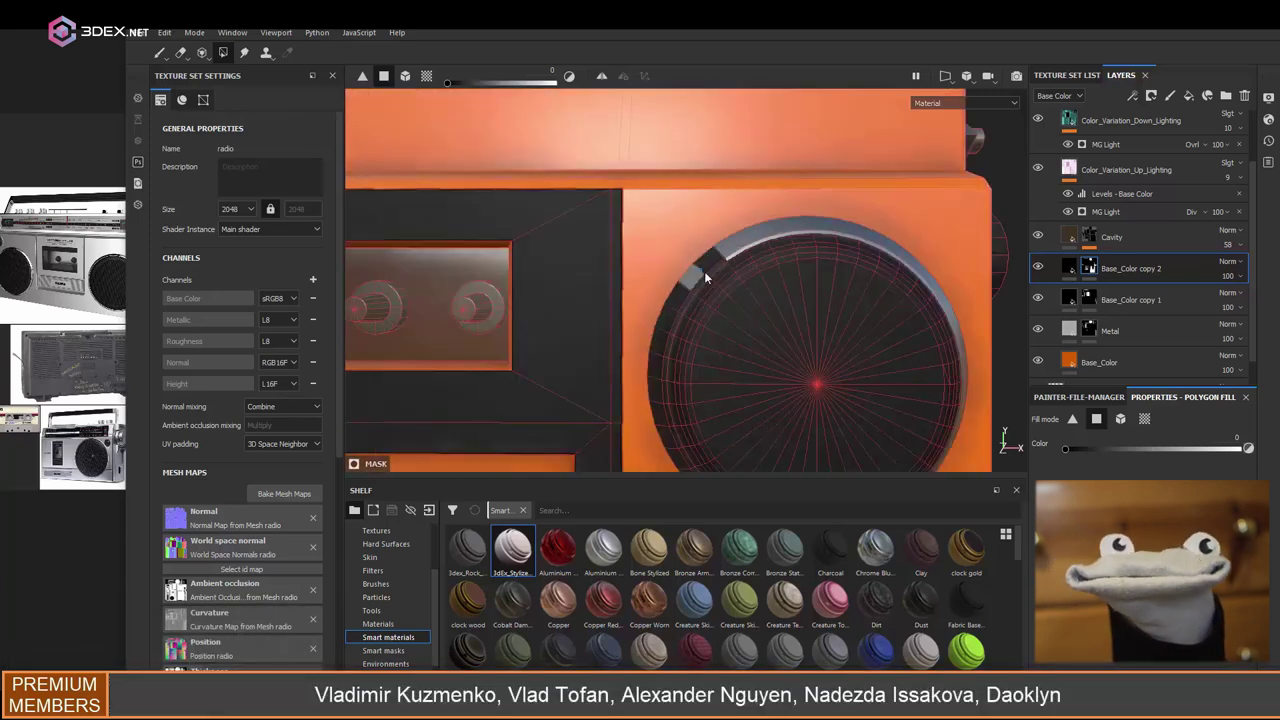
alt+middle_drag(660, 389, 676, 332)
key(ctrl+z)
scroll(594, 198, down, 5)
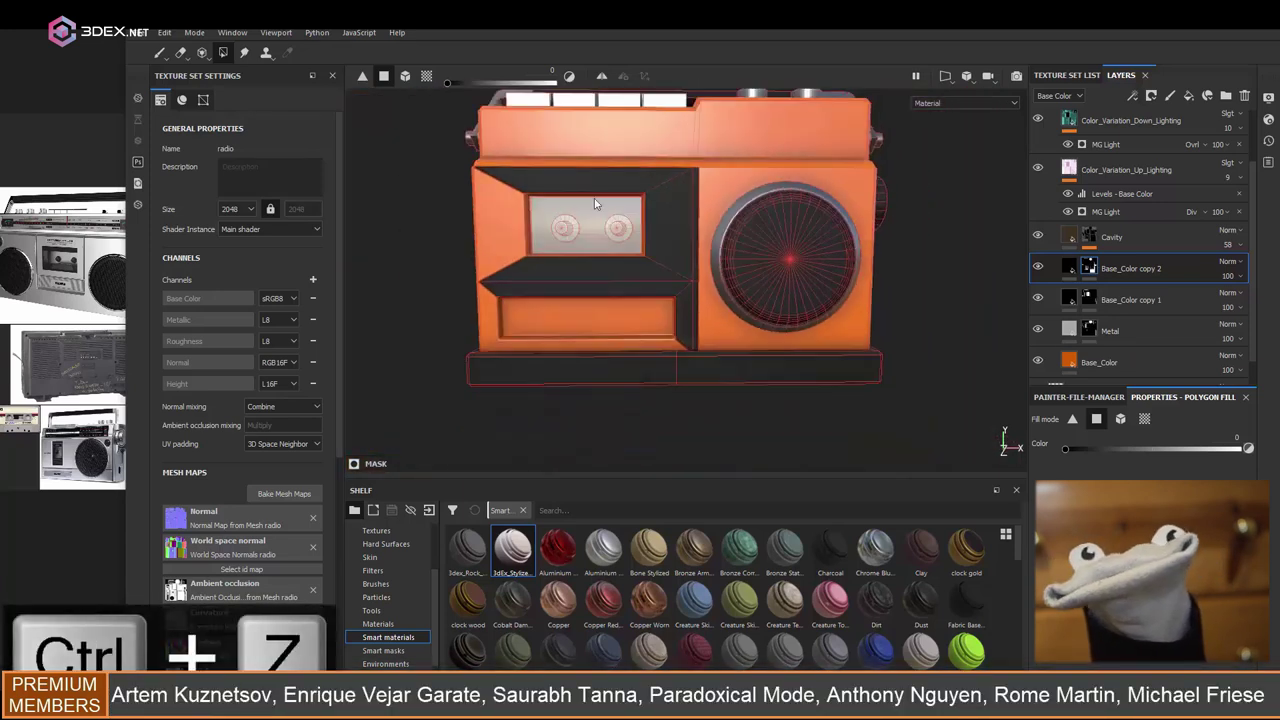
key(ctrl+z)
alt+drag(690, 320, 817, 352)
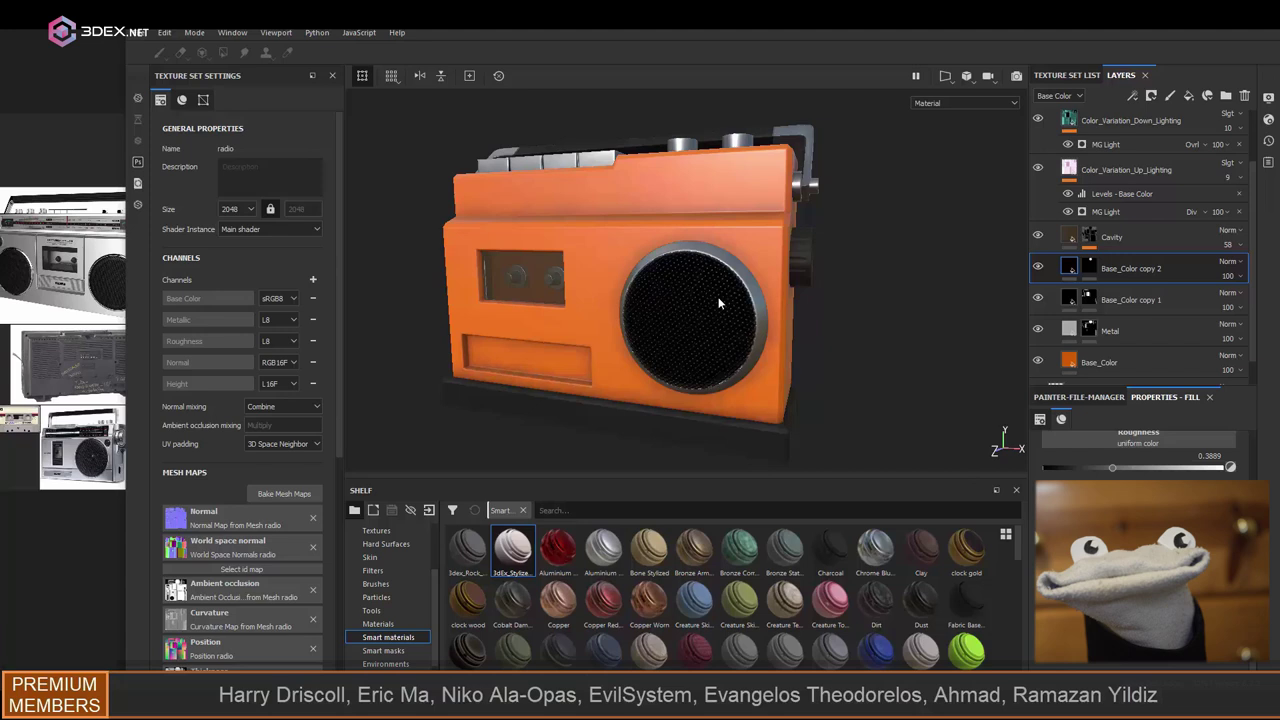
scroll(690, 300, up, 4)
scroll(617, 232, down, 4)
alt+drag(617, 232, 1100, 330)
- Add a new fill layer above the Metal layer
click(1110, 331)
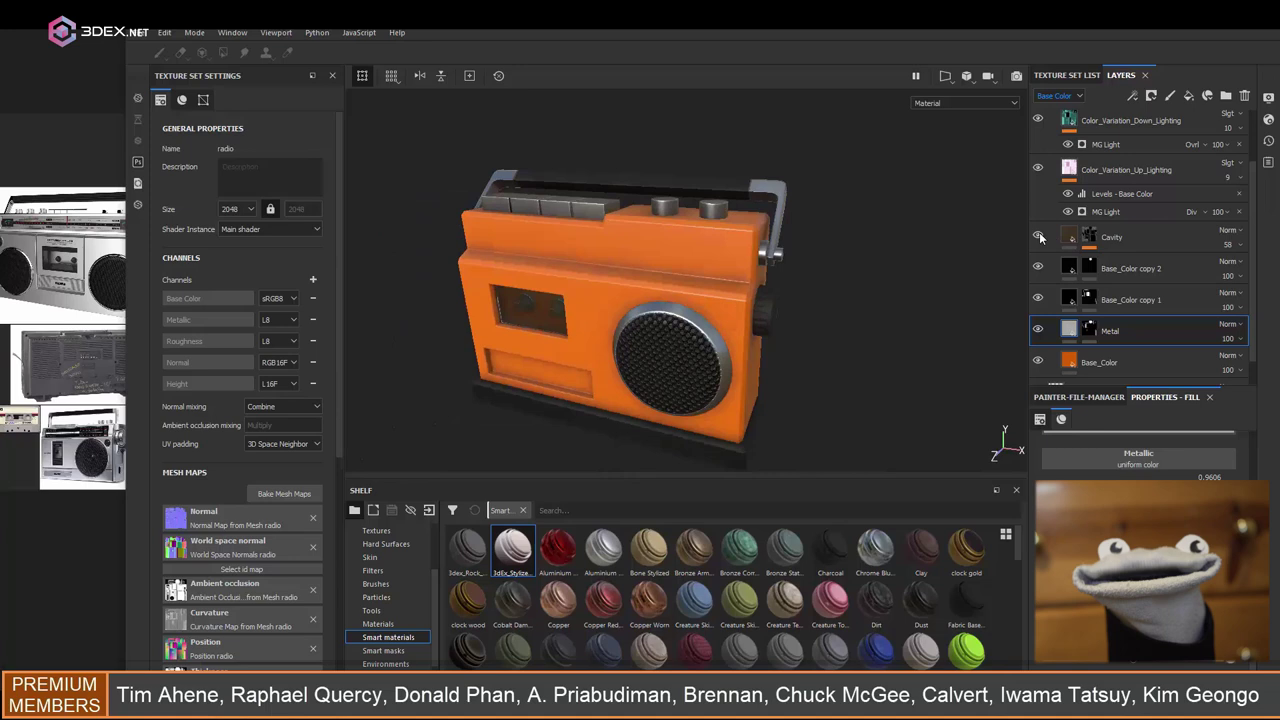
alt+drag(815, 300, 880, 296)
click(1188, 95)
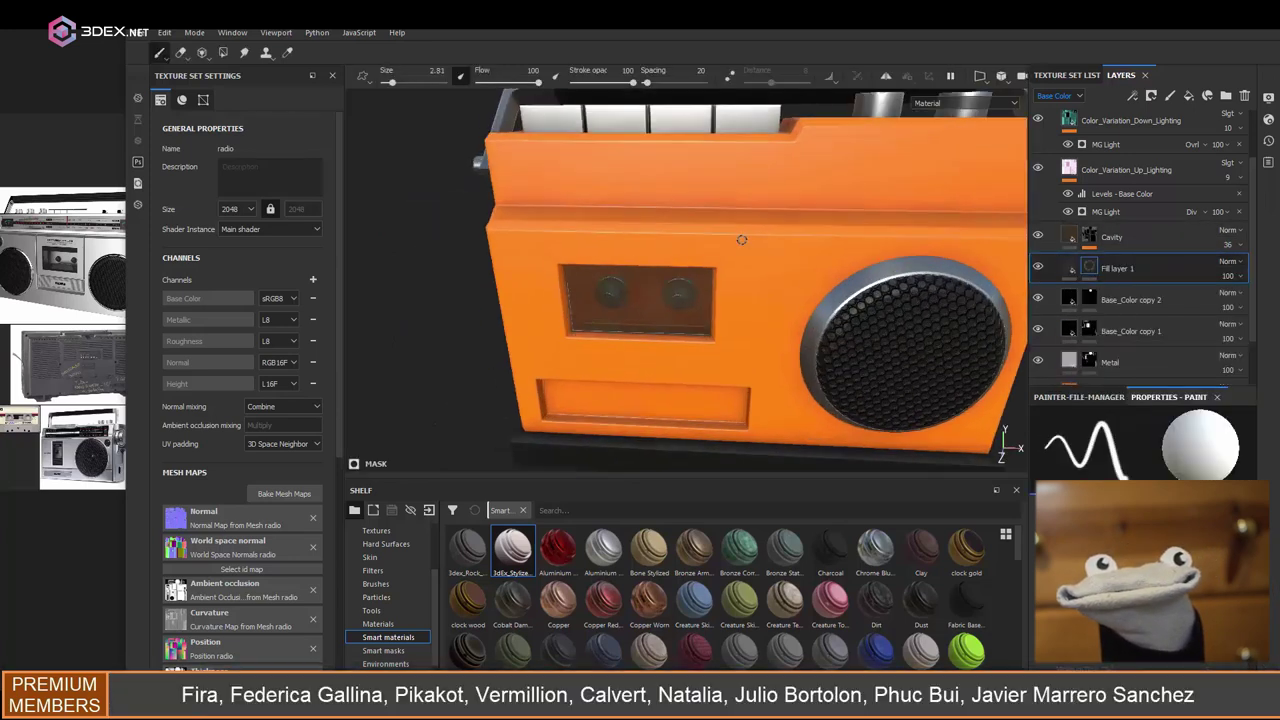
alt+drag(760, 240, 746, 231)
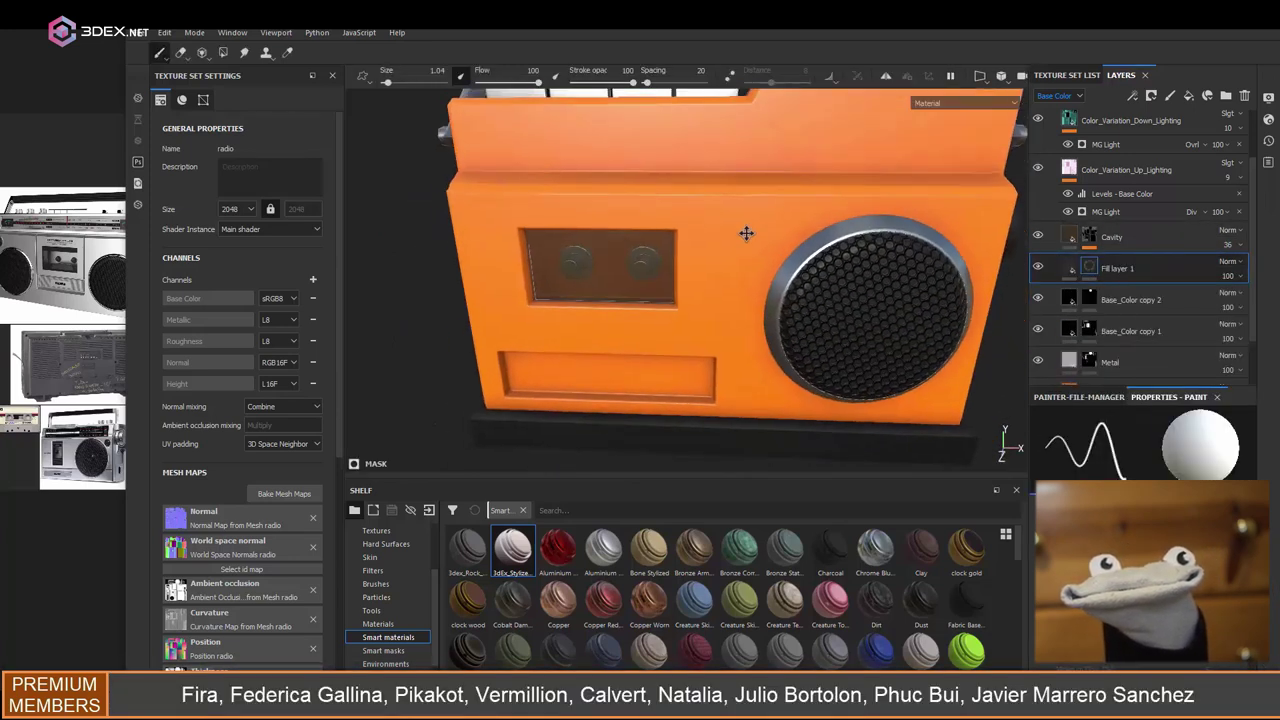
alt+right_drag(746, 231, 745, 317)
middle_drag(684, 218, 759, 226)
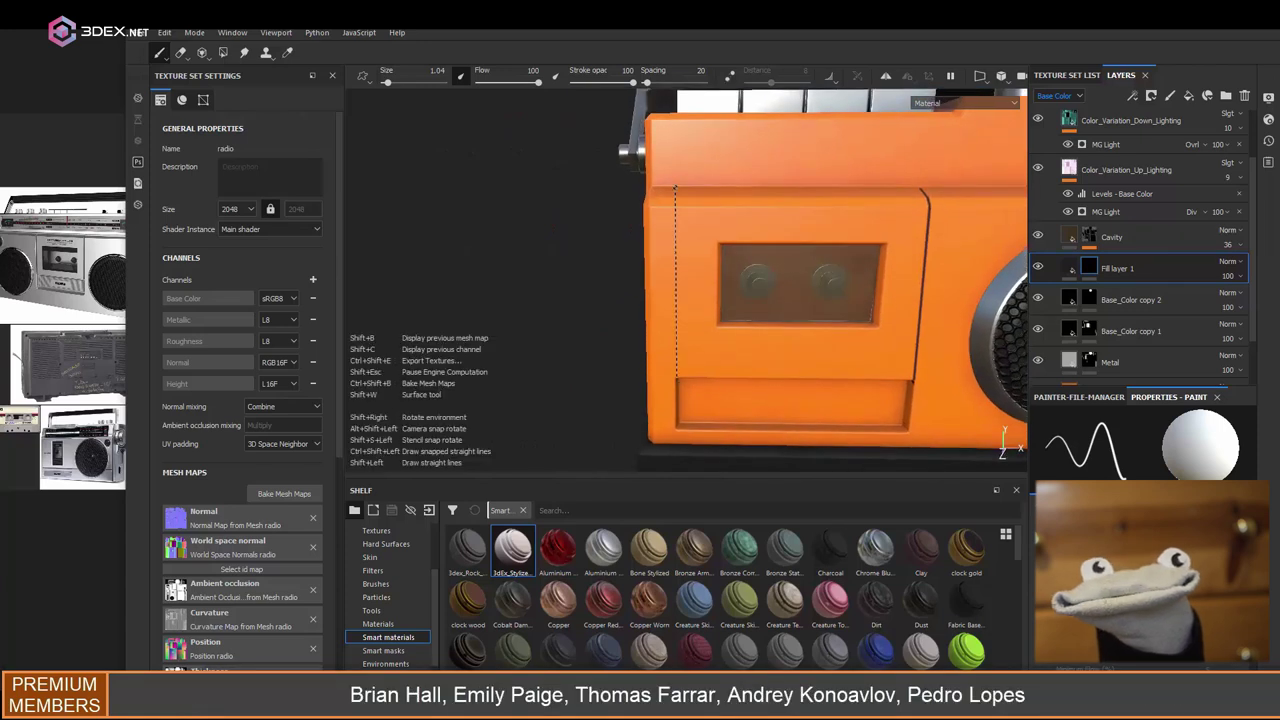
alt+drag(700, 250, 774, 254)
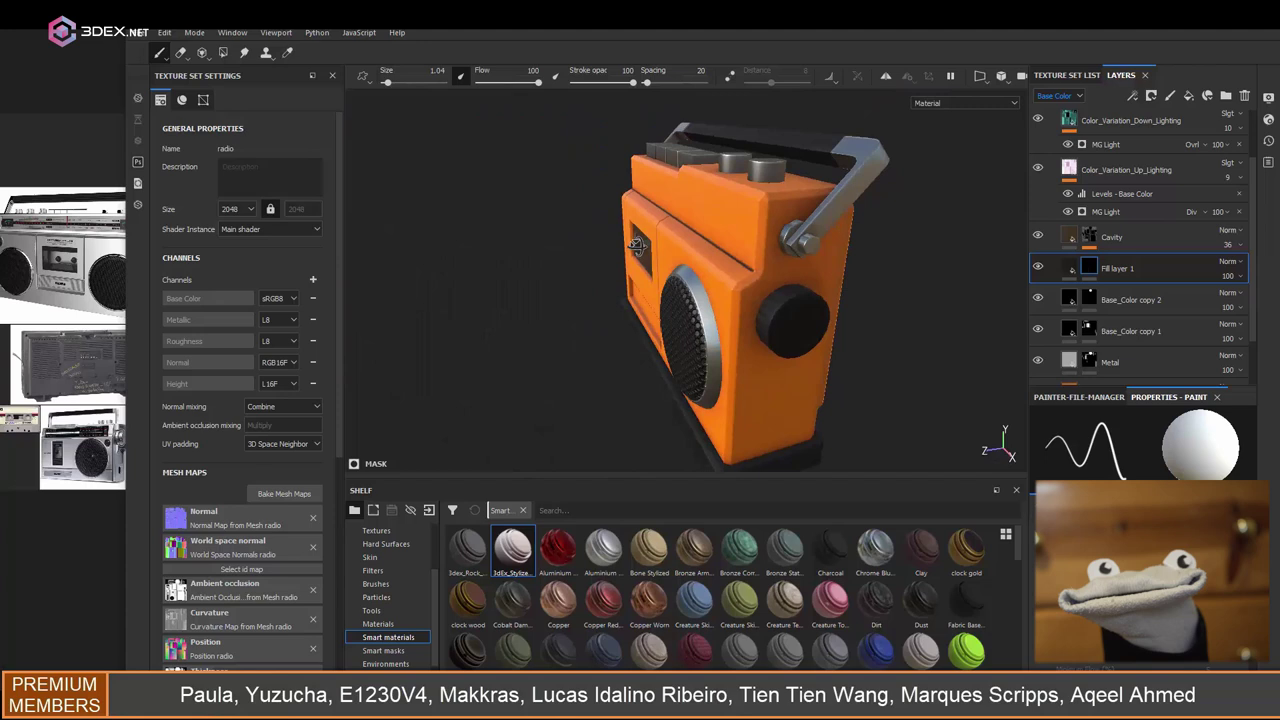
- Split the viewport into 3D and UV panes and frame the model
click(1001, 75)
click(1000, 95)
key(ctrl+z)
scroll(651, 235, up, 5)
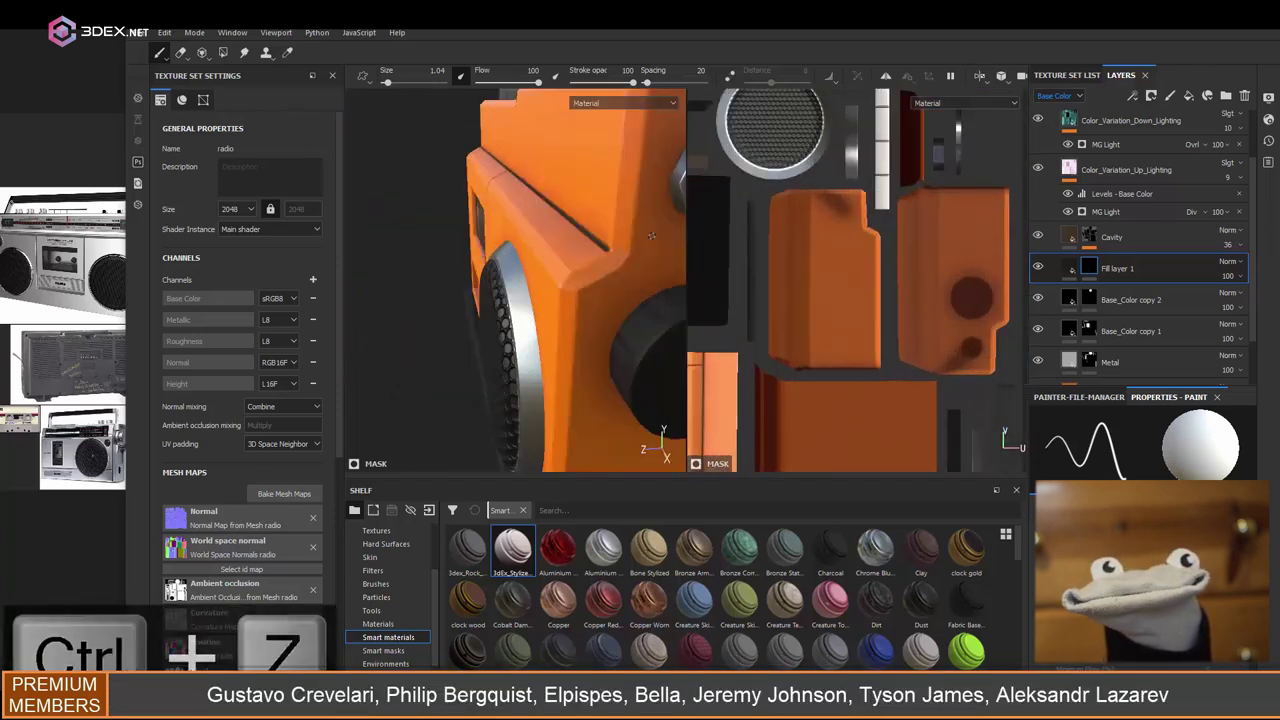
key(f)
scroll(862, 435, up, 3)
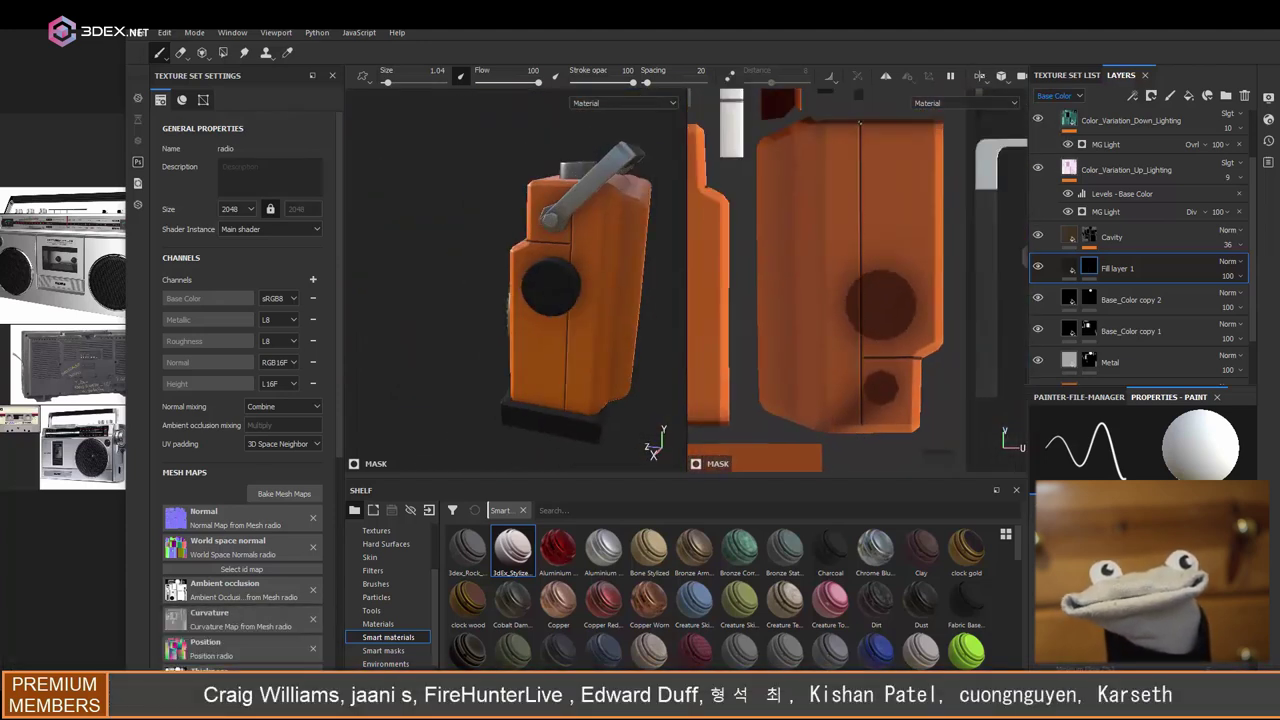
alt+drag(684, 360, 676, 320)
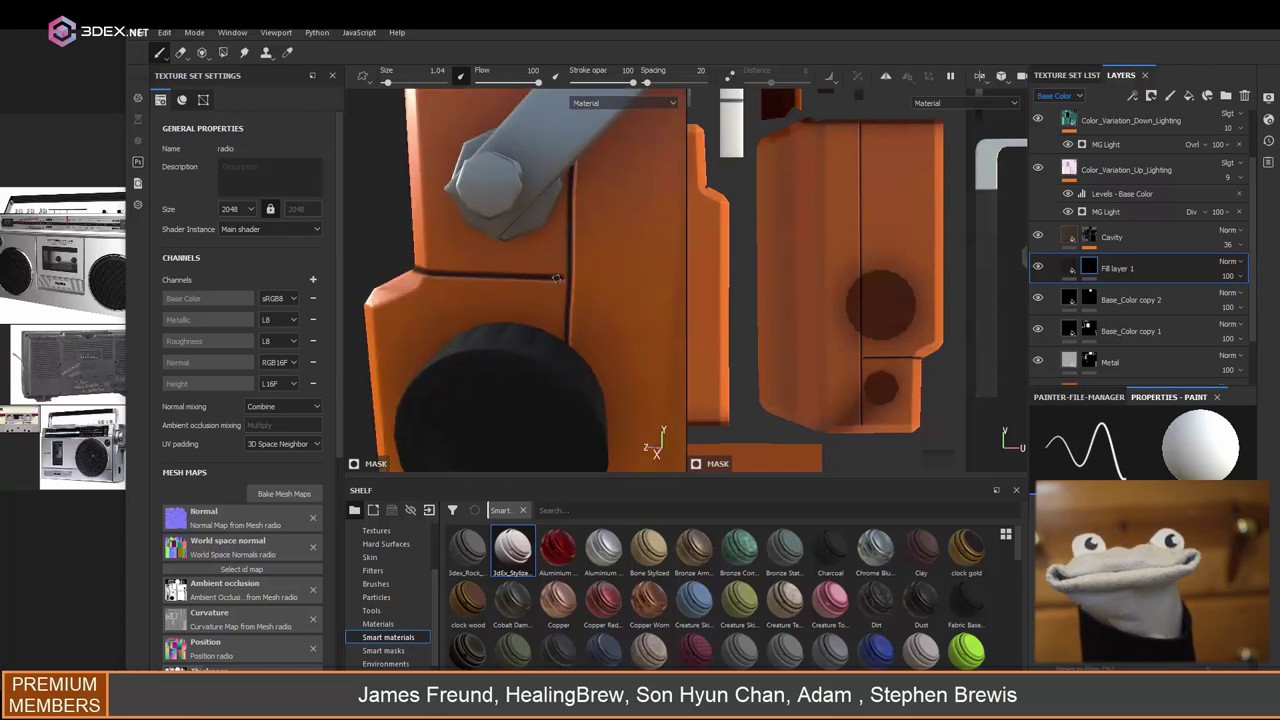
scroll(580, 305, up, 3)
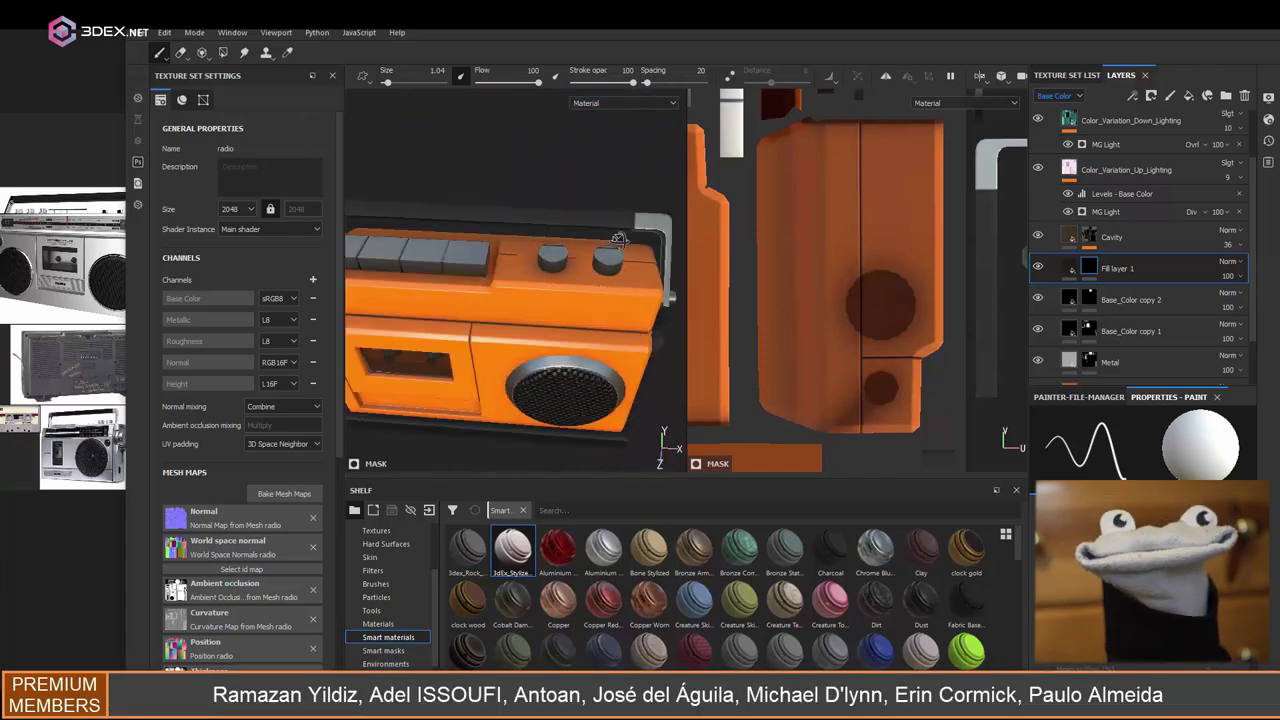
- Undo the test brush strokes on the new layer's black mask
key(ctrl+z)
scroll(563, 315, up, 5)
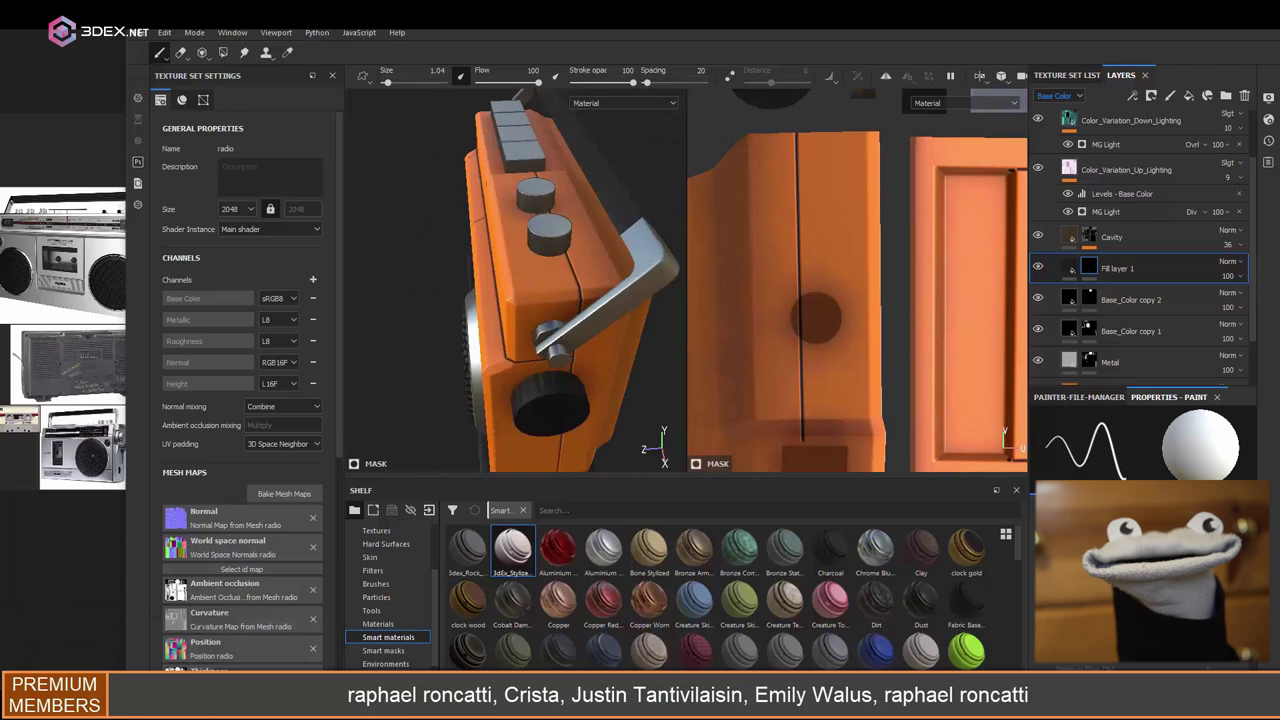
alt+drag(515, 280, 560, 300)
scroll(856, 280, up, 3)
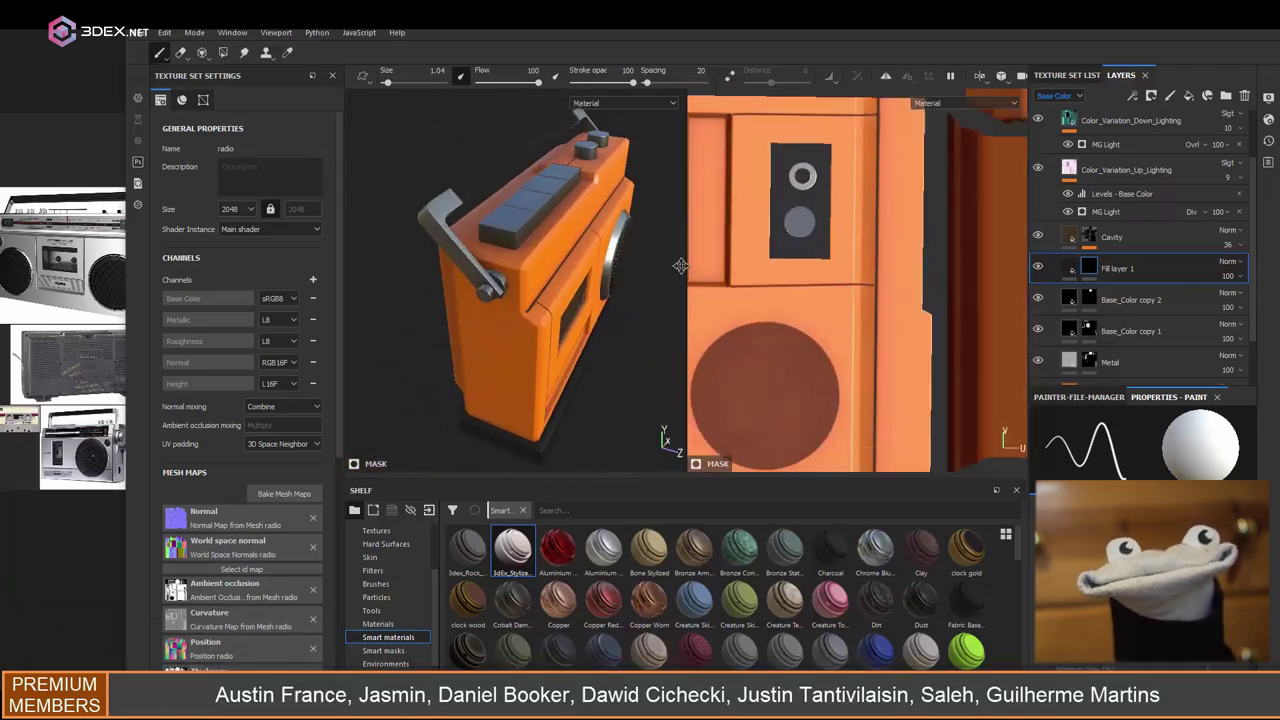
key(ctrl+z)
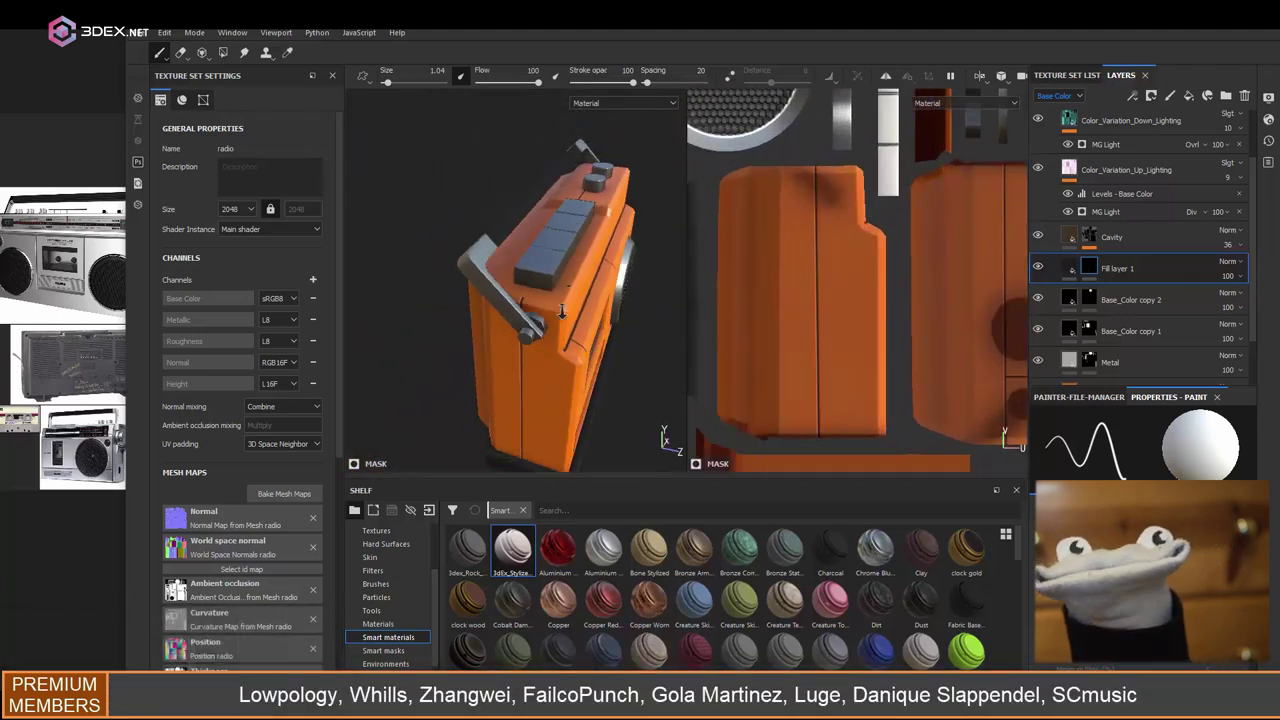
scroll(563, 312, up, 4)
key(ctrl+z)
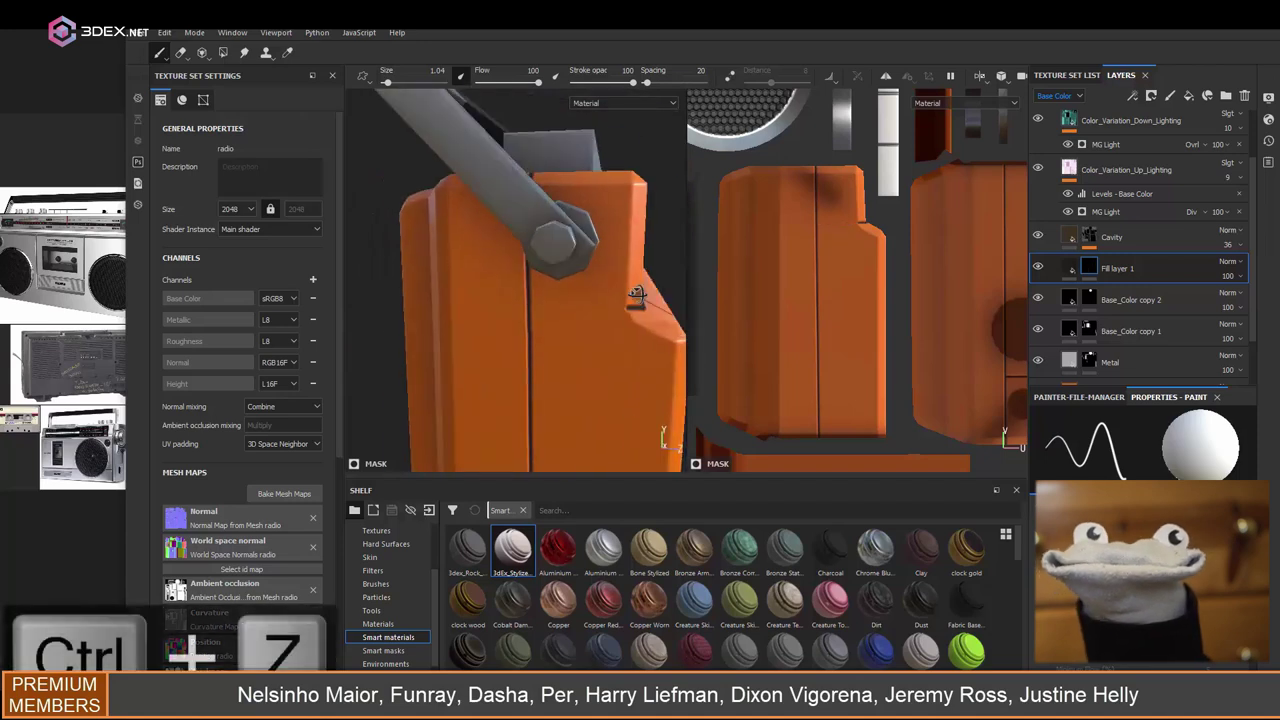
alt+drag(522, 345, 525, 338)
- Return to a 3D-only view and duplicate Fill layer 1
click(979, 76)
click(1010, 128)
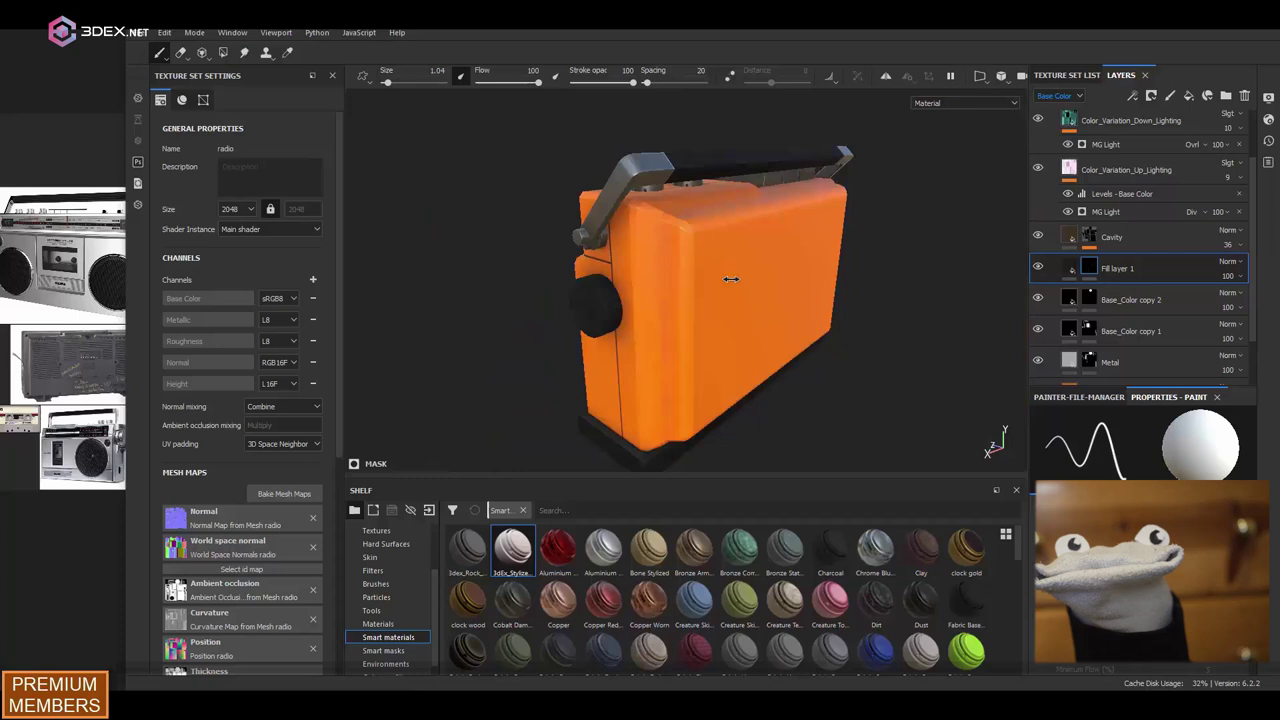
alt+drag(611, 253, 753, 375)
key(ctrl+d)
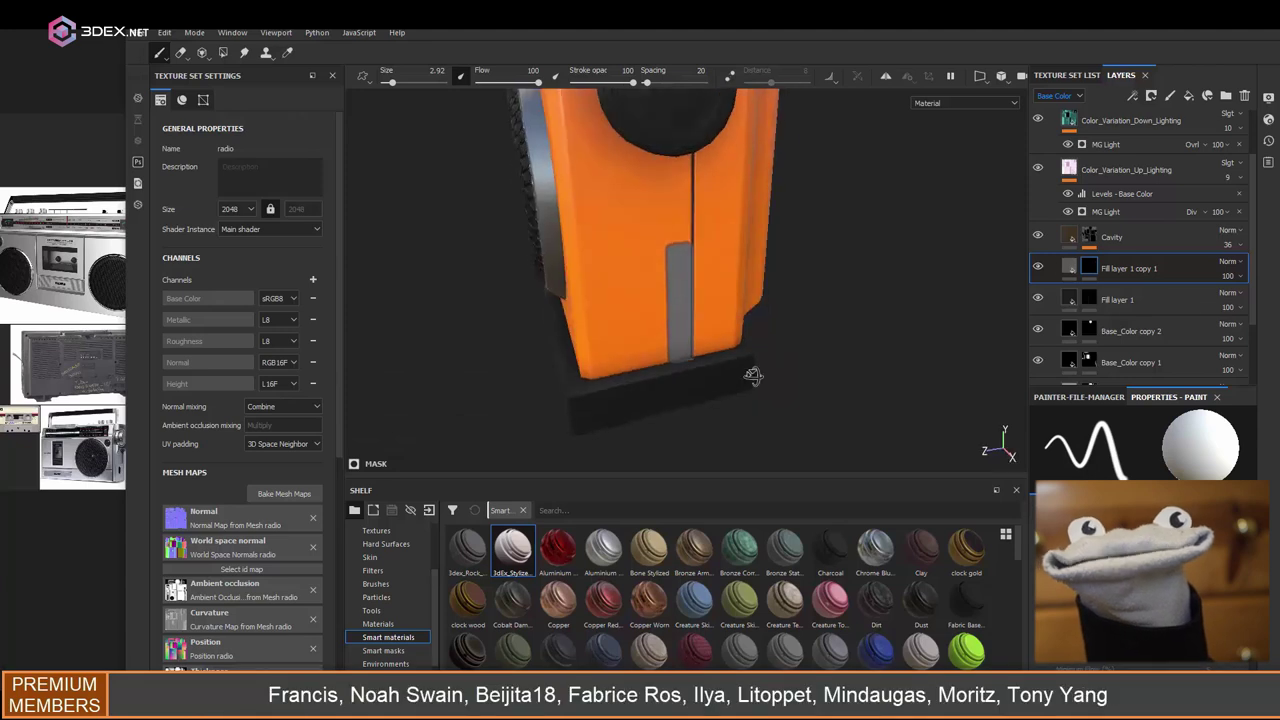
- Paint the lower front panel below the cassette window black
alt+drag(666, 386, 825, 316)
key(1)
alt+drag(670, 272, 709, 287)
scroll(709, 287, up, 5)
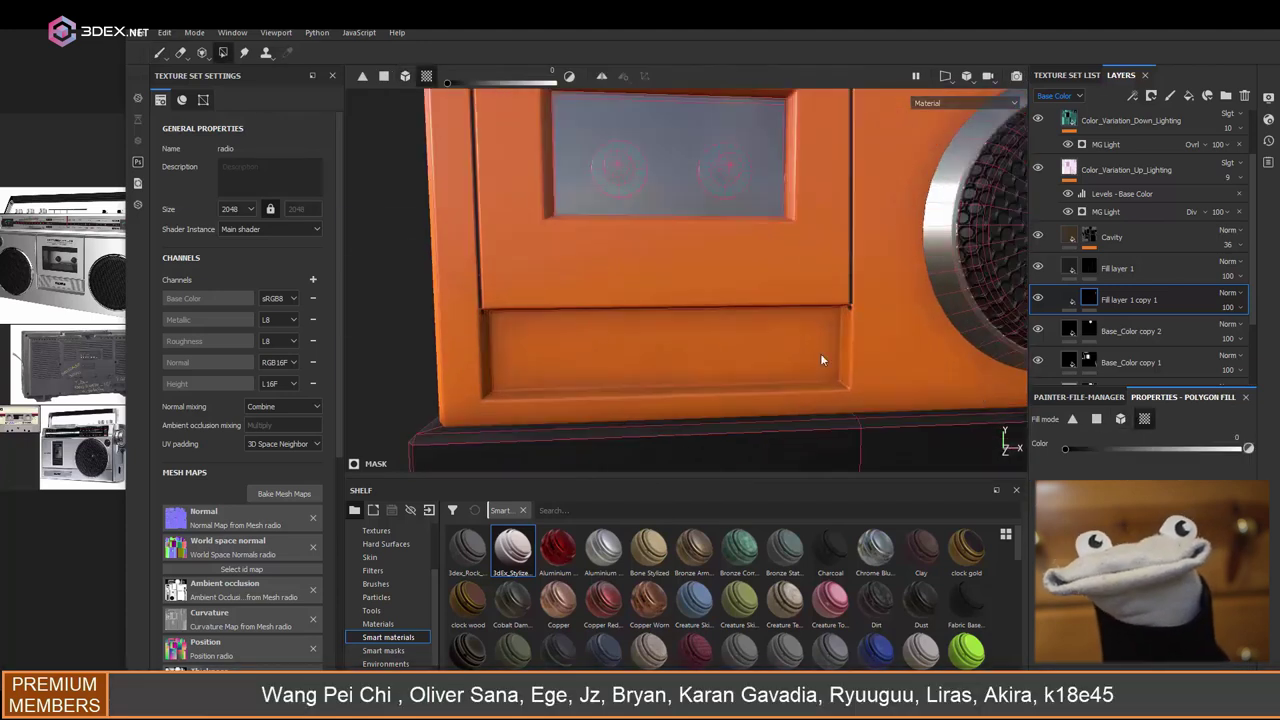
click(1090, 280)
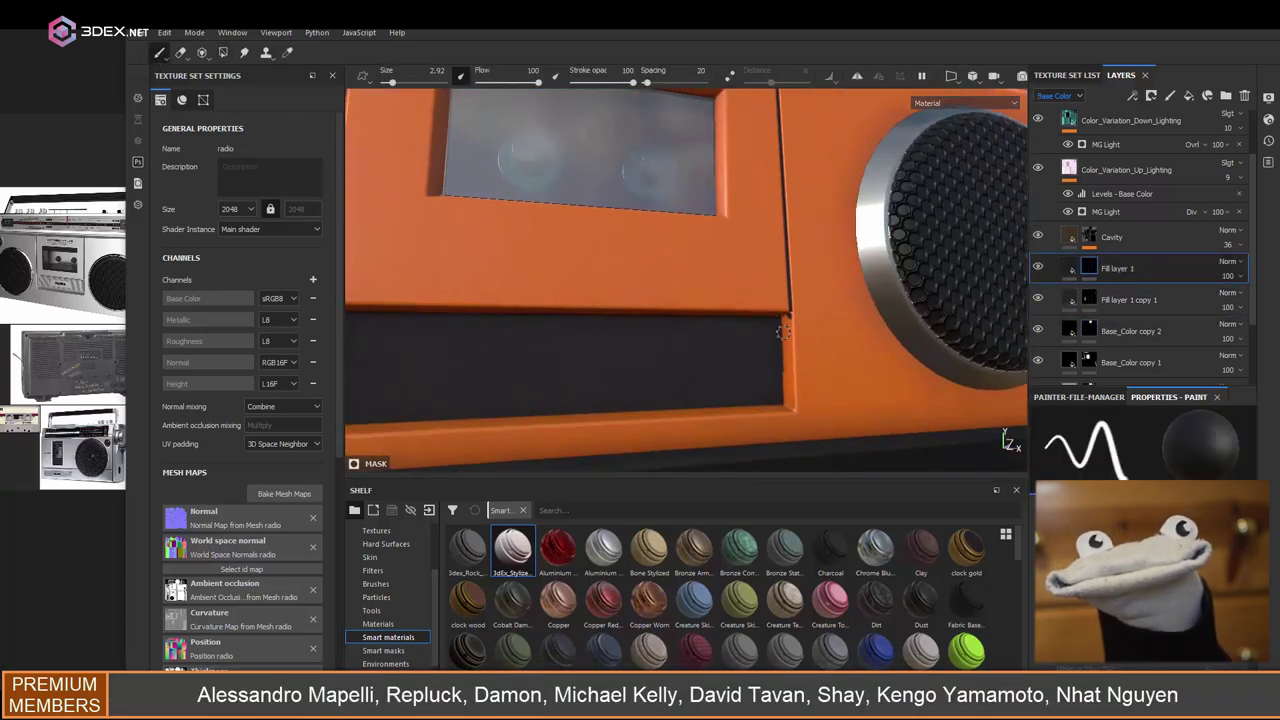
alt+drag(480, 250, 520, 245)
scroll(434, 248, down, 3)
scroll(1168, 295, down, 2)
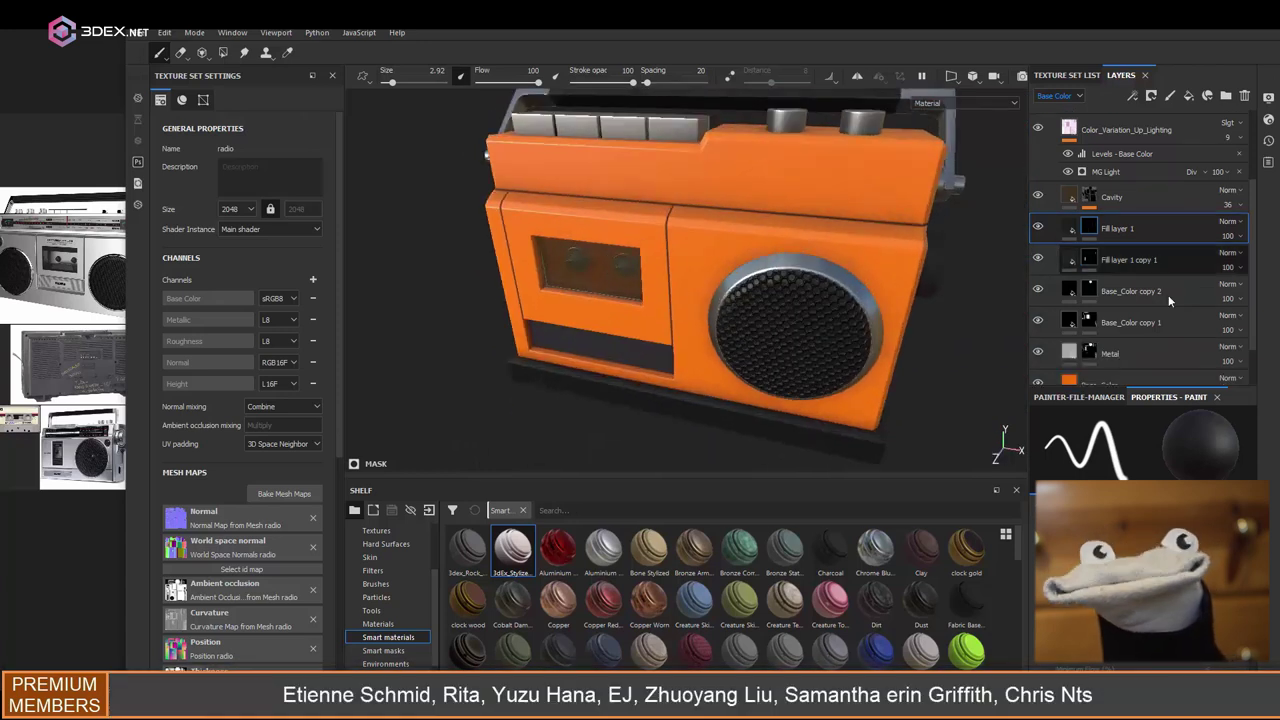
- Duplicate Base_Color into a black-masked Base_Color copy 3 with polygon fill active
click(1100, 330)
key(ctrl+d)
right_click(1130, 330)
click(1150, 200)
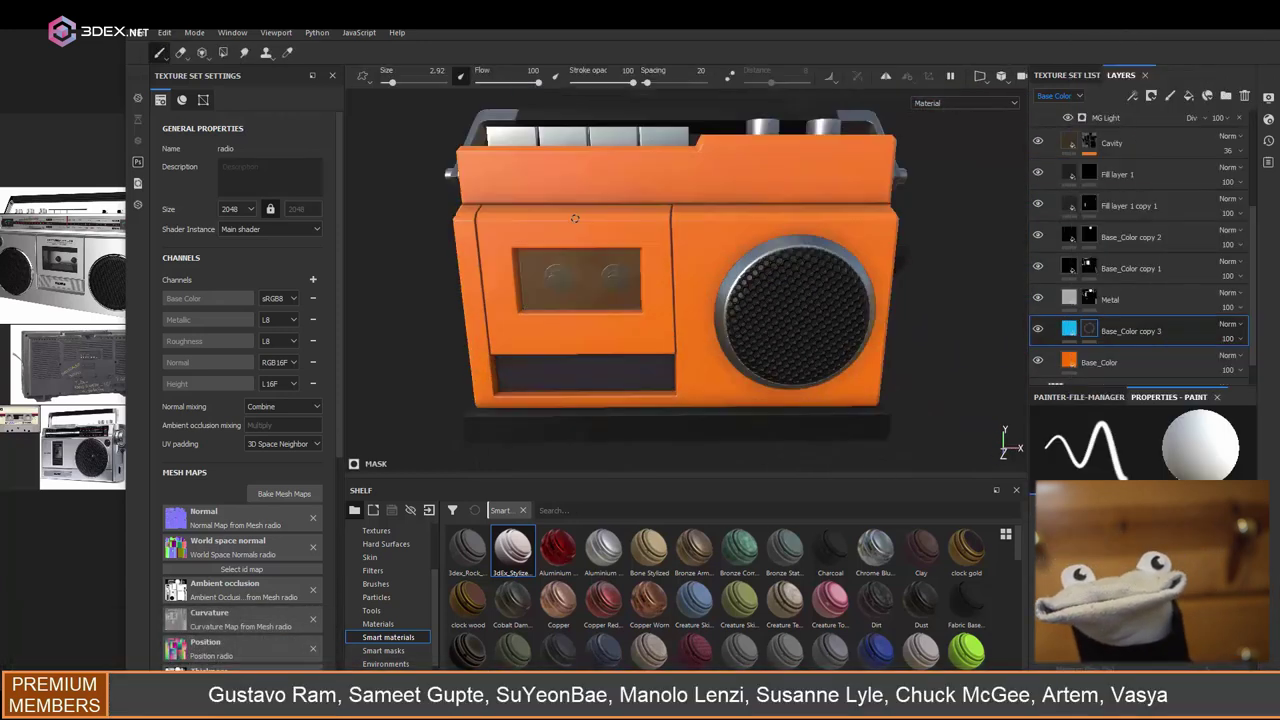
key(4)
scroll(700, 250, up, 3)
- Polygon-fill the cassette door front and the strip above it cyan
click(700, 188)
click(700, 196)
scroll(868, 275, up, 3)
mouse_move(868, 275)
alt+mouse_down()
mouse_move(599, 219)
mouse_move(583, 194)
mouse_move(790, 236)
alt+mouse_up()
key(1)
scroll(800, 186, down, 2)
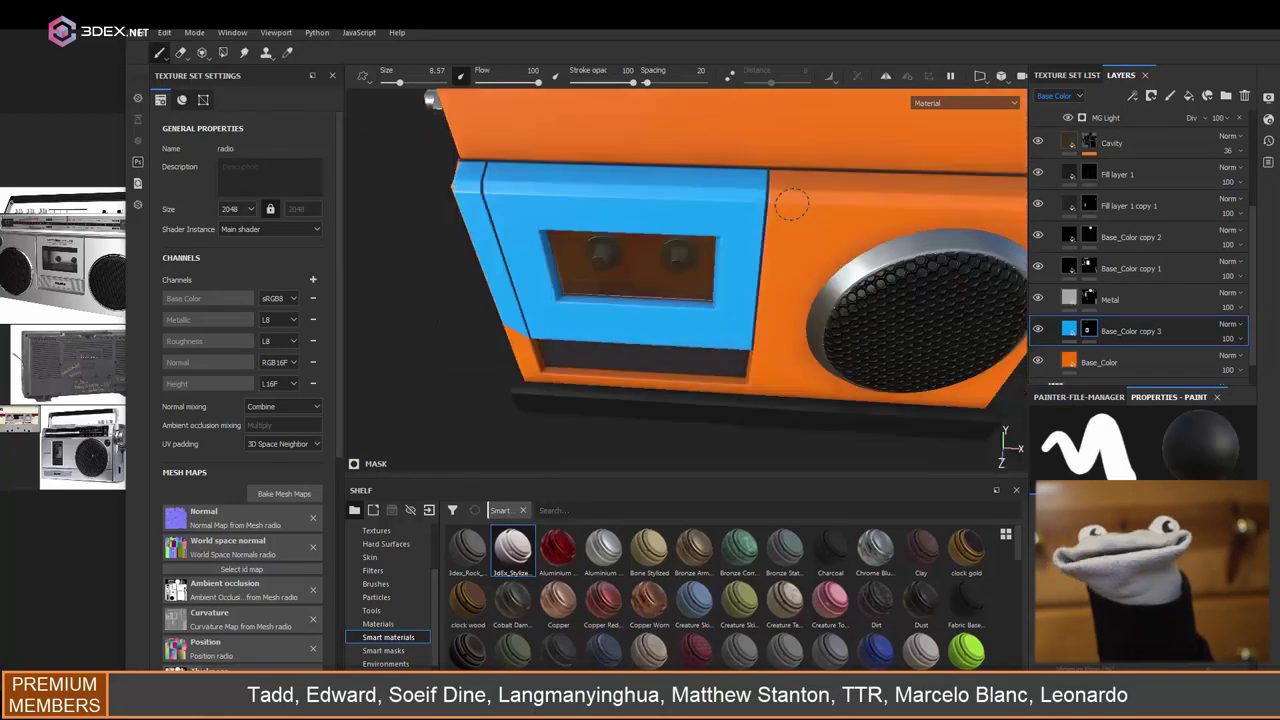
alt+drag(800, 186, 640, 220)
scroll(615, 230, up, 3)
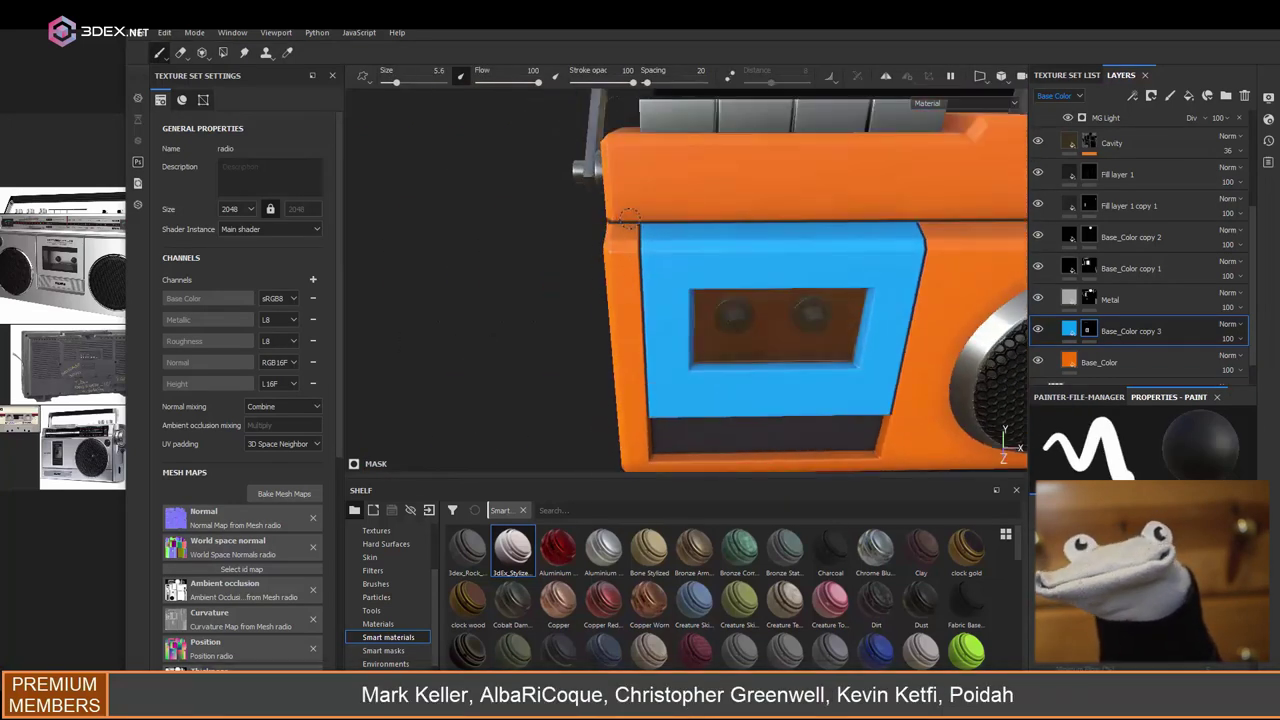
- Frame the radio and select the Fill layer 1 copy mask for painting
key(f)
scroll(711, 266, down, 2)
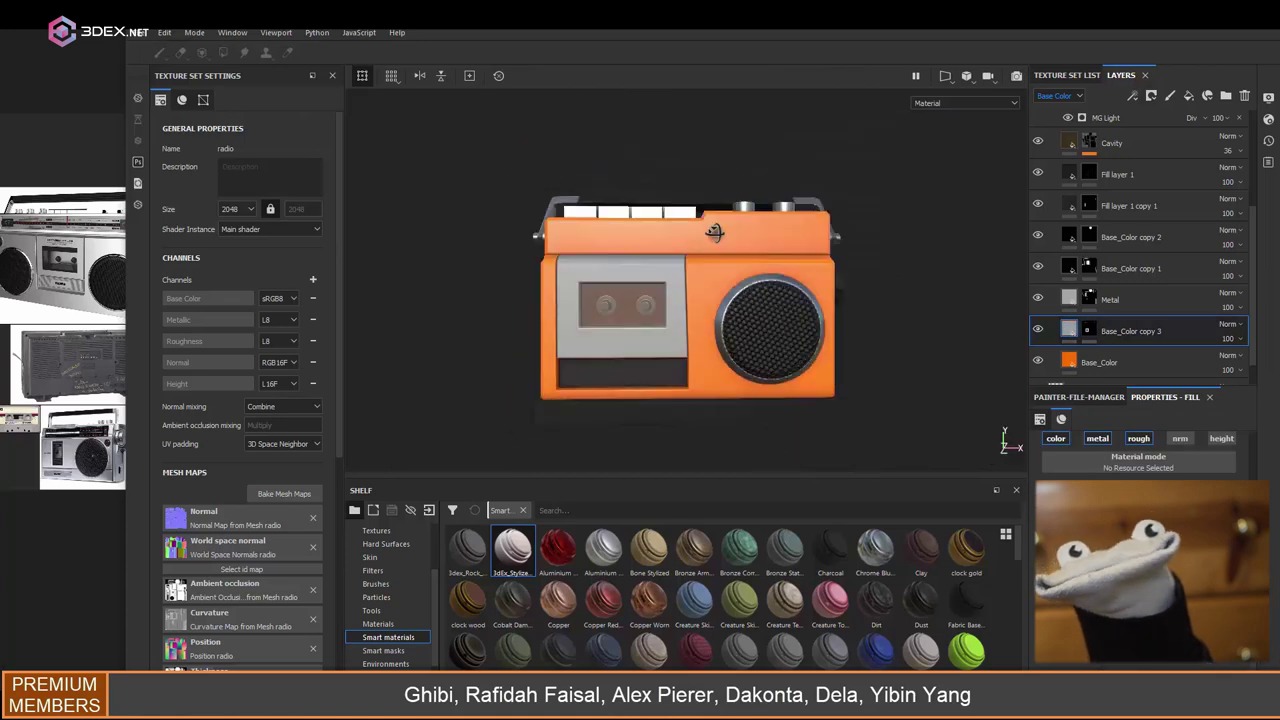
alt+drag(711, 266, 711, 266)
scroll(711, 266, up, 3)
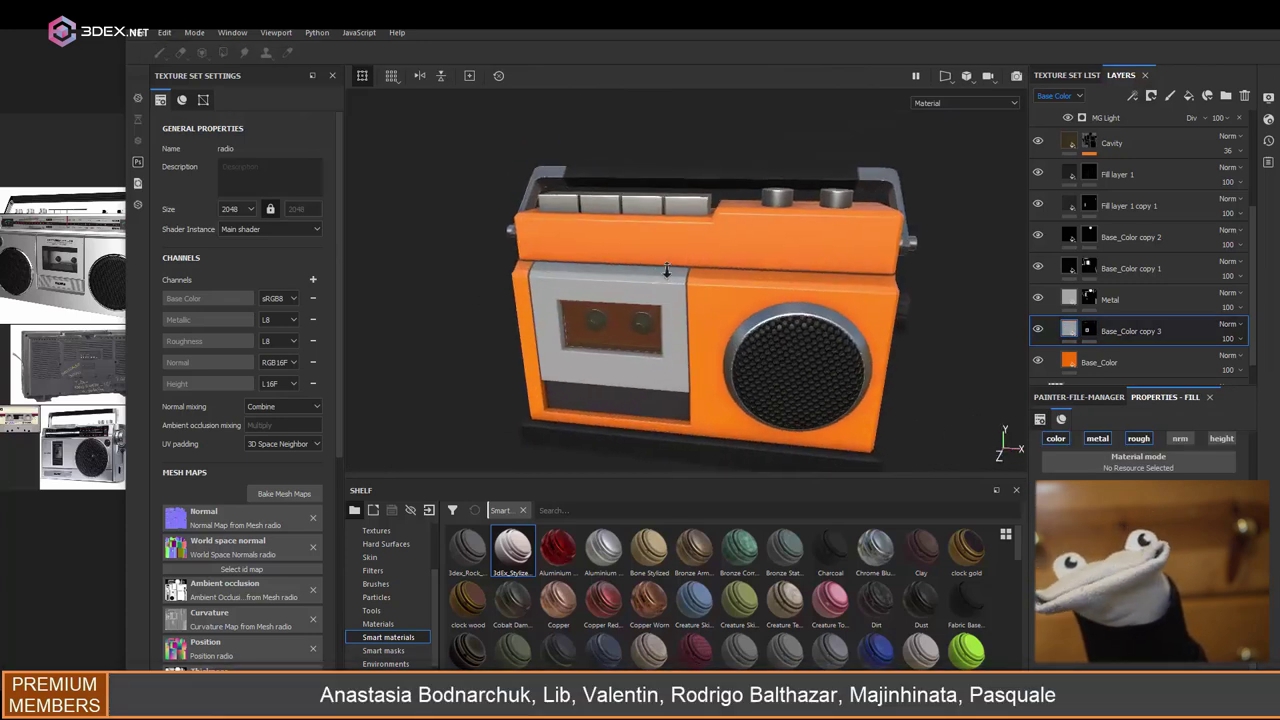
click(1070, 210)
scroll(486, 276, up, 2)
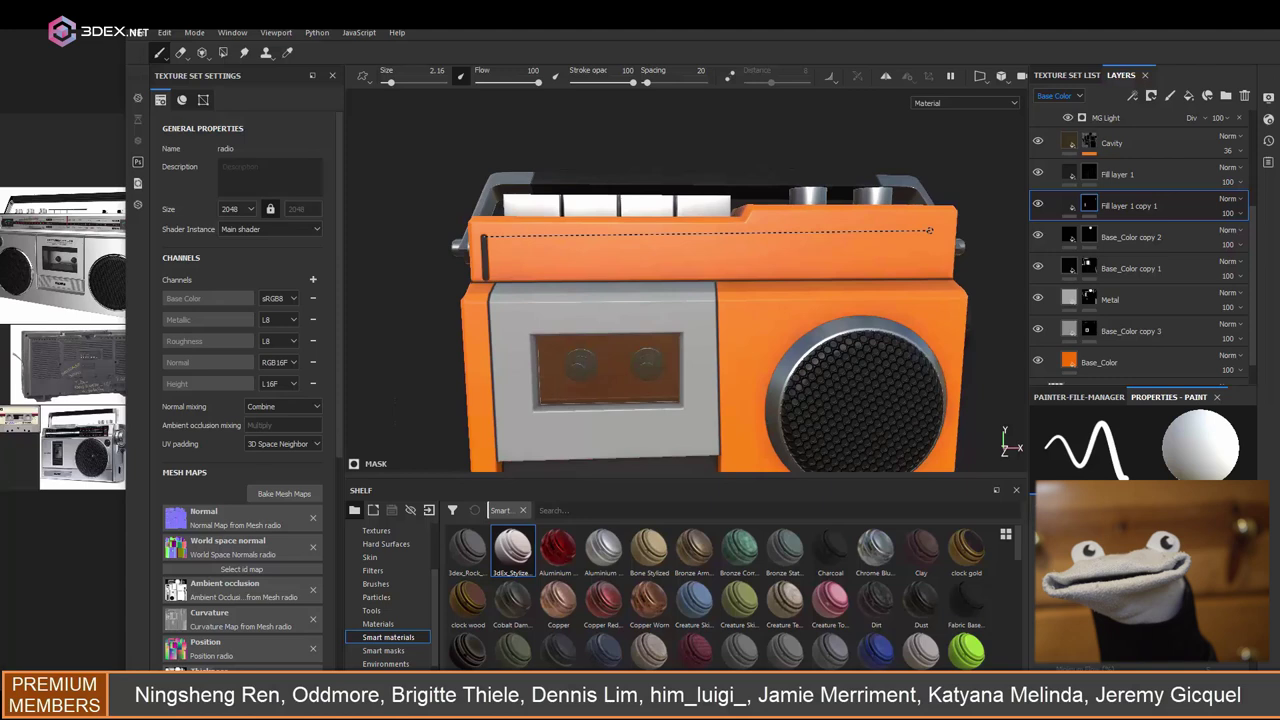
scroll(487, 280, down, 1)
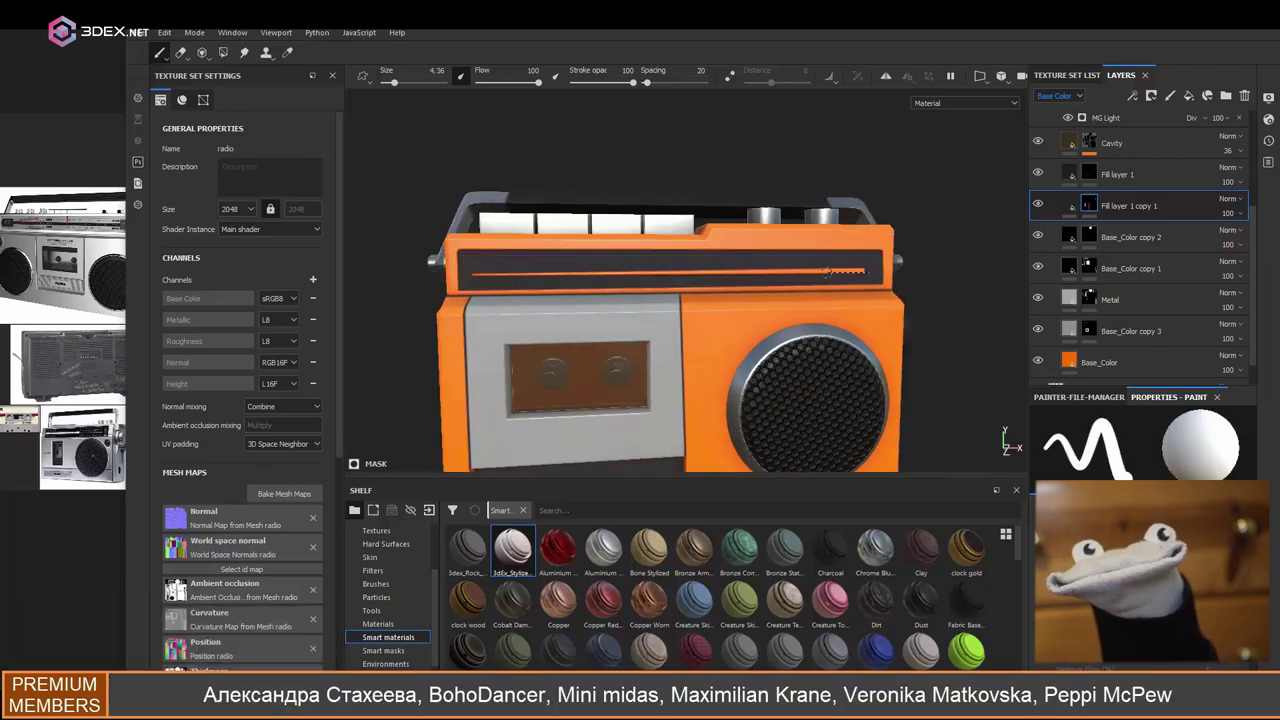
scroll(840, 270, down, 2)
- Face the radio front-on and ready the Paint brush on the Fill layer 1 copy
mouse_move(840, 270)
alt+mouse_down()
mouse_move(656, 283)
mouse_move(790, 262)
alt+mouse_up()
scroll(656, 283, up, 4)
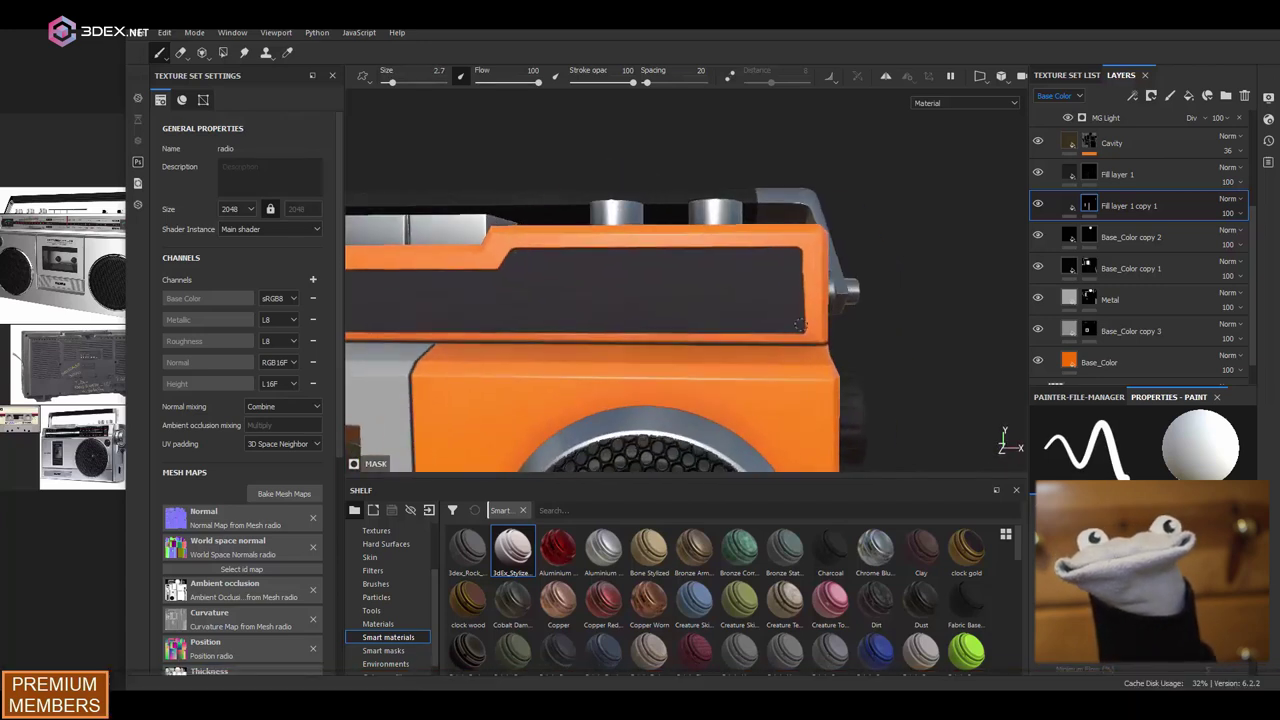
scroll(513, 241, down, 4)
scroll(513, 241, up, 4)
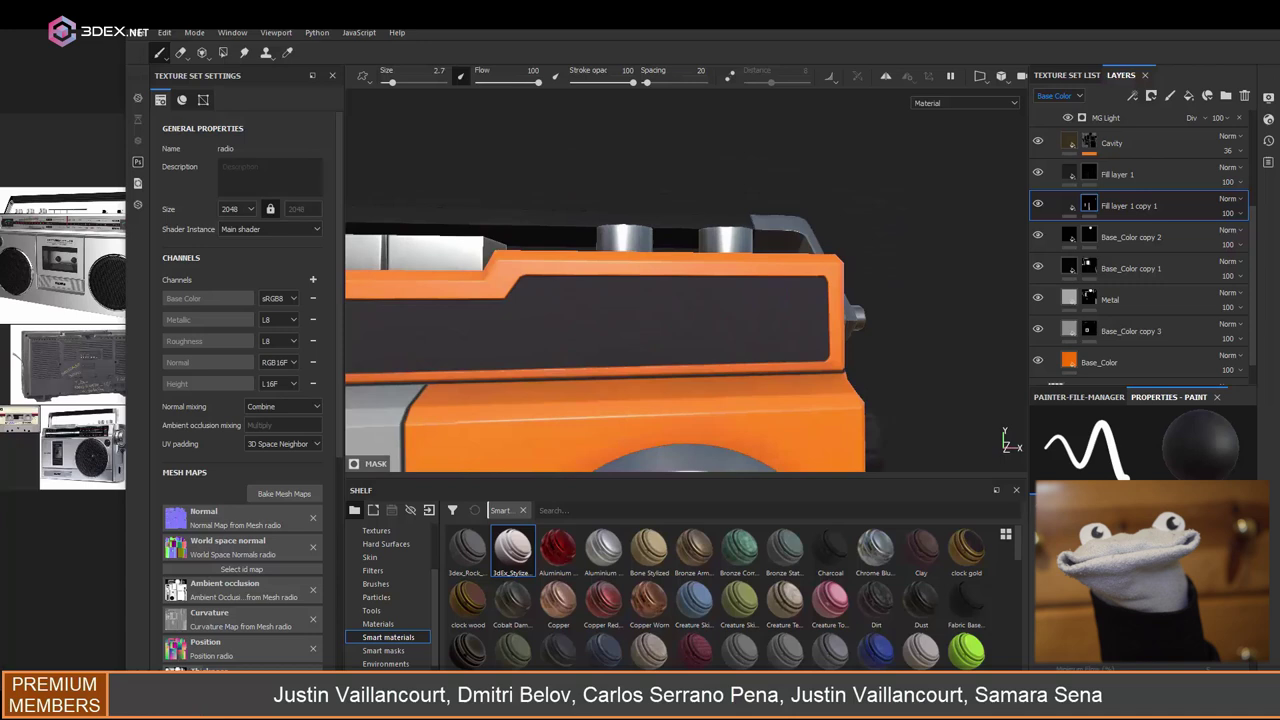
scroll(824, 313, down, 4)
alt+drag(824, 313, 738, 296)
mouse_move(690, 331)
alt+mouse_down()
mouse_move(775, 304)
mouse_move(800, 320)
mouse_move(640, 352)
mouse_move(749, 371)
mouse_move(981, 231)
mouse_move(797, 312)
alt+mouse_up()
click(1066, 209)
key(1)
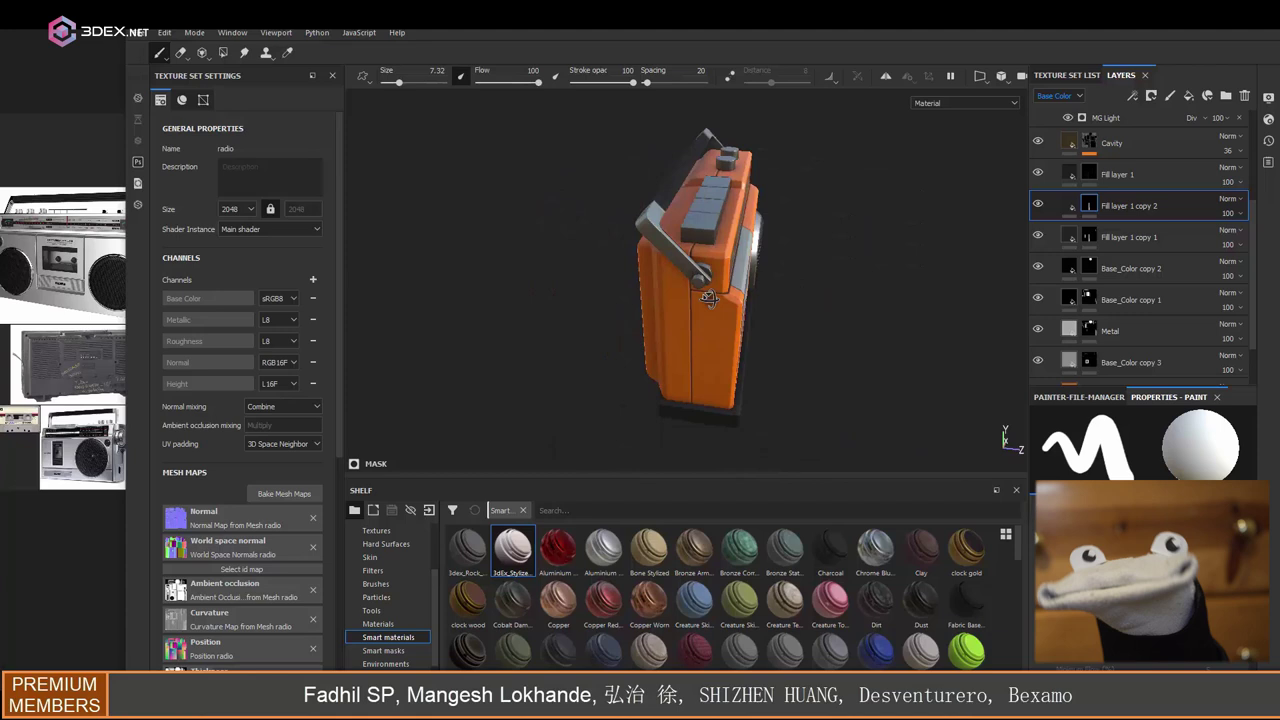
- Swap the mask colour to black and paint Base_Color copy 3 on the radio's side
alt+drag(635, 288, 520, 280)
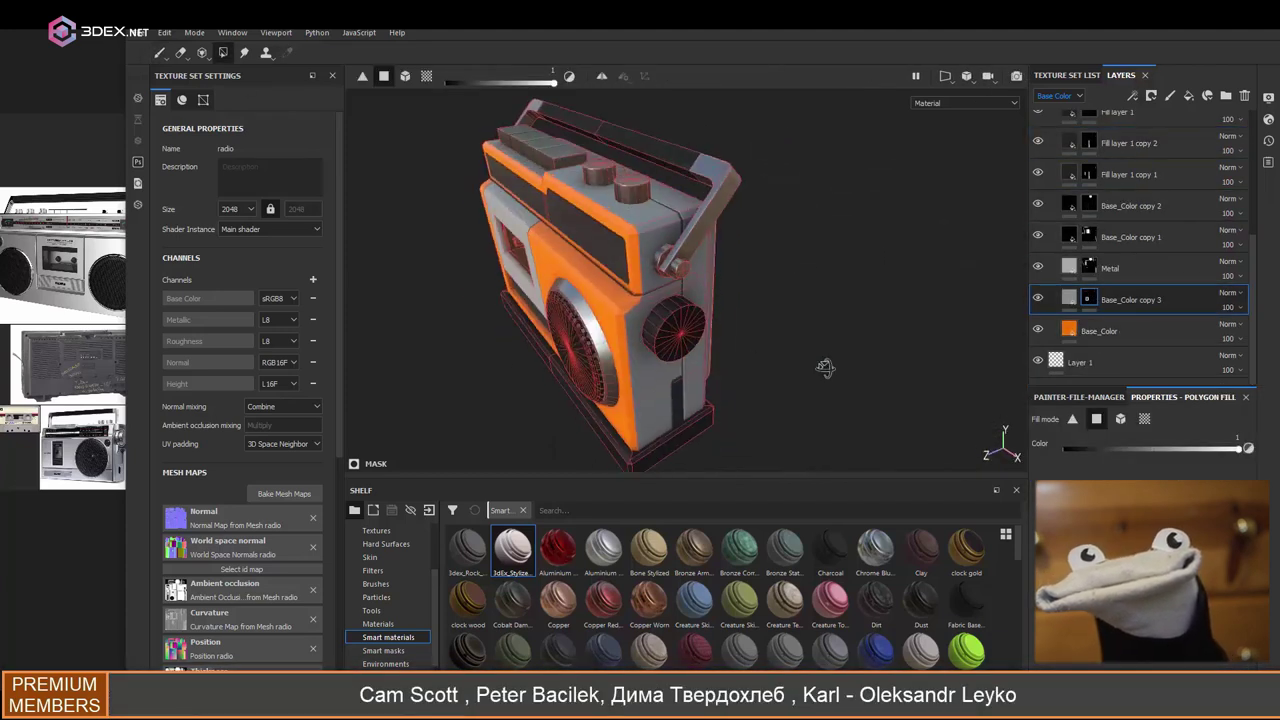
key(x)
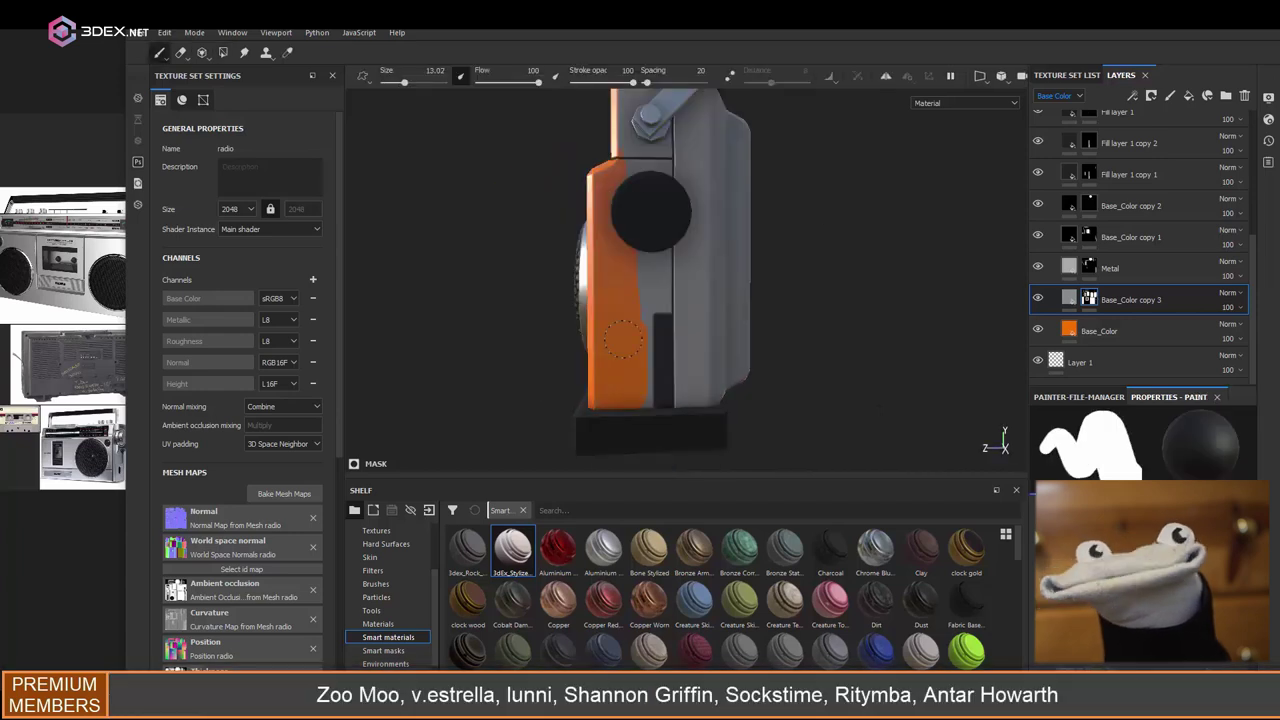
alt+drag(574, 460, 625, 318)
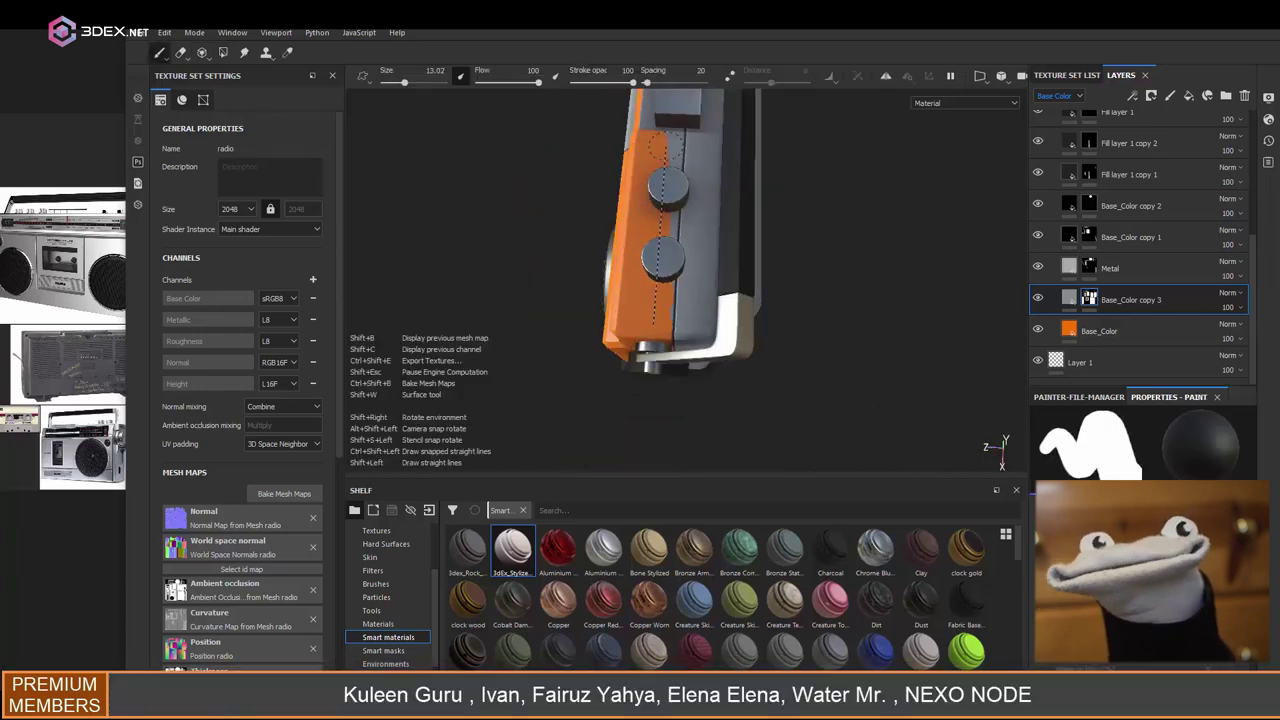
alt+drag(688, 409, 723, 234)
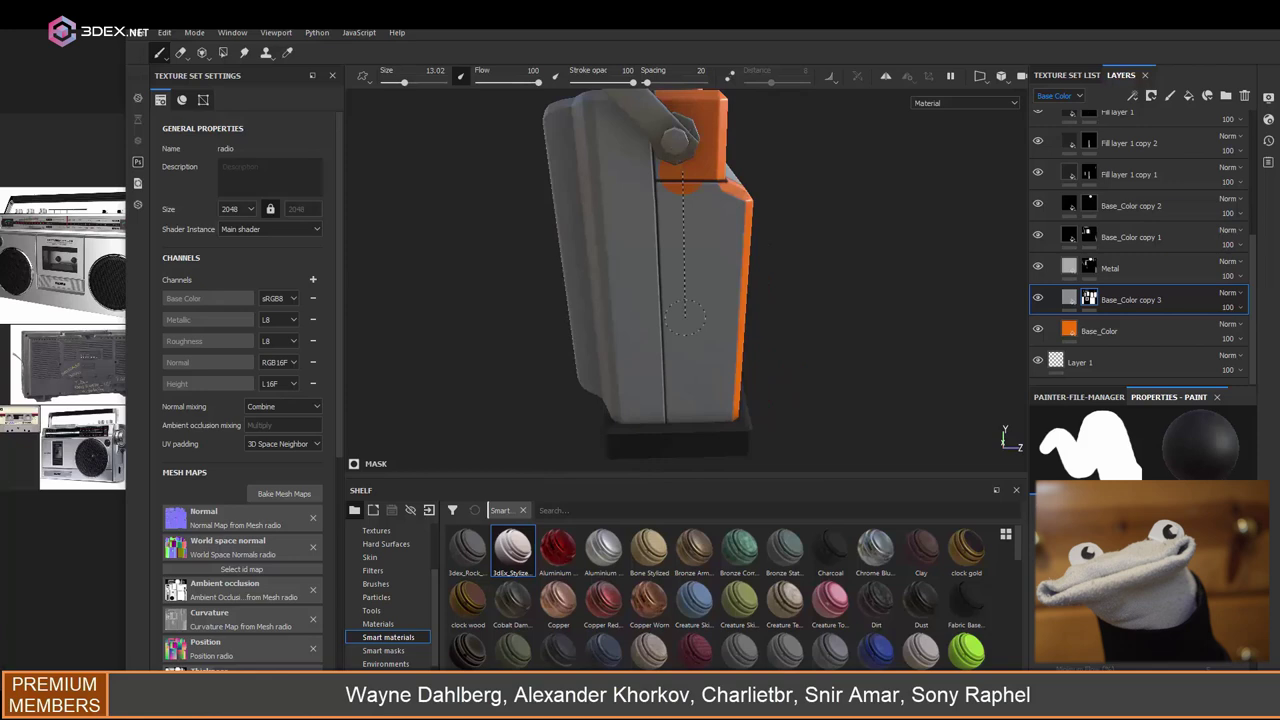
alt+drag(697, 311, 705, 270)
- Check the painted side against the UV layout in split view, then return to 3D only
key(F1)
scroll(860, 280, up, 3)
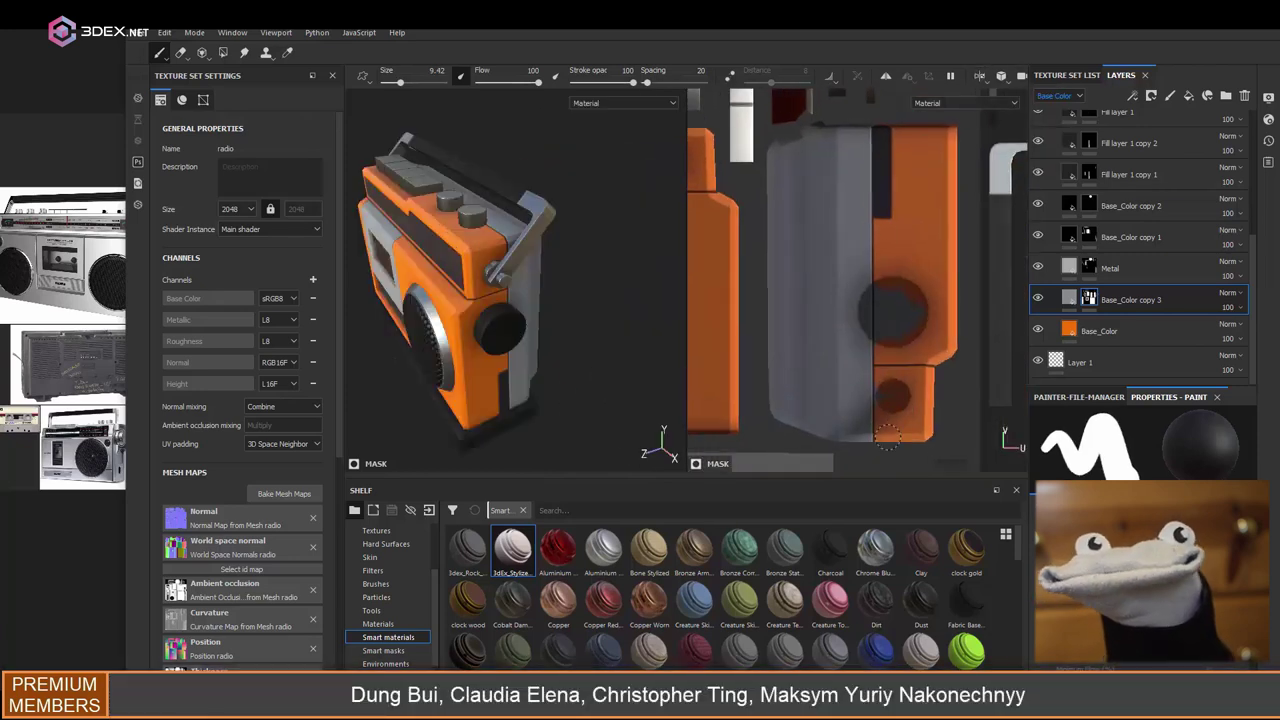
mouse_move(880, 270)
alt+middle_down()
mouse_move(924, 281)
mouse_move(833, 459)
alt+middle_up()
scroll(900, 250, down, 3)
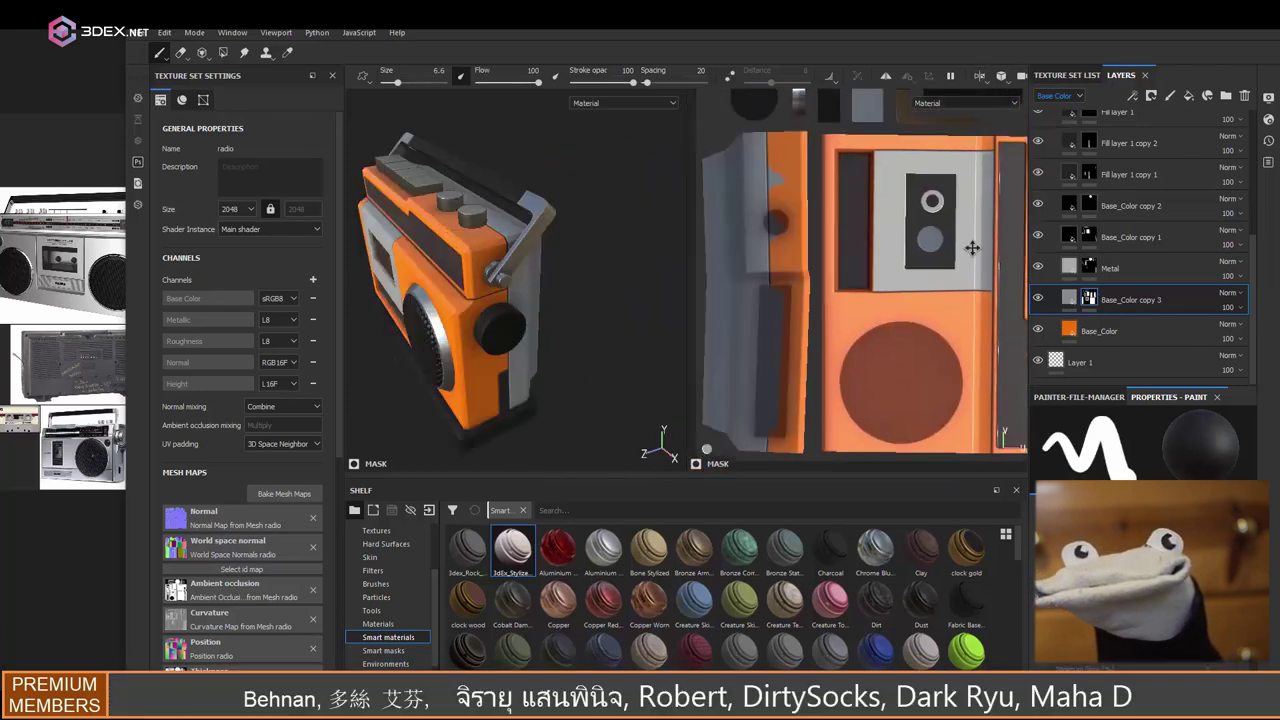
scroll(900, 250, up, 2)
scroll(1000, 260, down, 3)
alt+drag(520, 300, 600, 280)
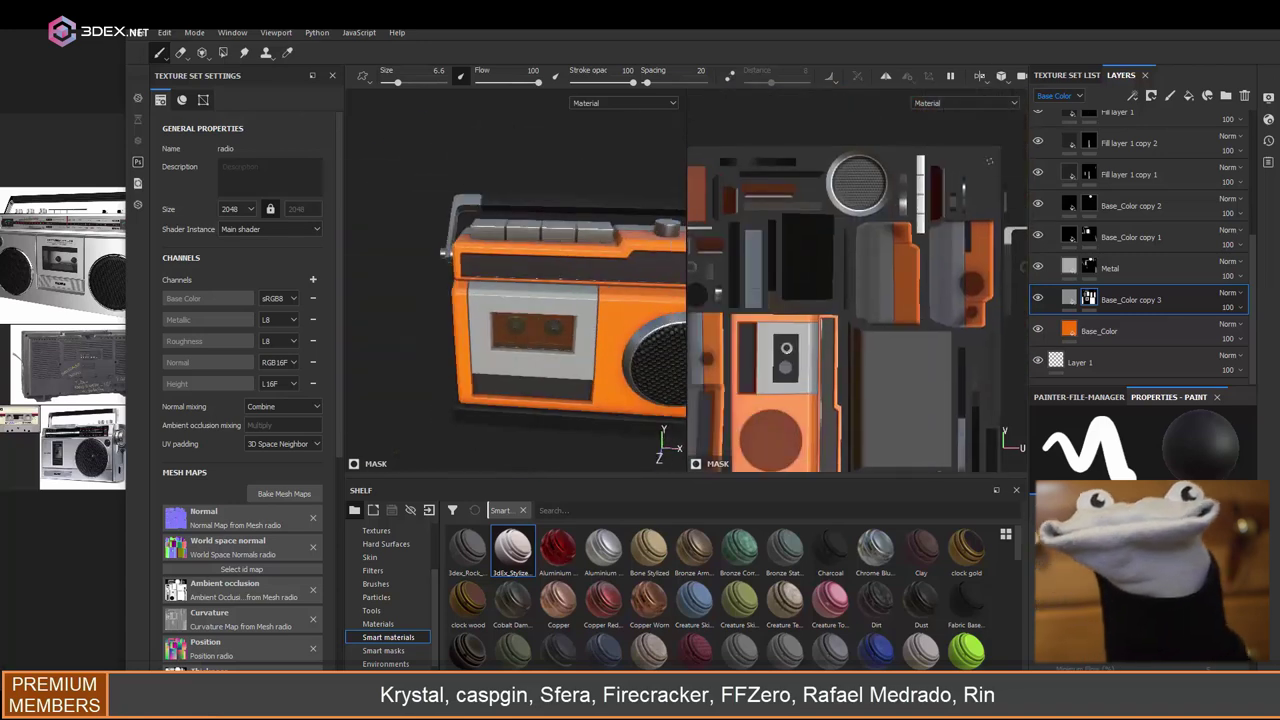
key(F2)
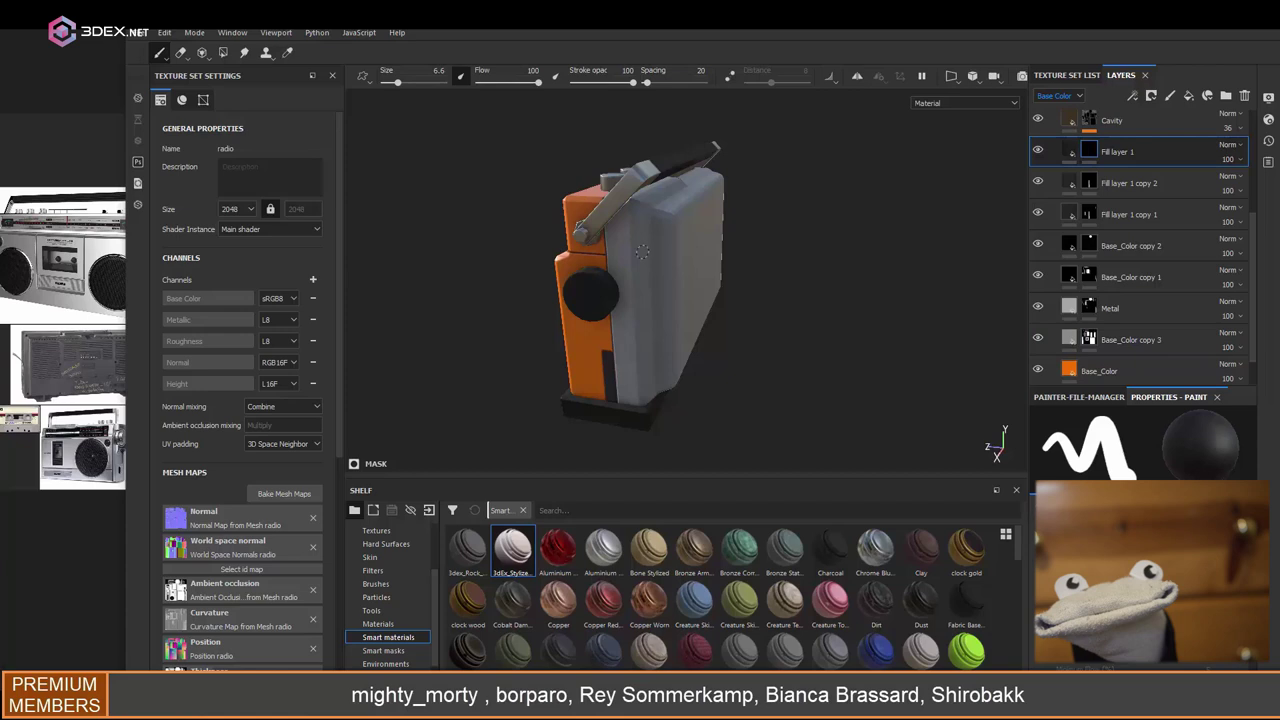
- Orbit around the radio to inspect its top, grey back and orange side
scroll(648, 200, up, 4)
alt+drag(640, 260, 680, 277)
scroll(562, 282, up, 5)
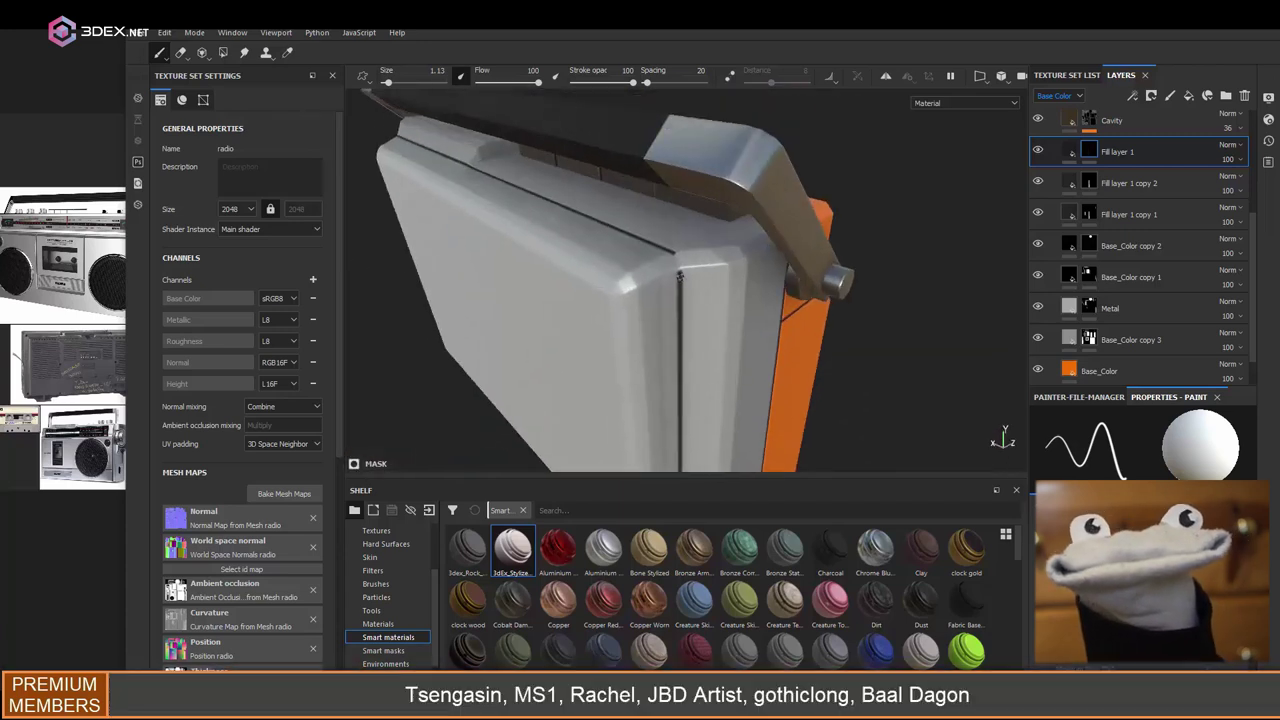
alt+drag(508, 218, 611, 287)
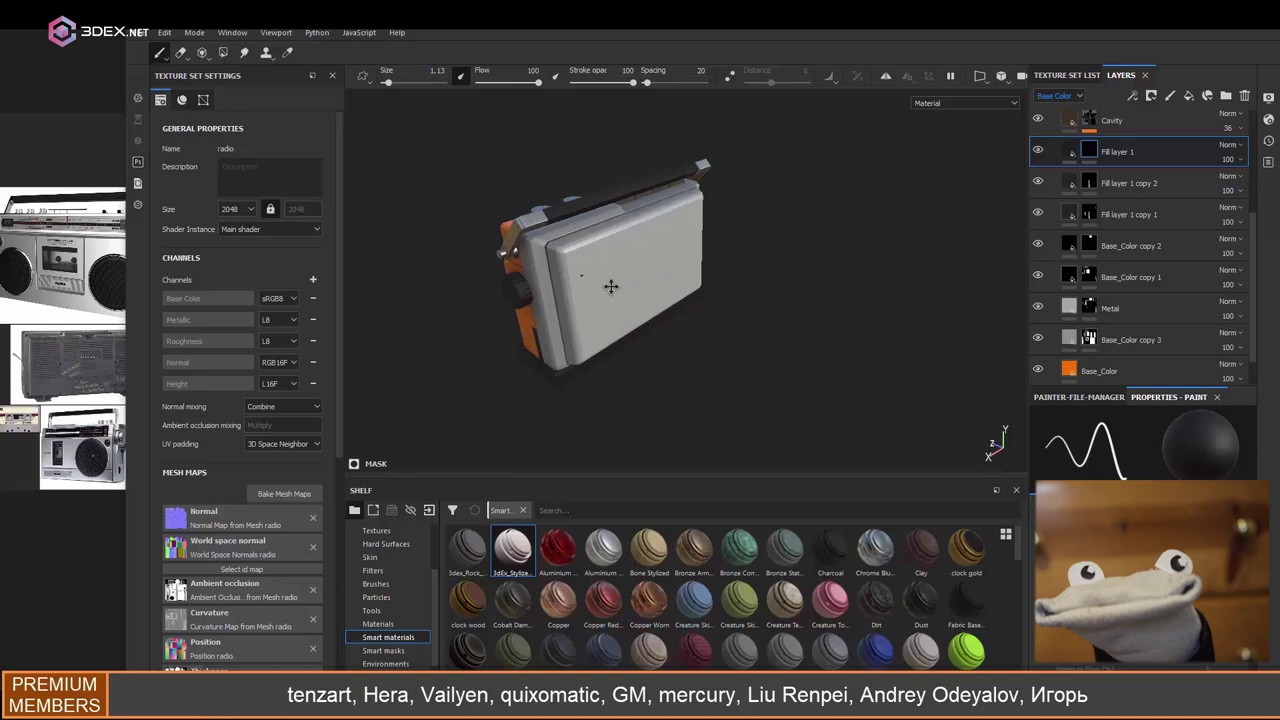
alt+drag(662, 389, 685, 183)
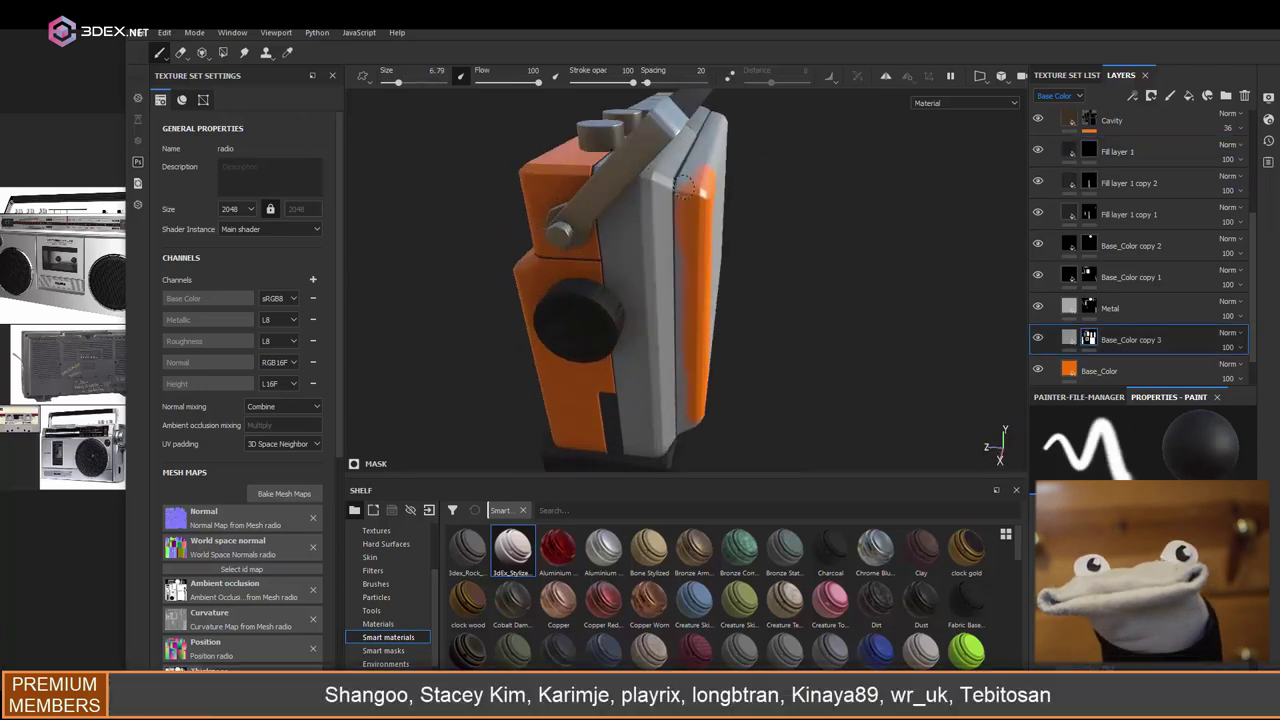
alt+drag(758, 100, 286, 254)
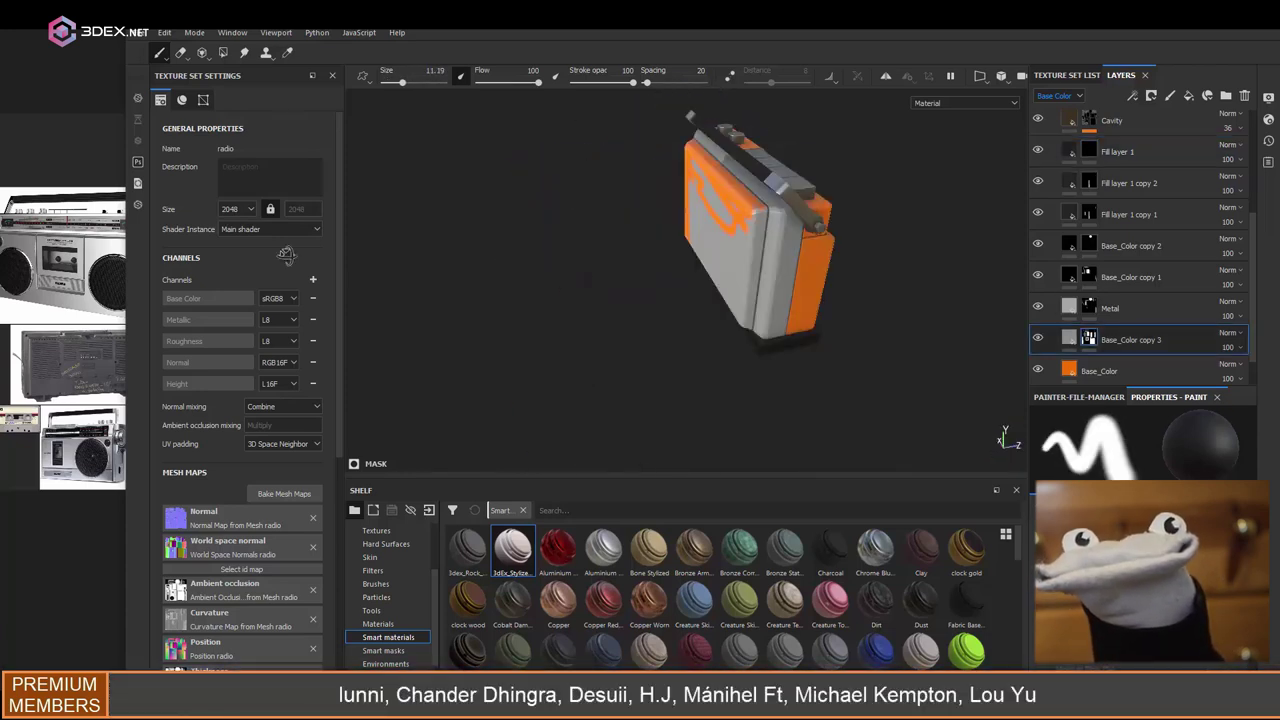
alt+drag(768, 262, 680, 251)
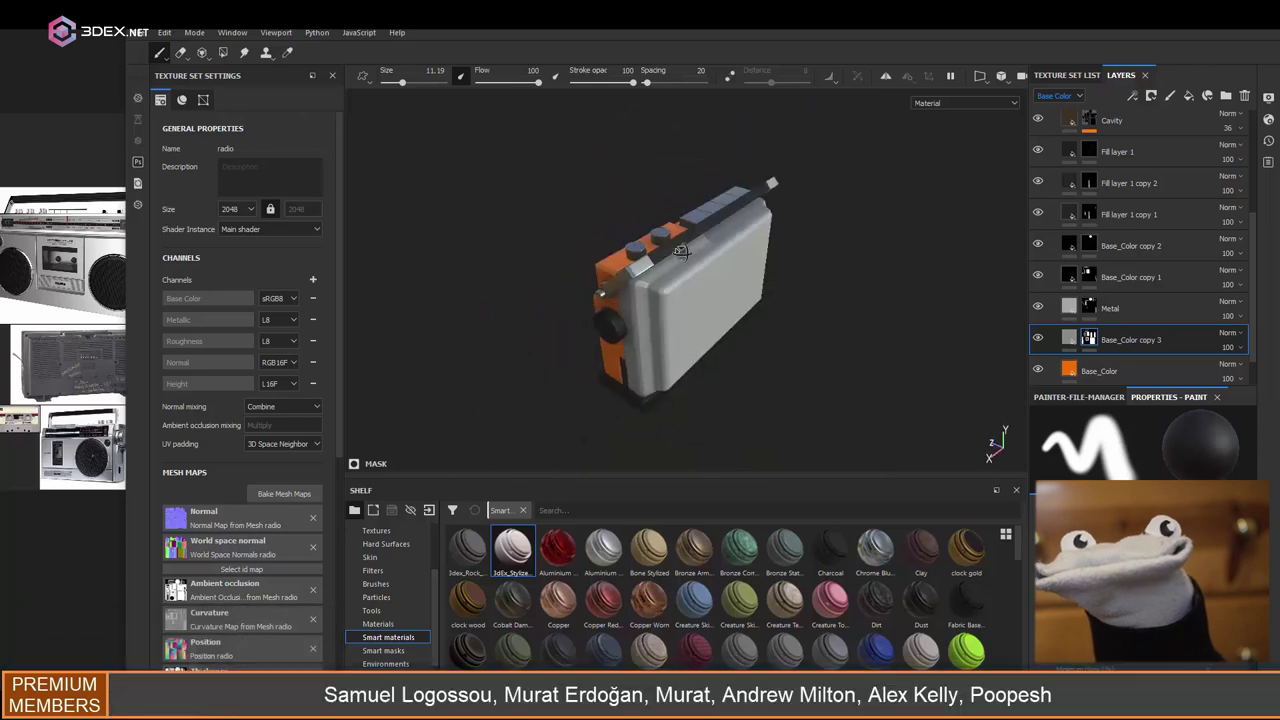
- Turn to the radio's grey back, add a black mask to Fill layer 2, and choose the Shape Lines alpha
alt+drag(861, 328, 1077, 185)
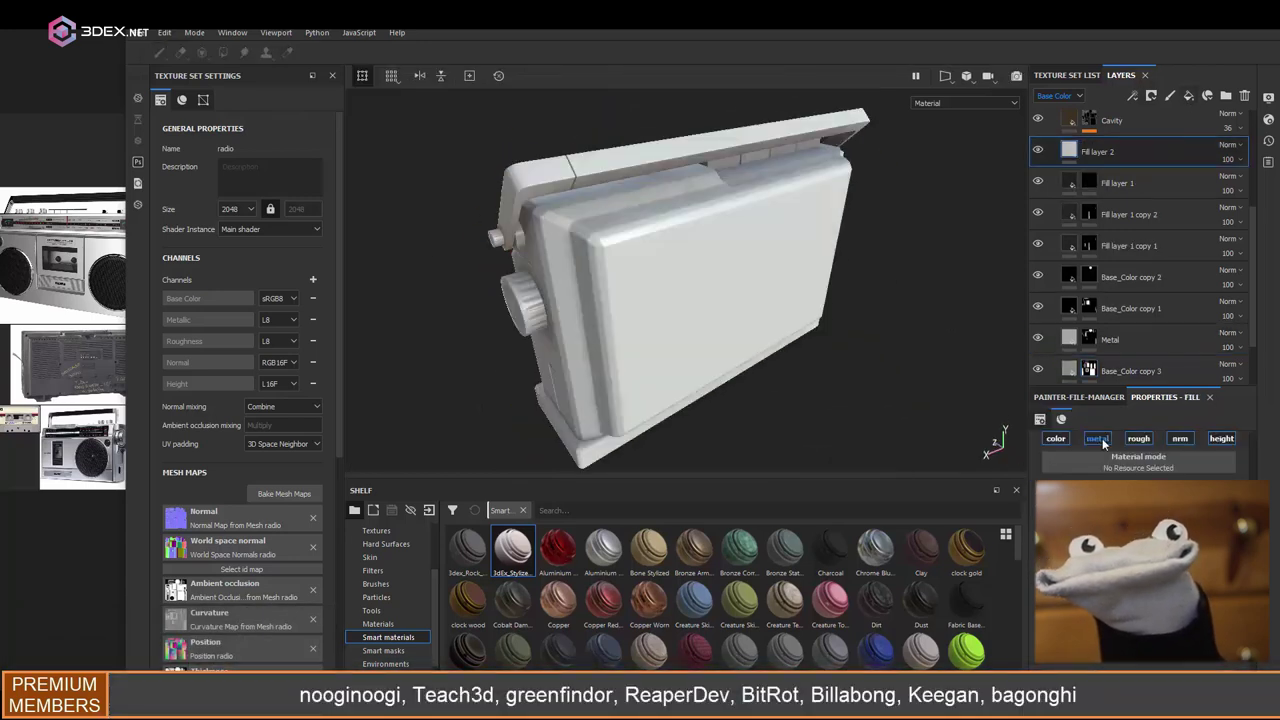
mouse_move(700, 300)
alt+mouse_down()
mouse_move(565, 240)
mouse_move(650, 290)
alt+mouse_up()
key(ctrl+z)
scroll(396, 571, up, 3)
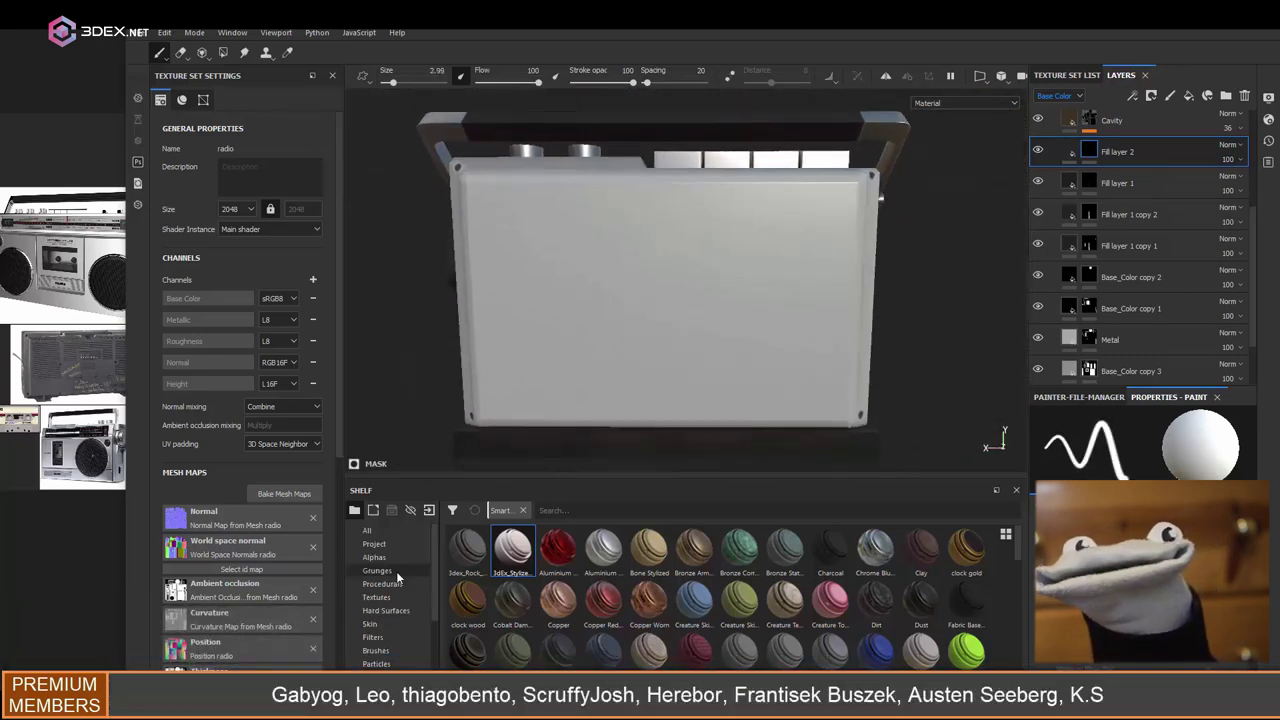
click(392, 560)
mouse_move(1016, 560)
mouse_down()
mouse_move(1010, 590)
mouse_move(1026, 621)
mouse_up()
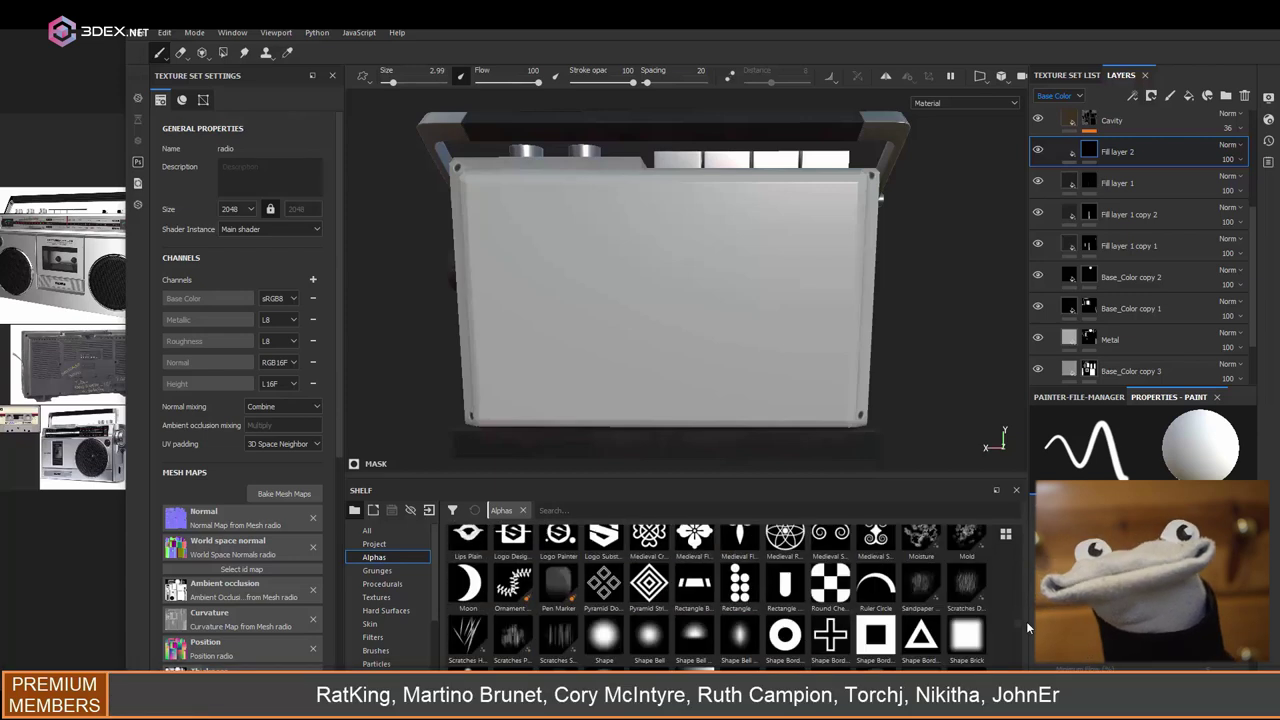
click(784, 550)
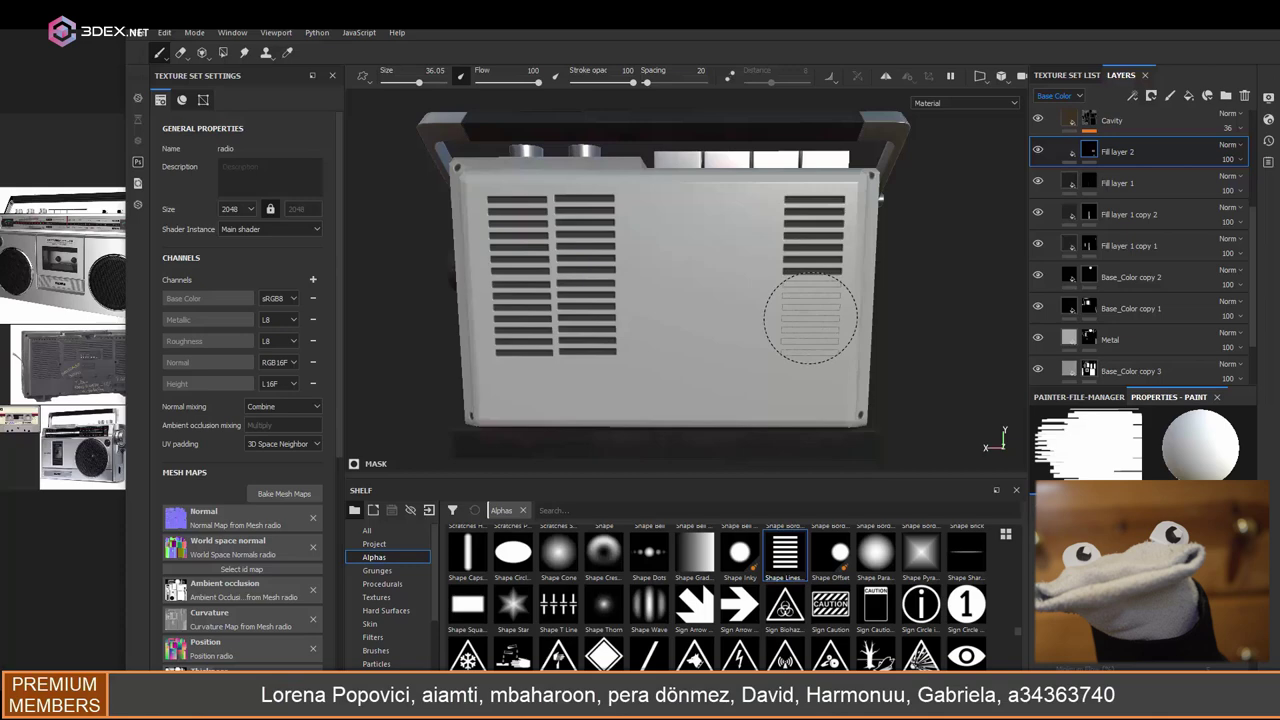
- Stamp vent slots on the back, undoing bad strokes and shrinking the brush size
mouse_move(810, 318)
alt+mouse_down()
mouse_move(760, 320)
mouse_move(800, 320)
alt+mouse_up()
drag(1017, 600, 1018, 635)
alt+drag(720, 330, 530, 340)
drag(1018, 635, 1024, 560)
scroll(659, 355, up, 3)
key(ctrl+z)
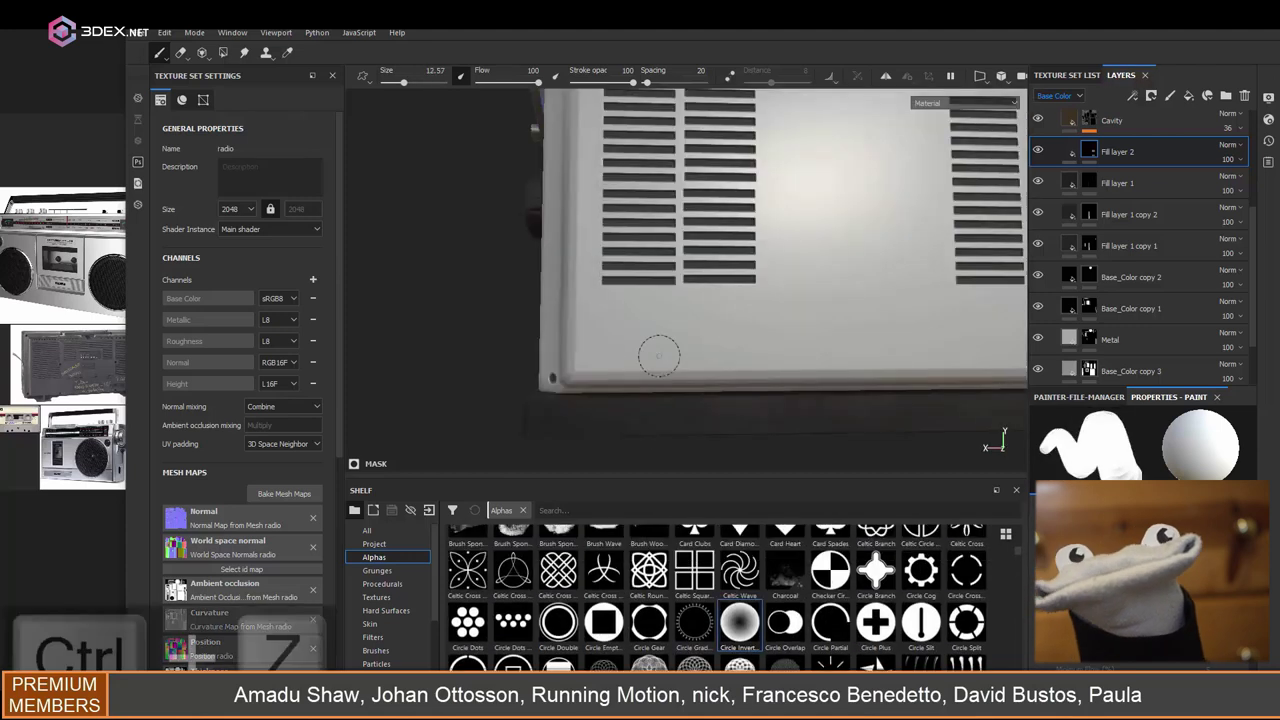
key(ctrl+z)
mouse_move(659, 355)
alt+mouse_down()
mouse_move(611, 364)
mouse_move(623, 280)
mouse_move(537, 396)
alt+mouse_up()
- Centre a straight-on view of the back, select Fill layer 2, and undo the last change
alt+drag(872, 426, 691, 264)
alt+drag(552, 263, 646, 278)
scroll(646, 278, up, 3)
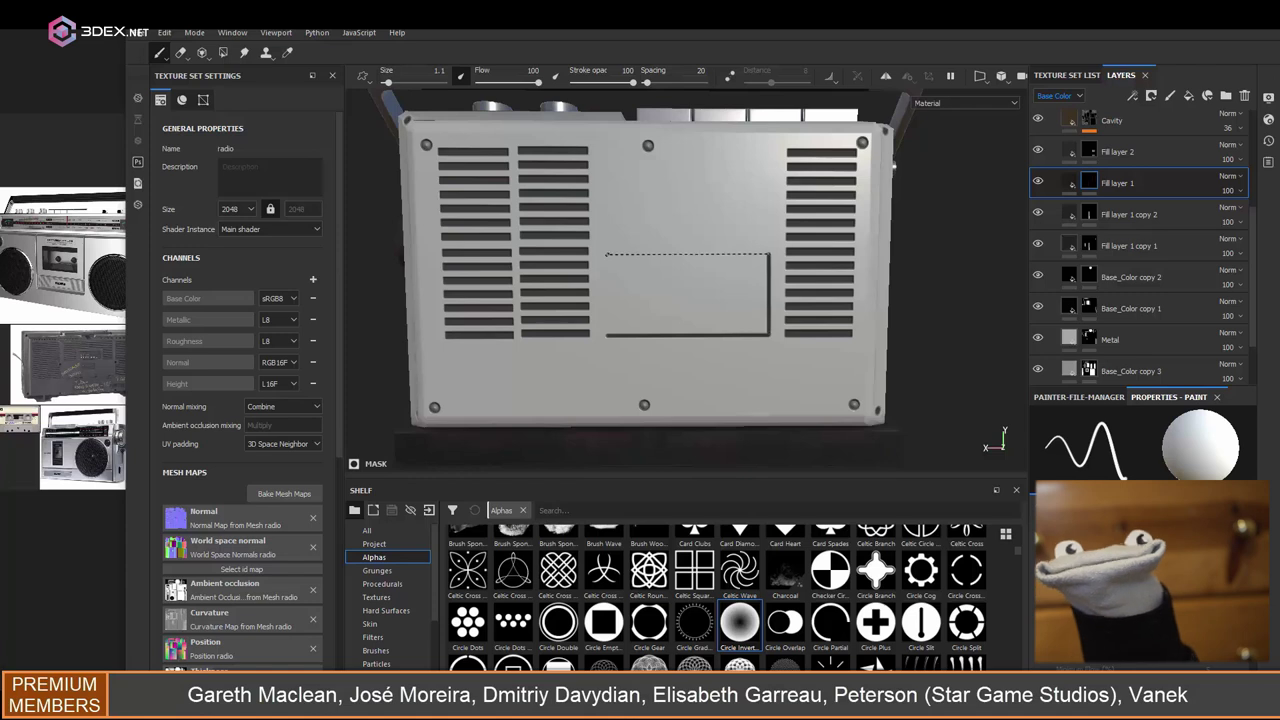
scroll(646, 278, down, 3)
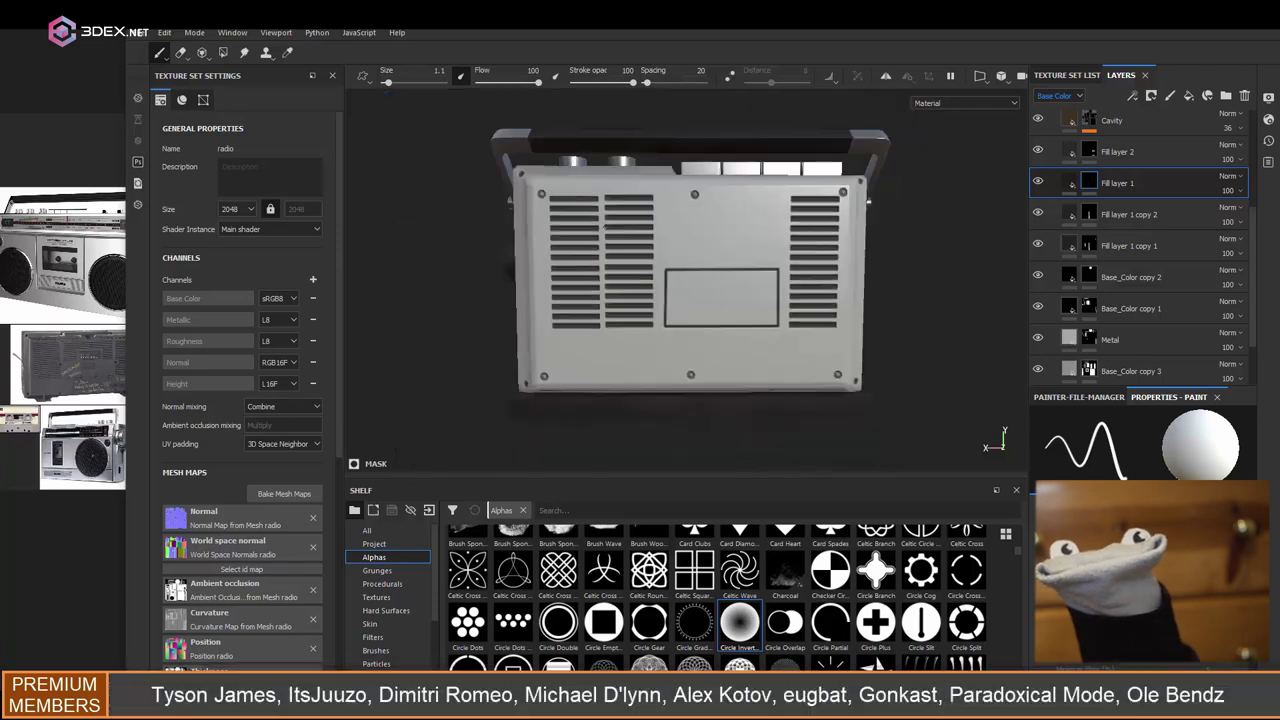
click(1090, 152)
key(ctrl+z)
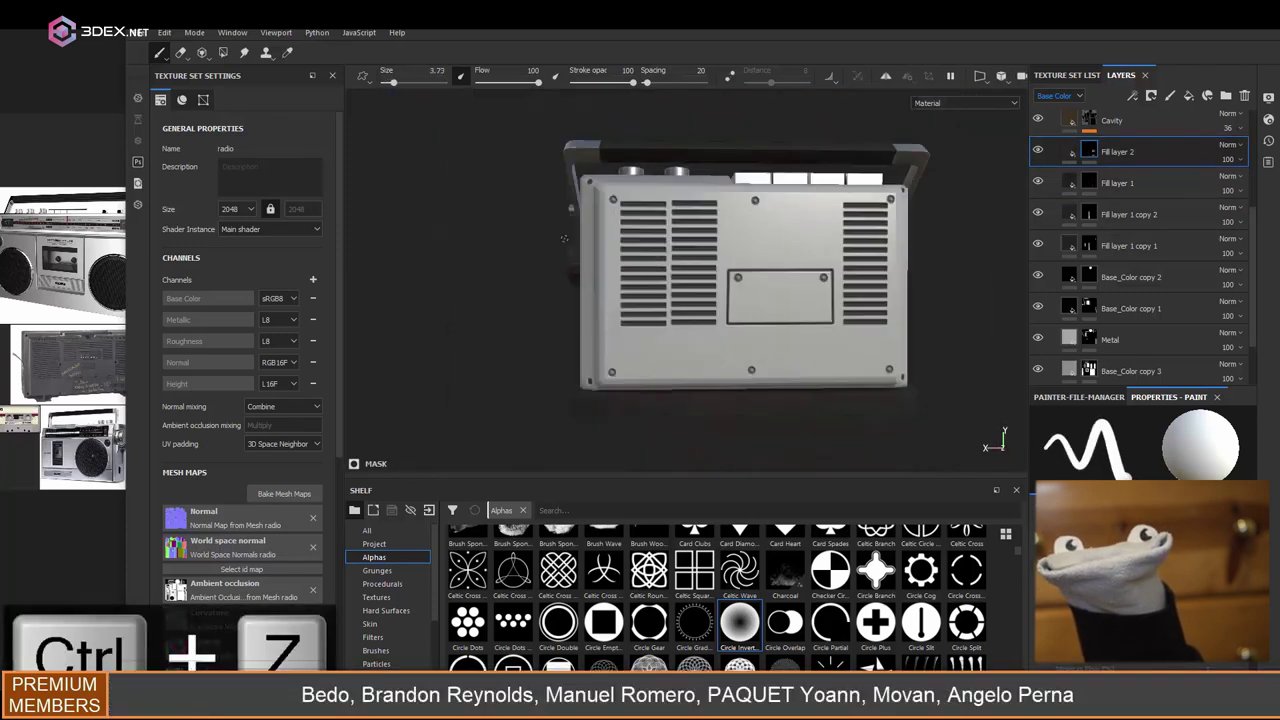
alt+drag(800, 278, 712, 260)
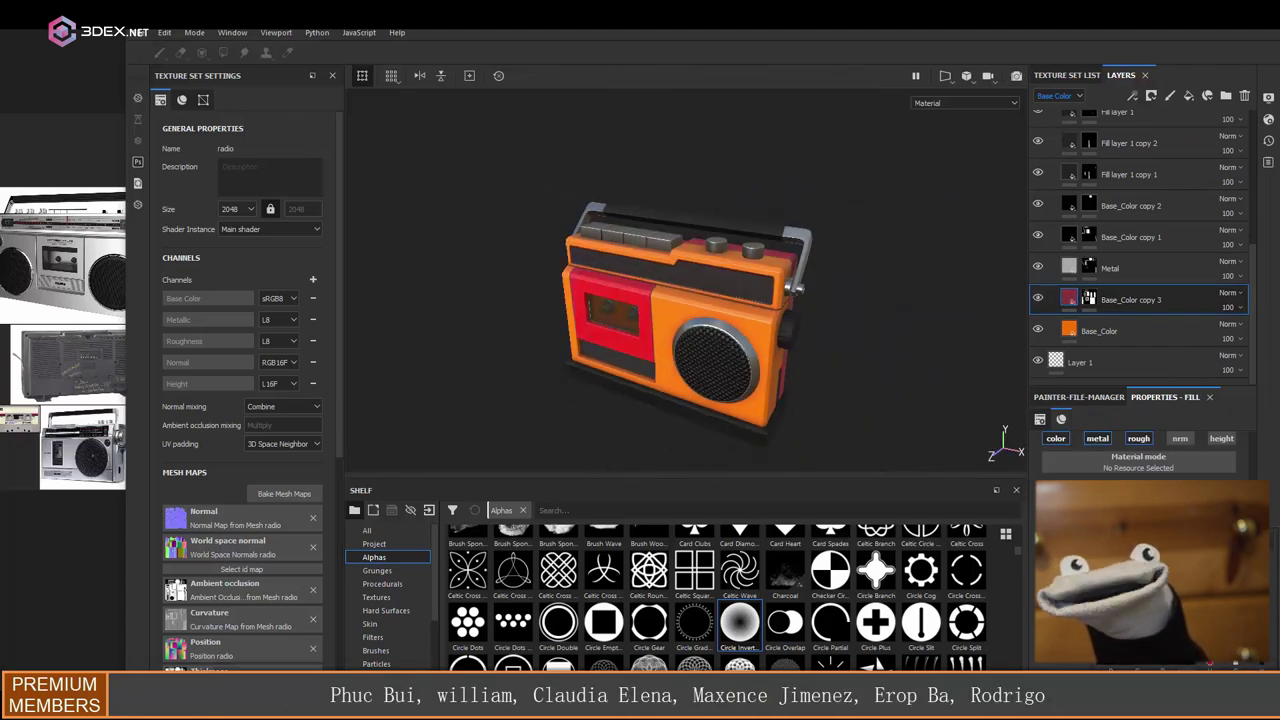
- Return to brush painting and duplicate Fill layer 1 copy 3 to create Fill layer 1 copy 4
alt+drag(803, 318, 700, 295)
scroll(693, 288, up, 3)
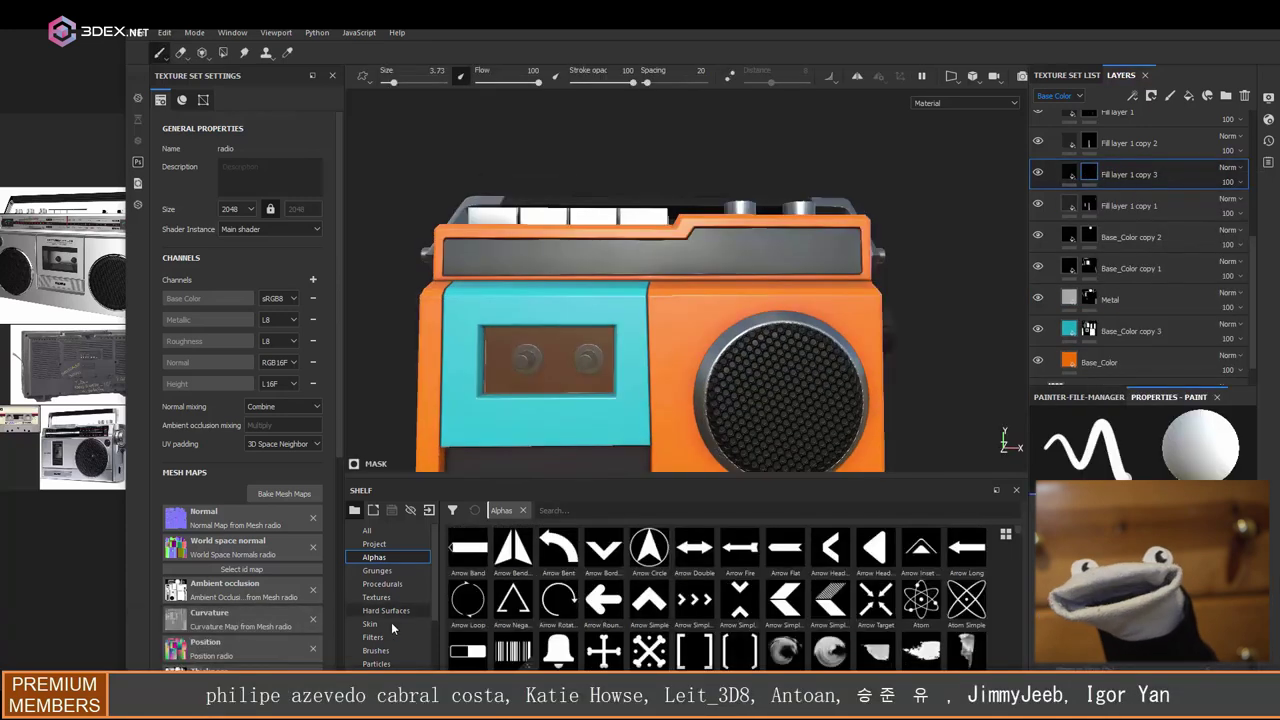
click(376, 650)
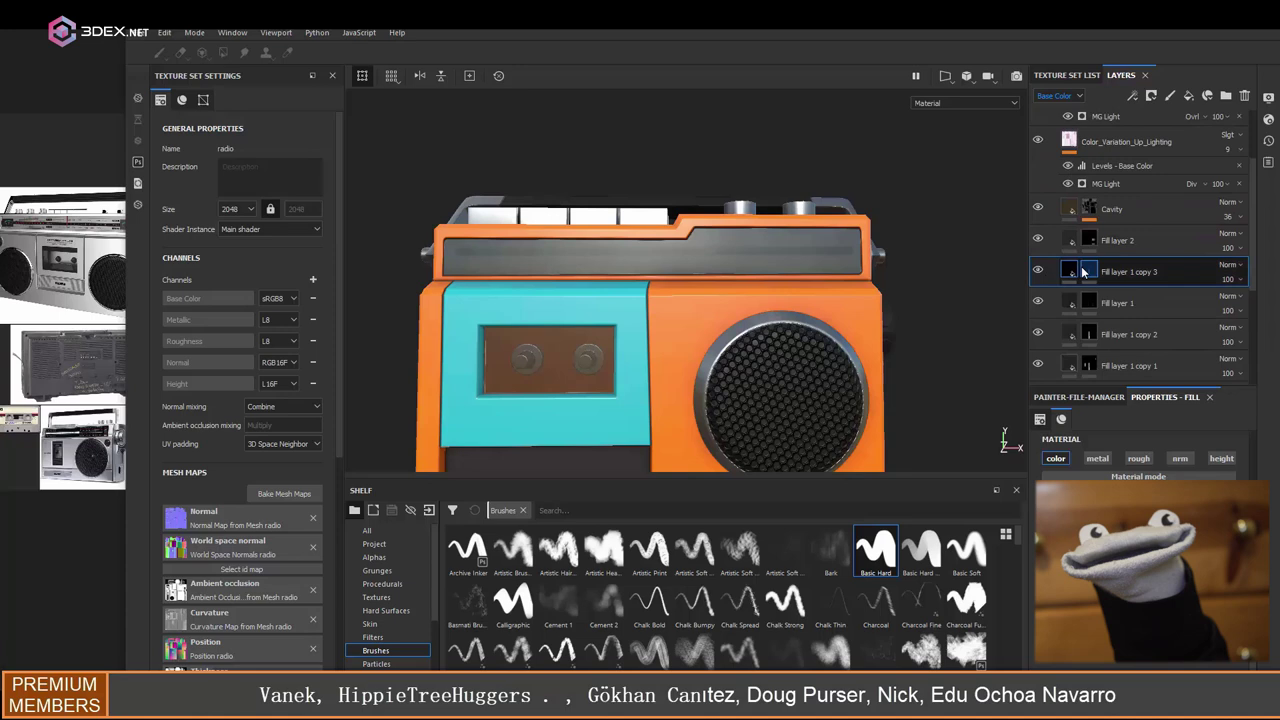
key(ctrl+d)
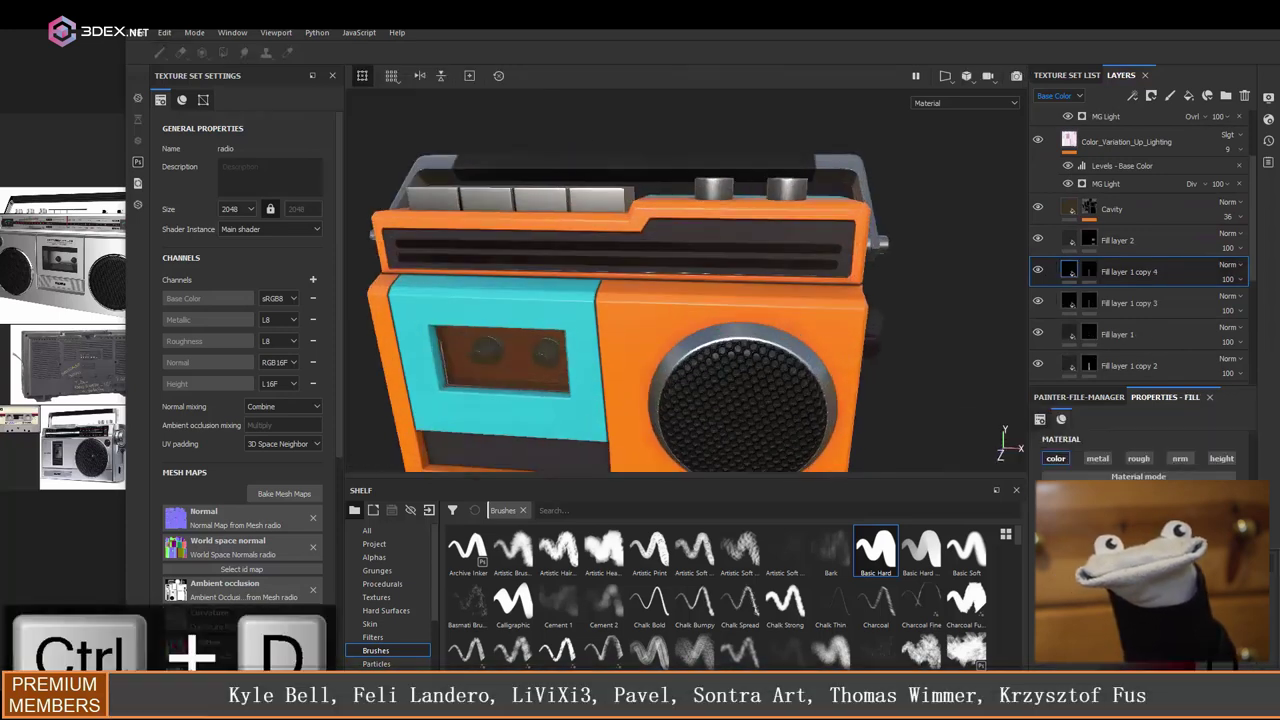
alt+drag(760, 300, 676, 290)
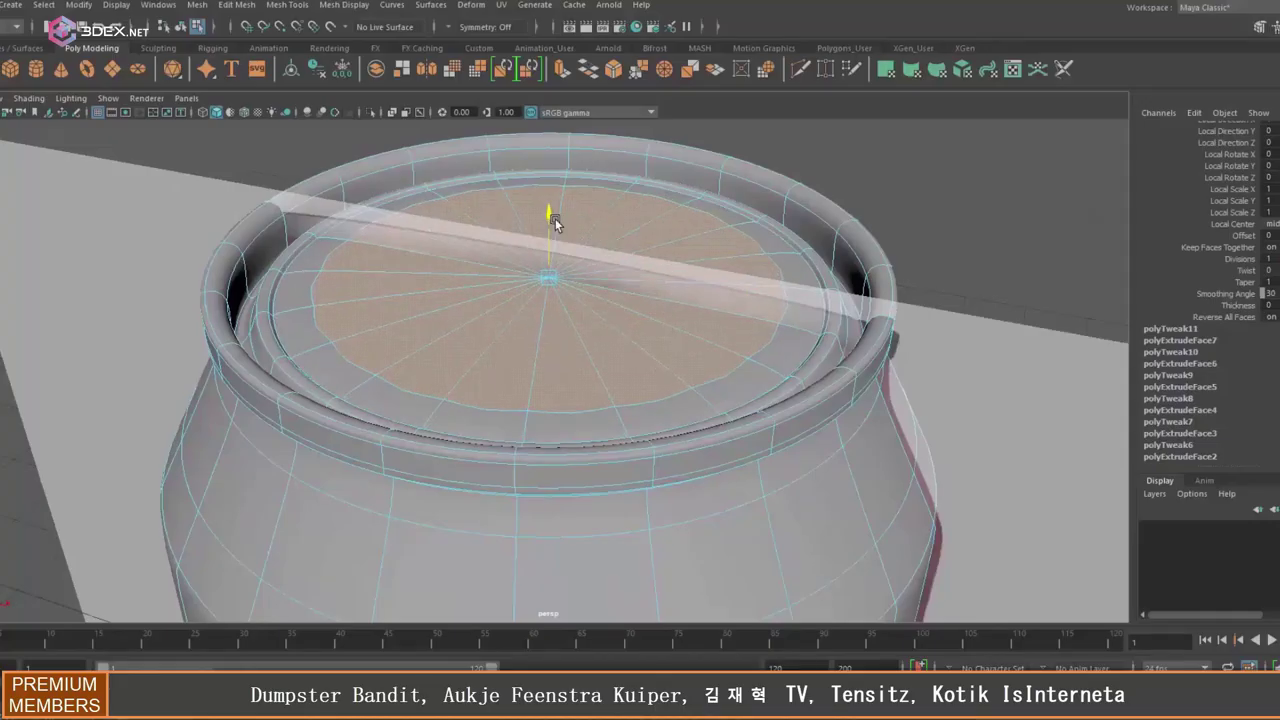
- Extrude a face on the fist and raise the polyExtrudeFace16 Thickness to 8.2
right_click(588, 239)
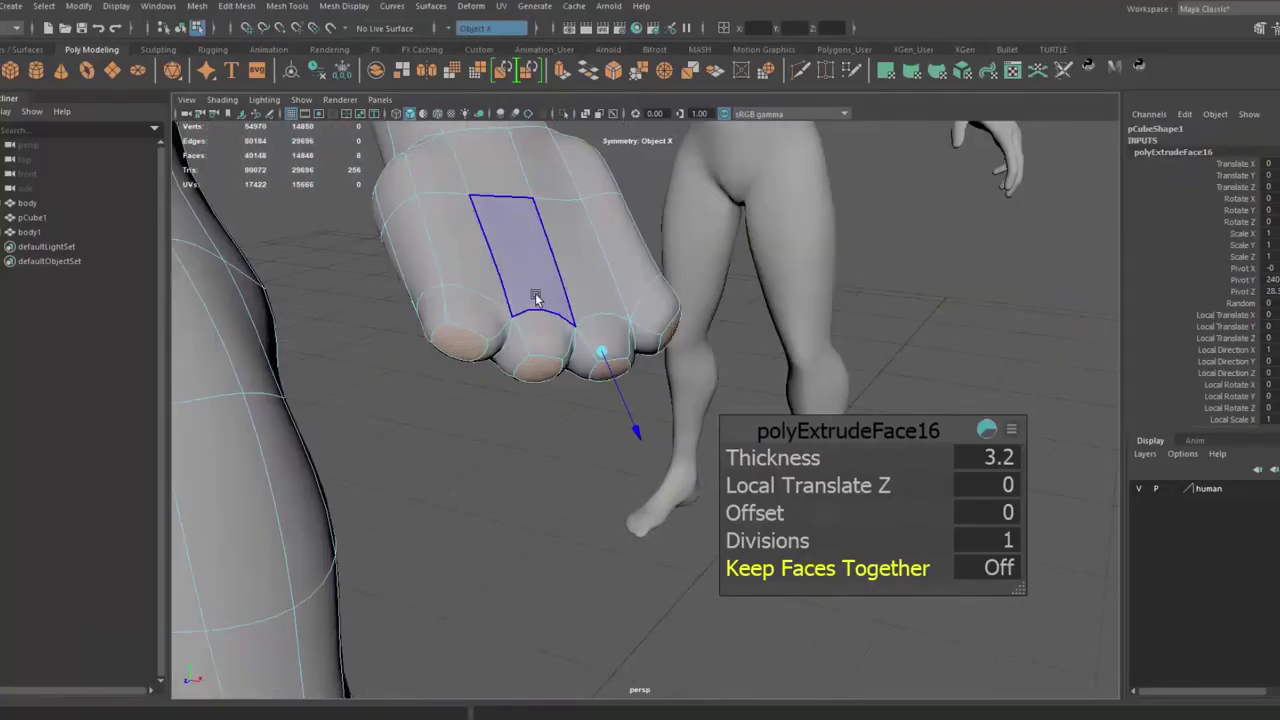
middle_drag(743, 308, 698, 354)
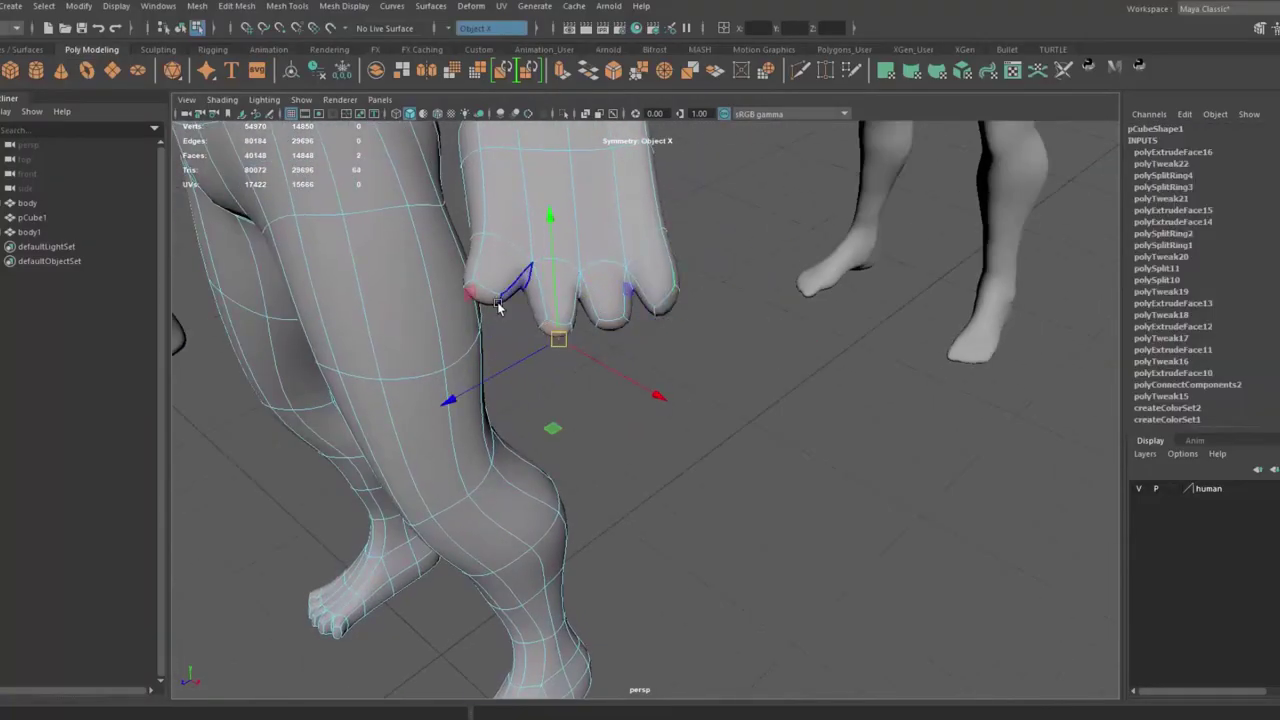